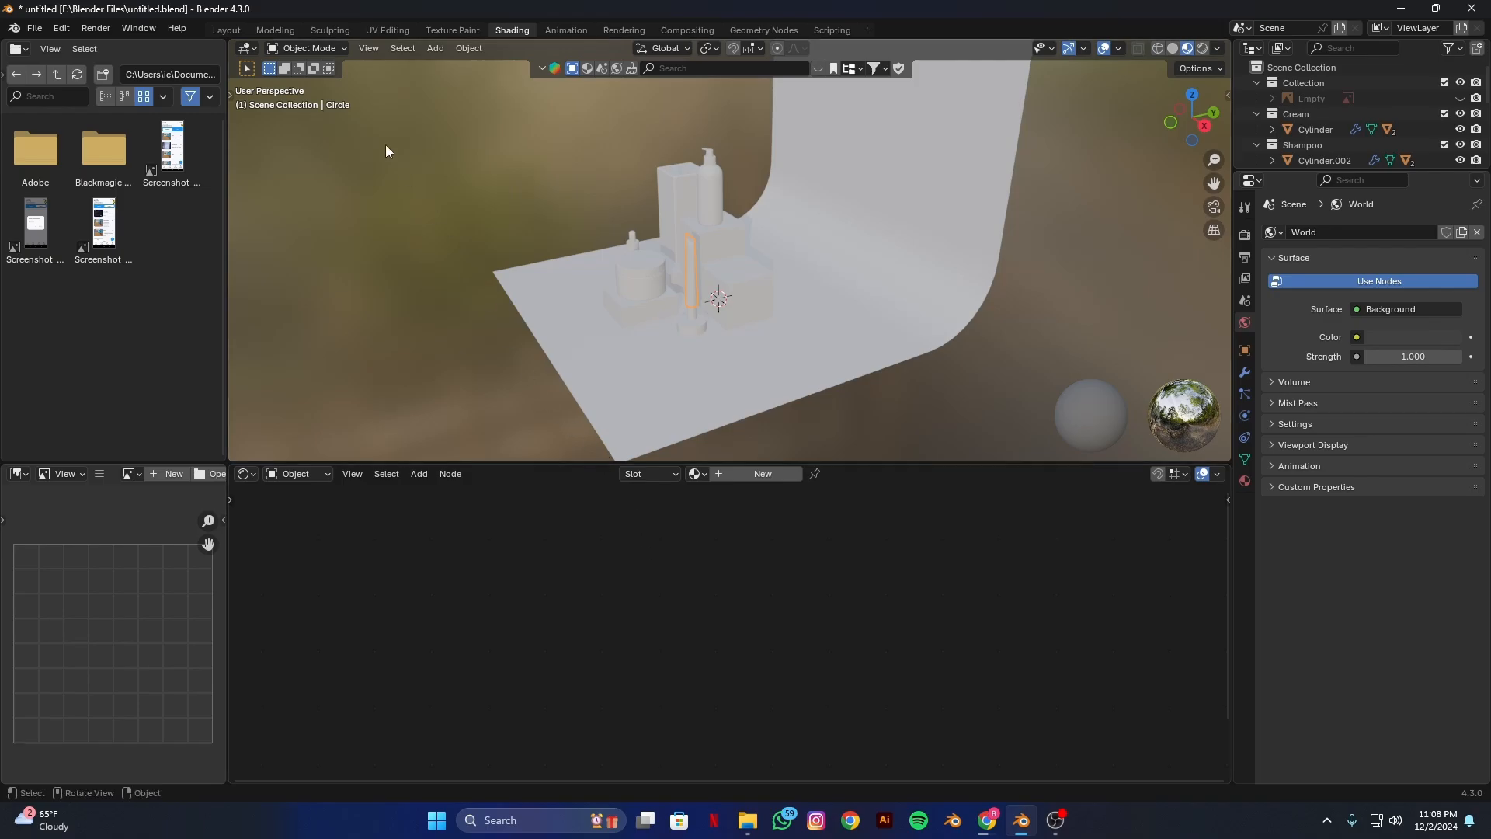
In the Layout workspace, split the 3D viewport into two side-by-side areas and turn the second one into a Shader Editor.
click(218, 30)
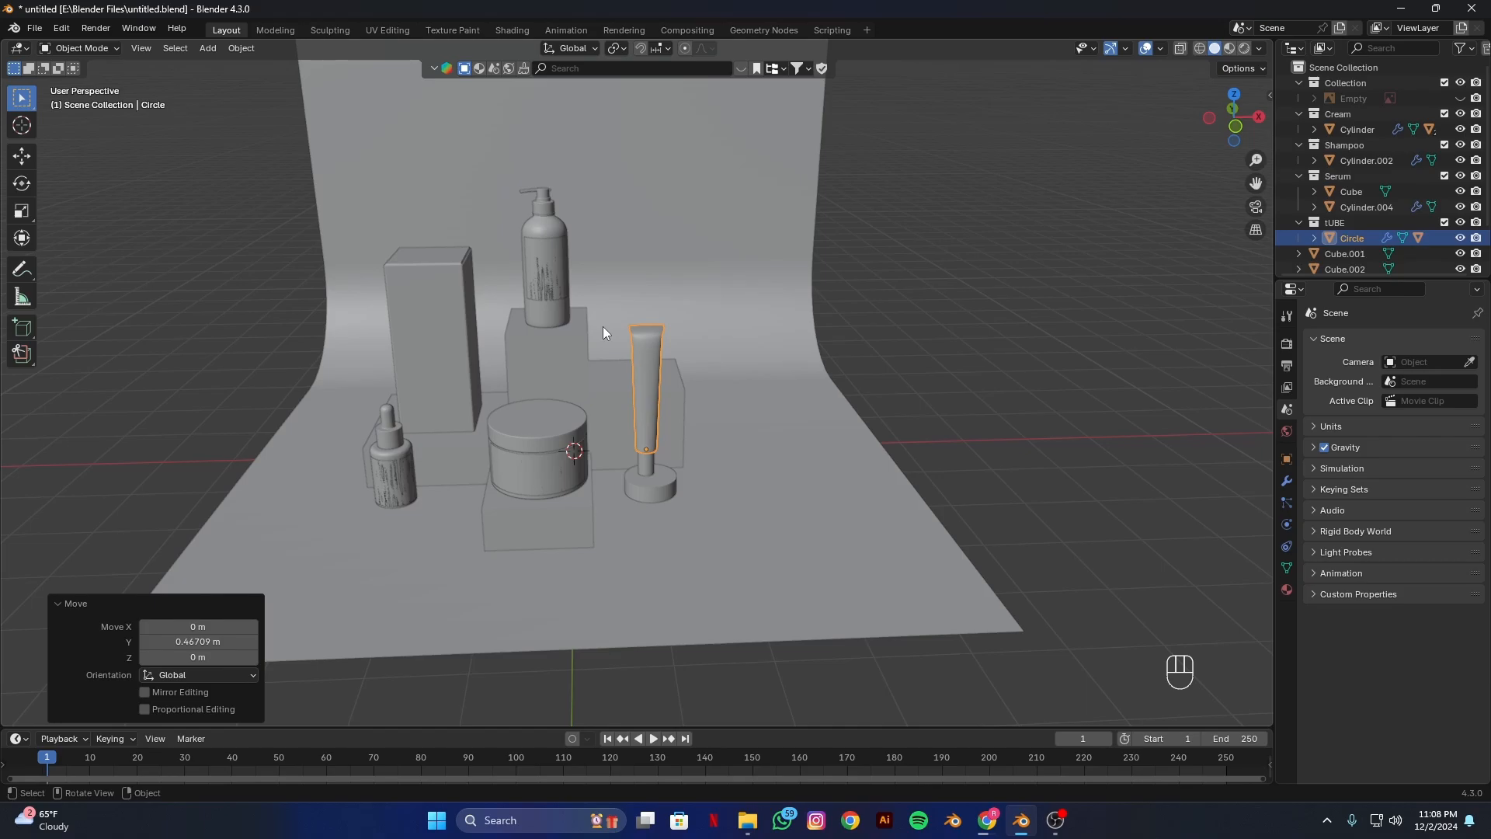
click(512, 30)
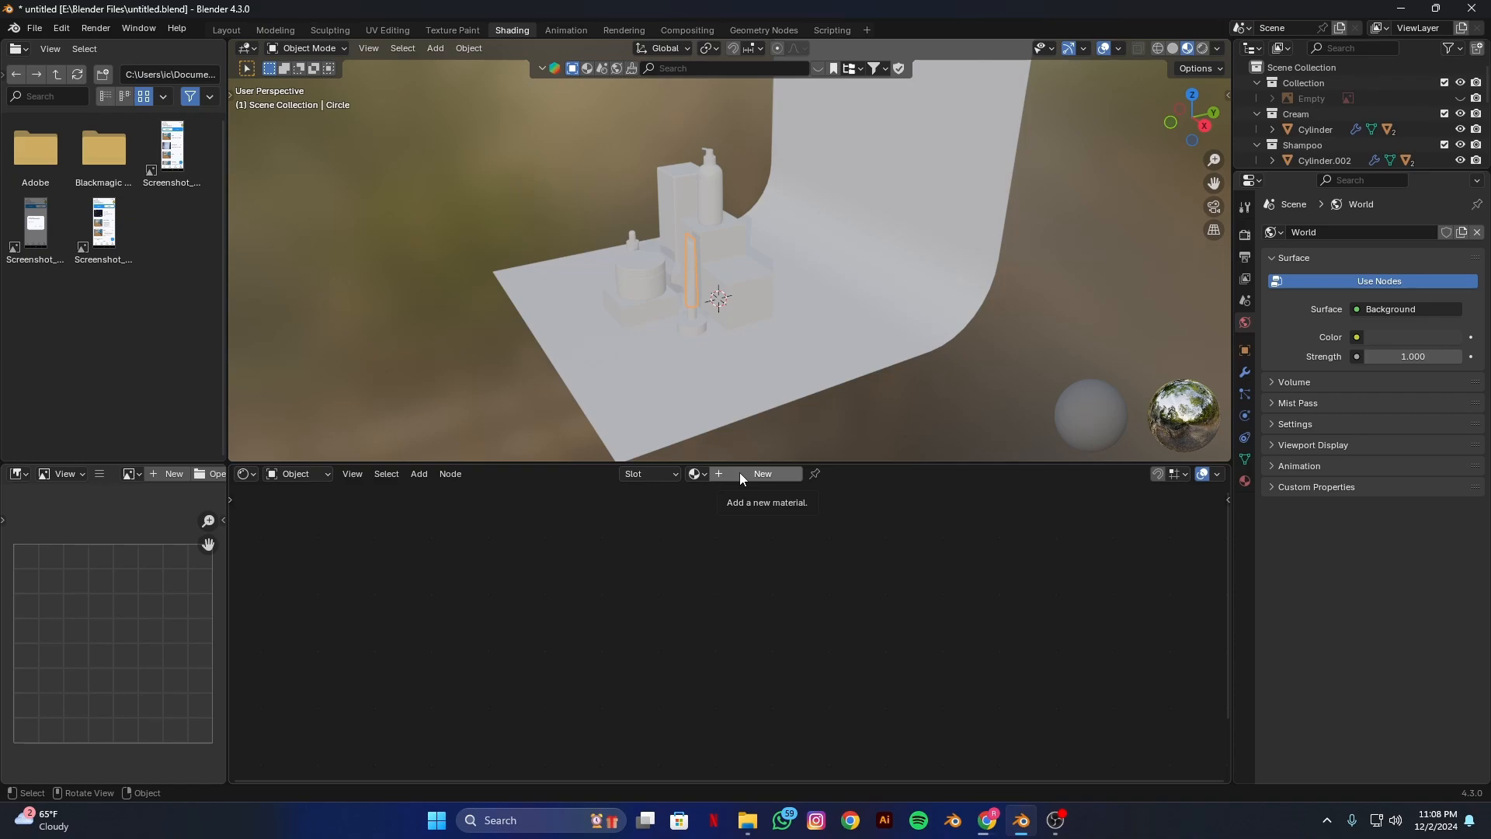
click(226, 31)
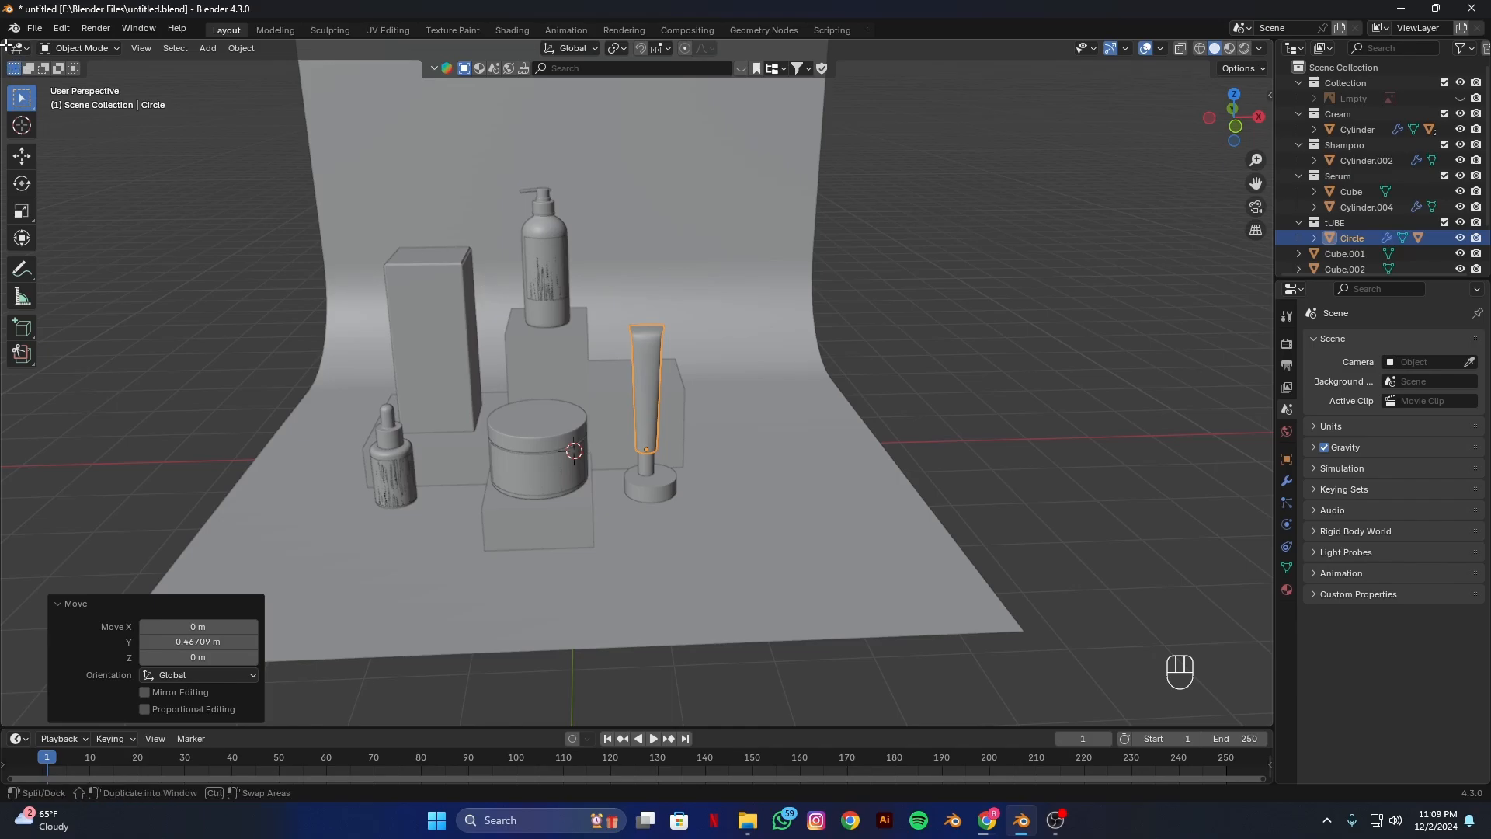
drag(7, 45, 619, 88)
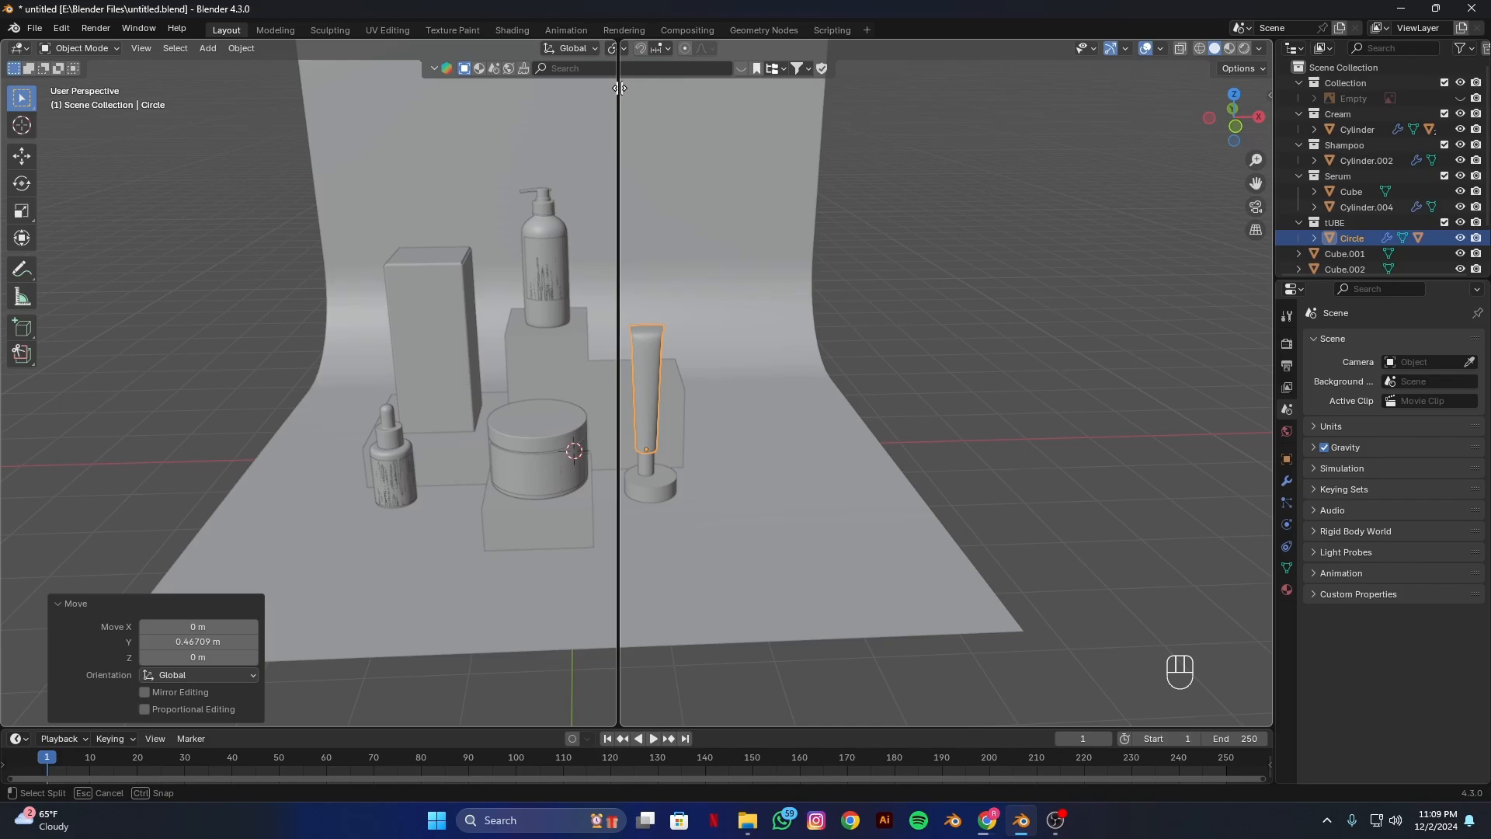
drag(619, 87, 619, 88)
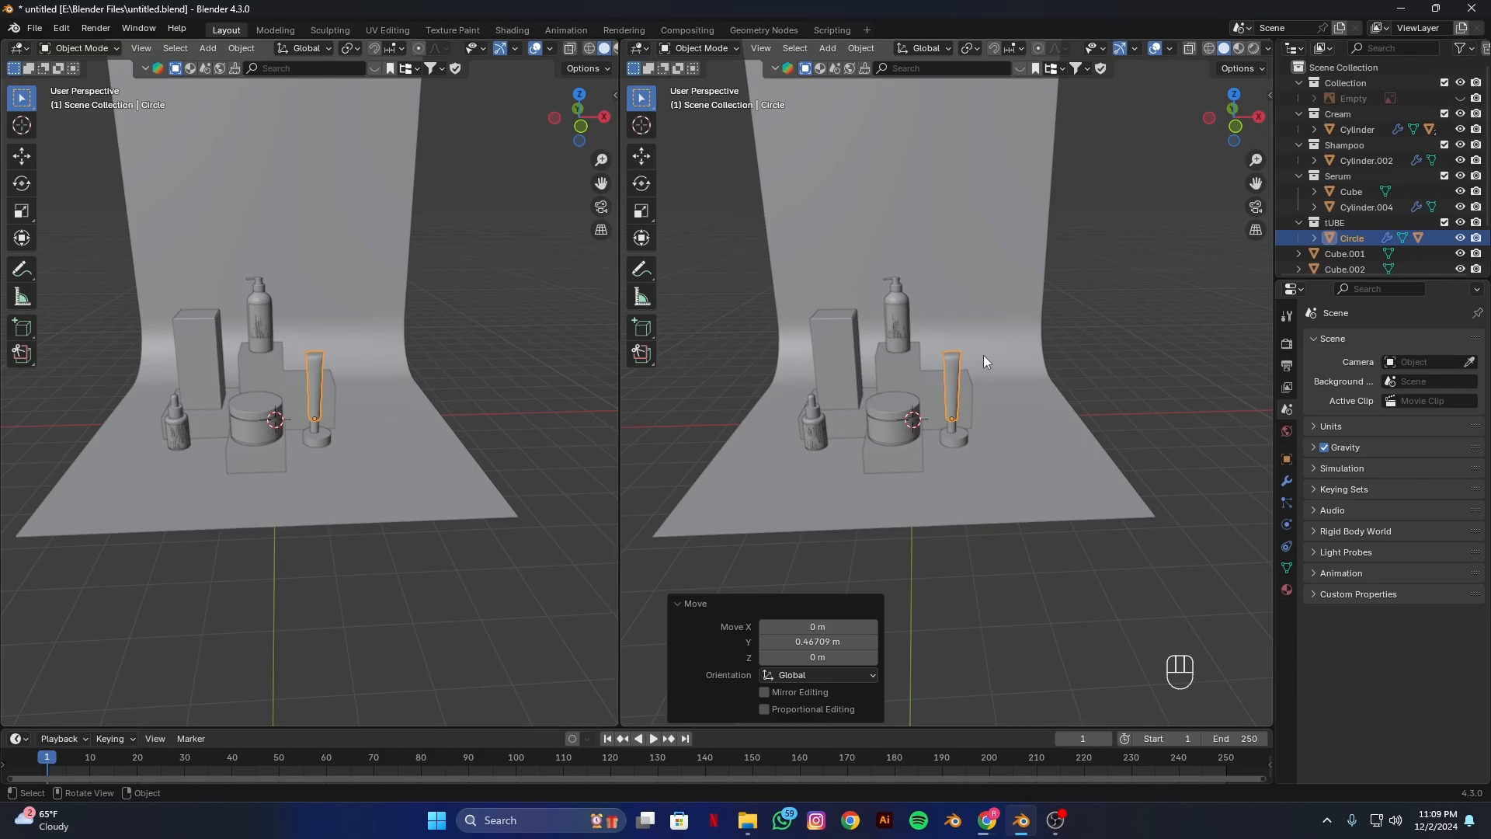
click(639, 48)
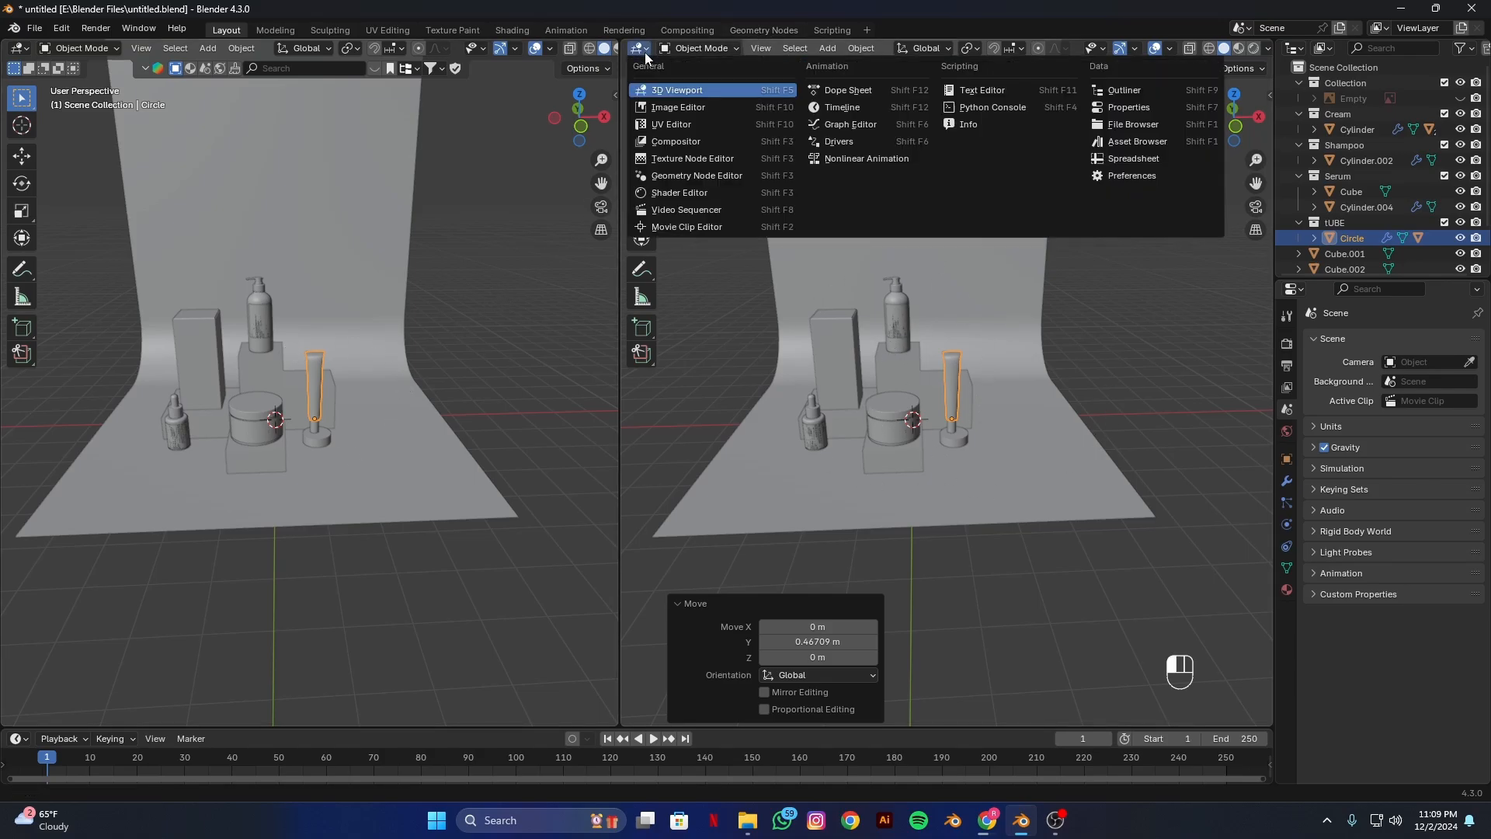
click(677, 191)
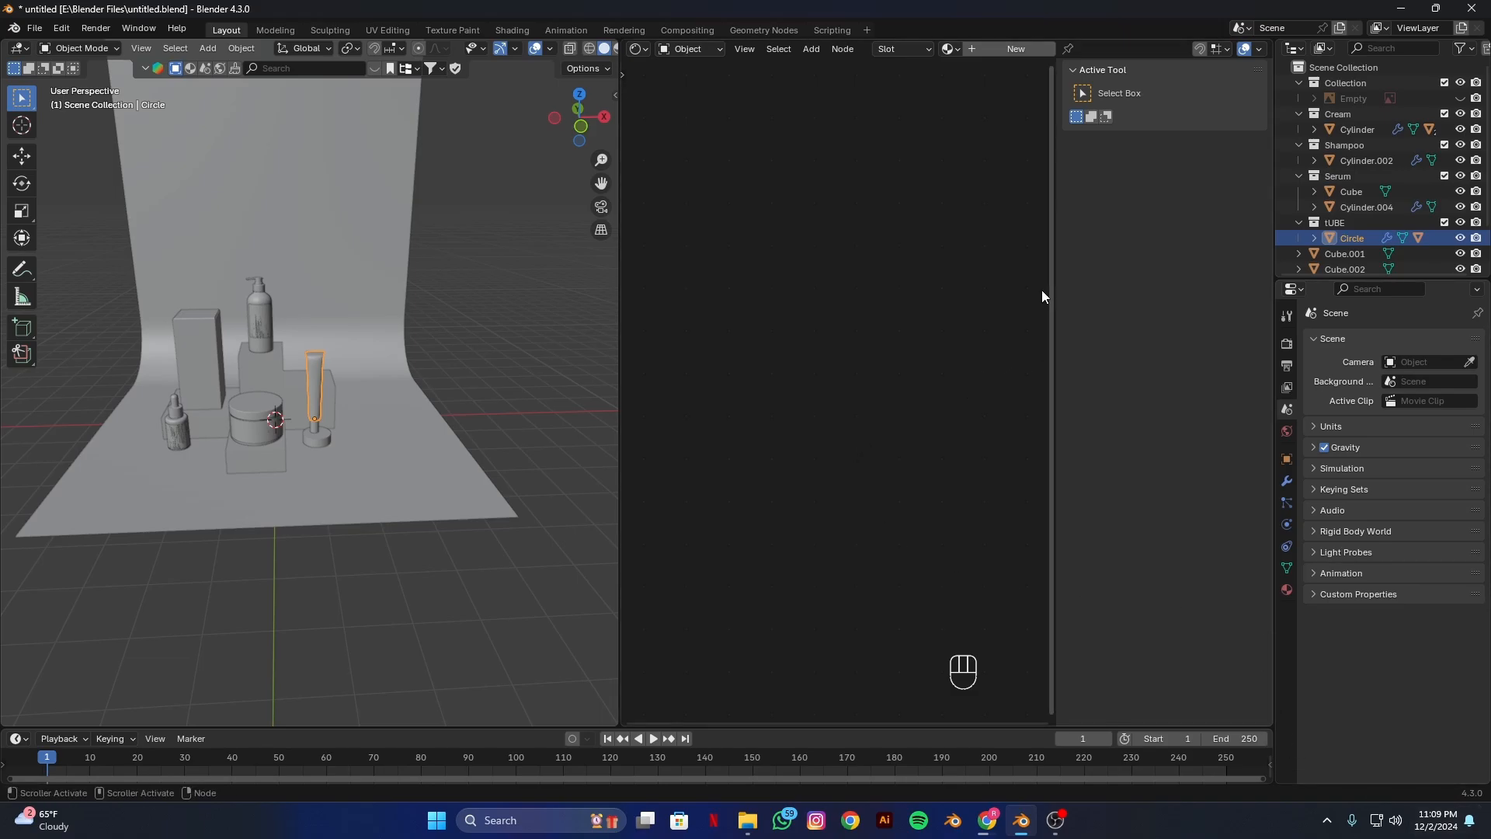
Hide the Shader Editor's sidebar.
key(n)
key(n)
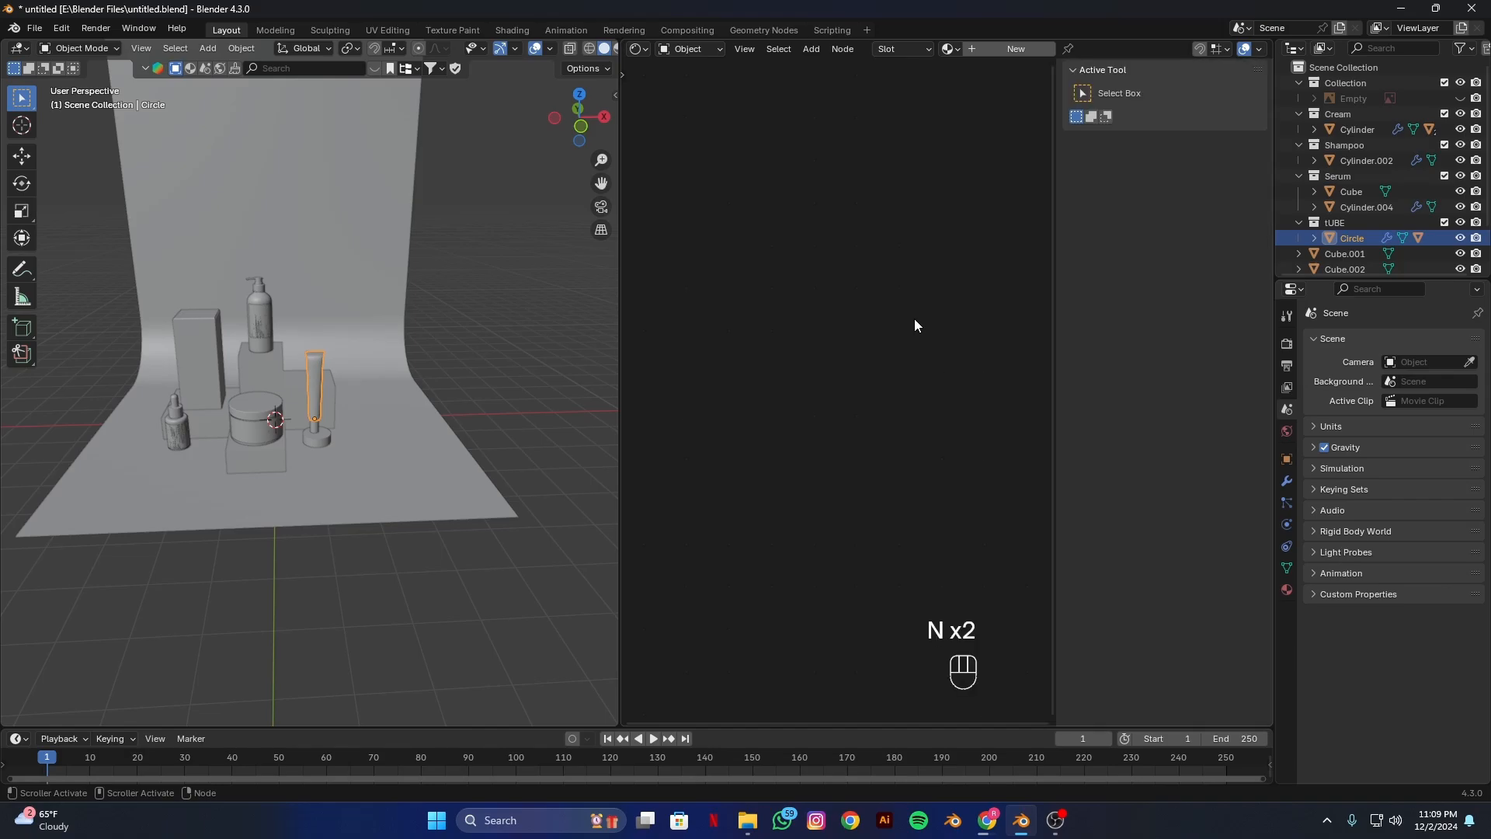
key(n)
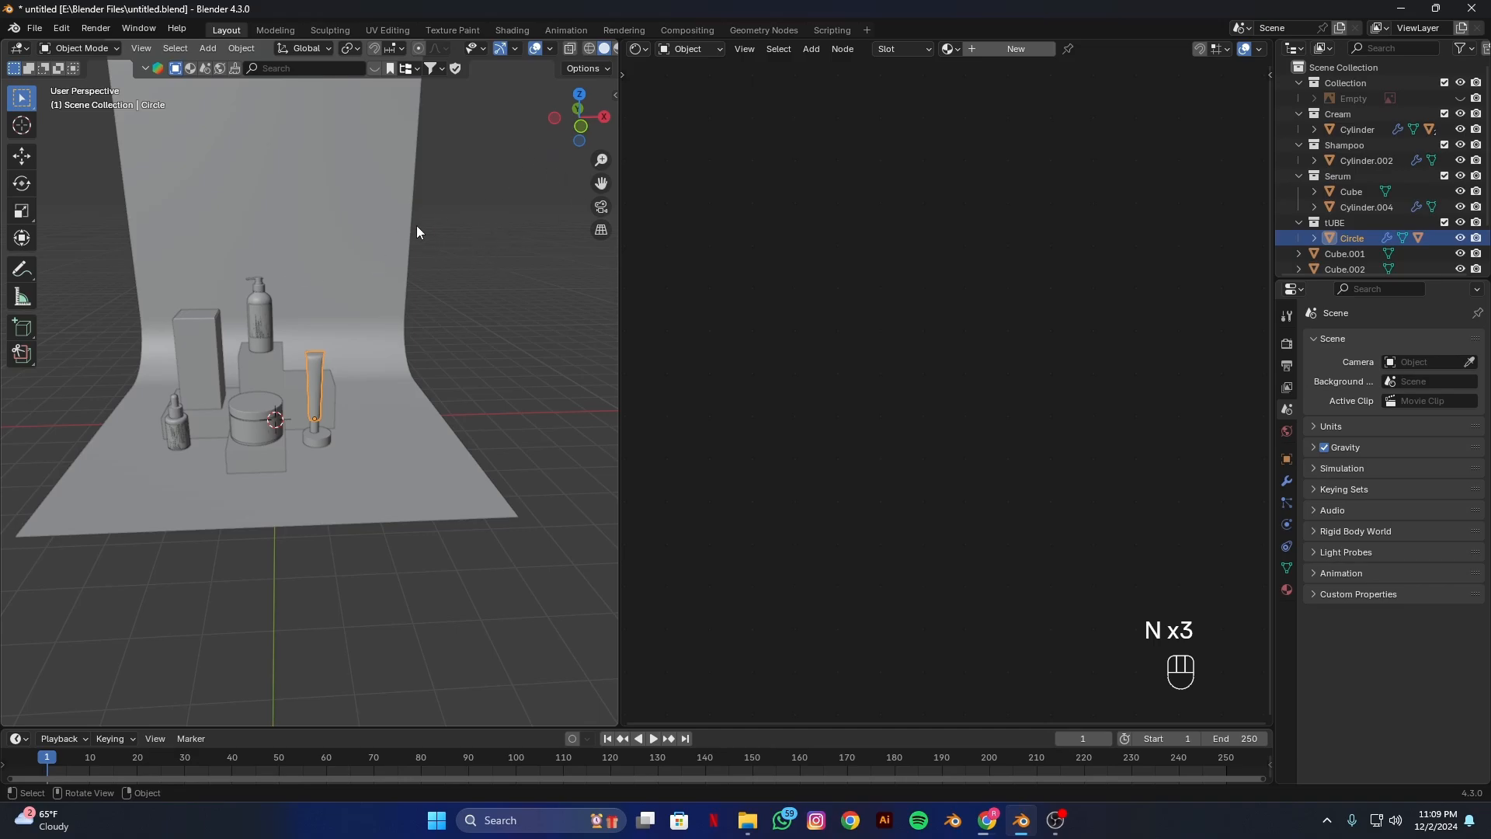
Toggle the sidebar on and off in both the 3D viewport and the Shader Editor.
key(n)
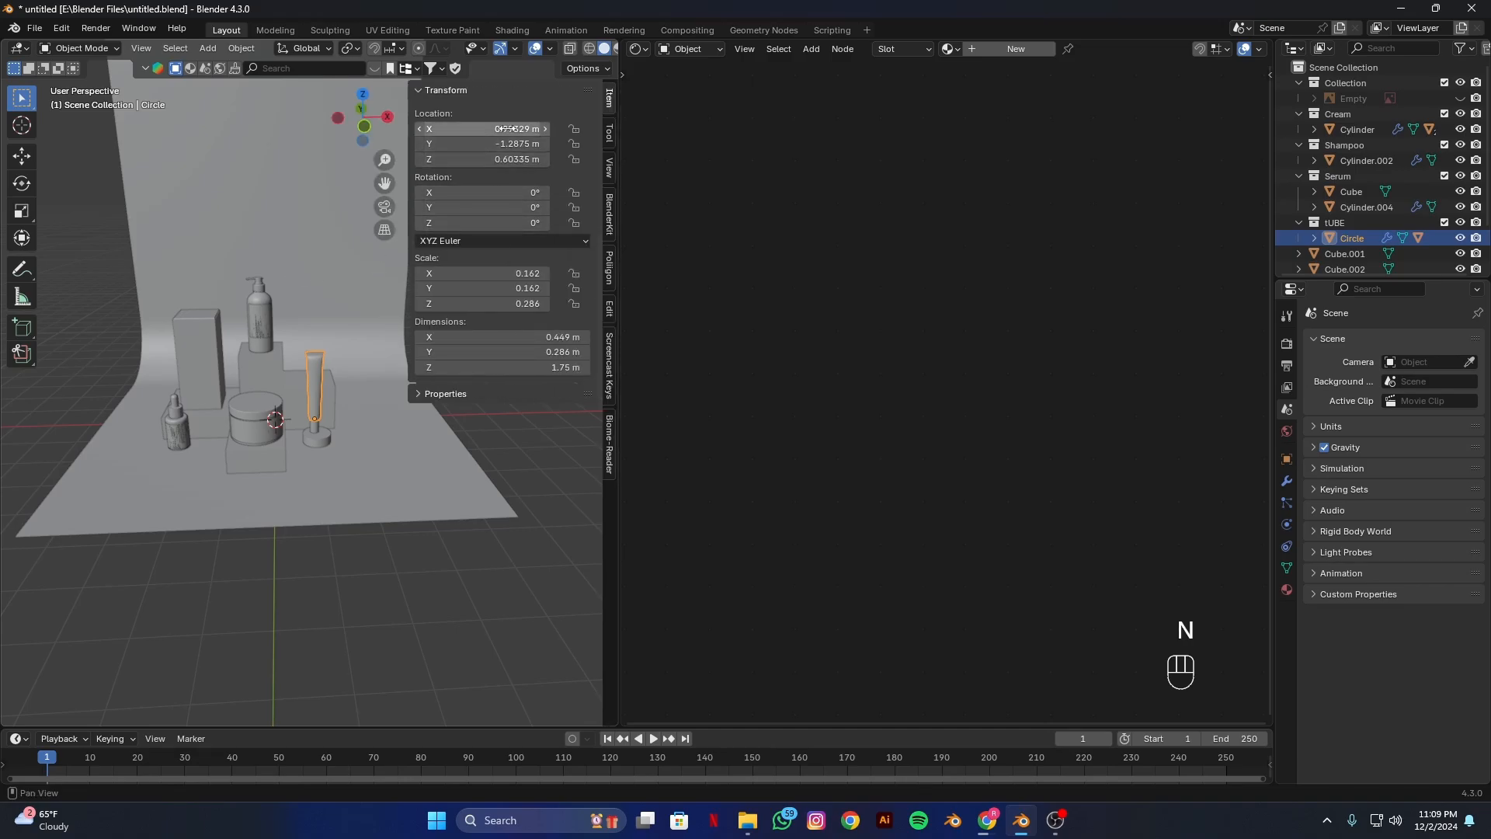
key(n)
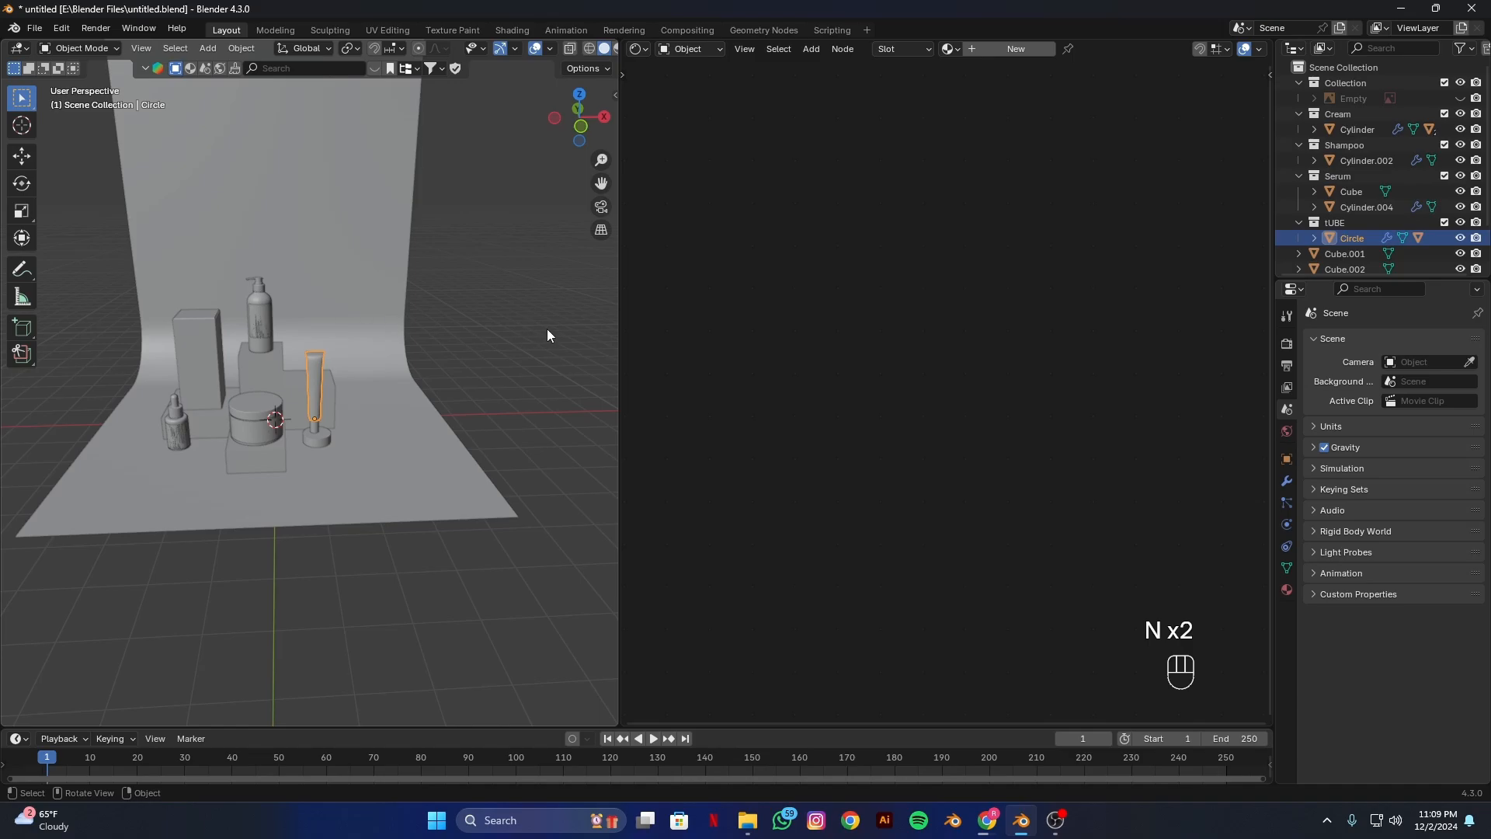
key(n)
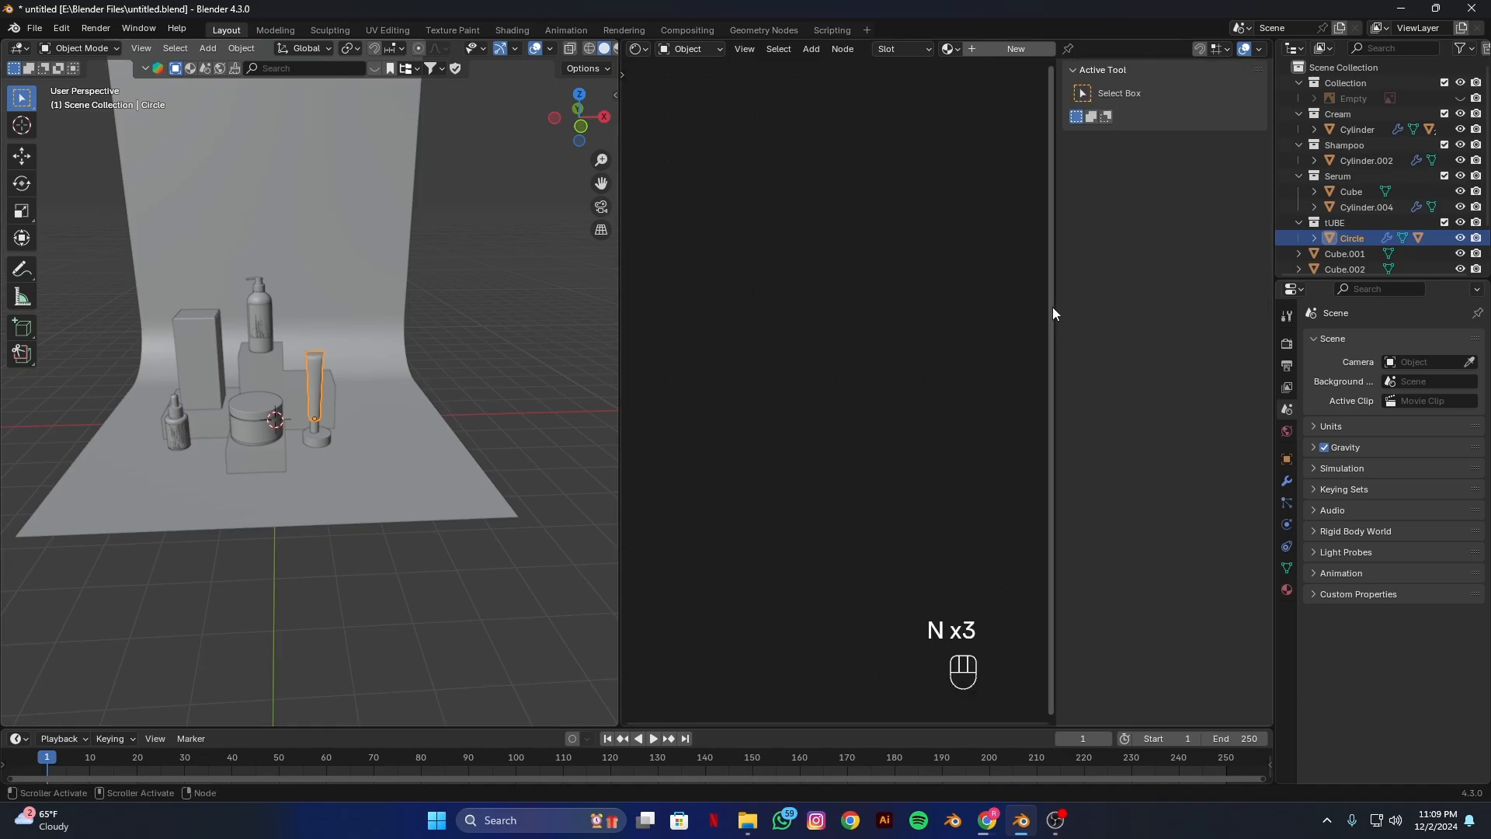
drag(1053, 313, 996, 348)
key(n)
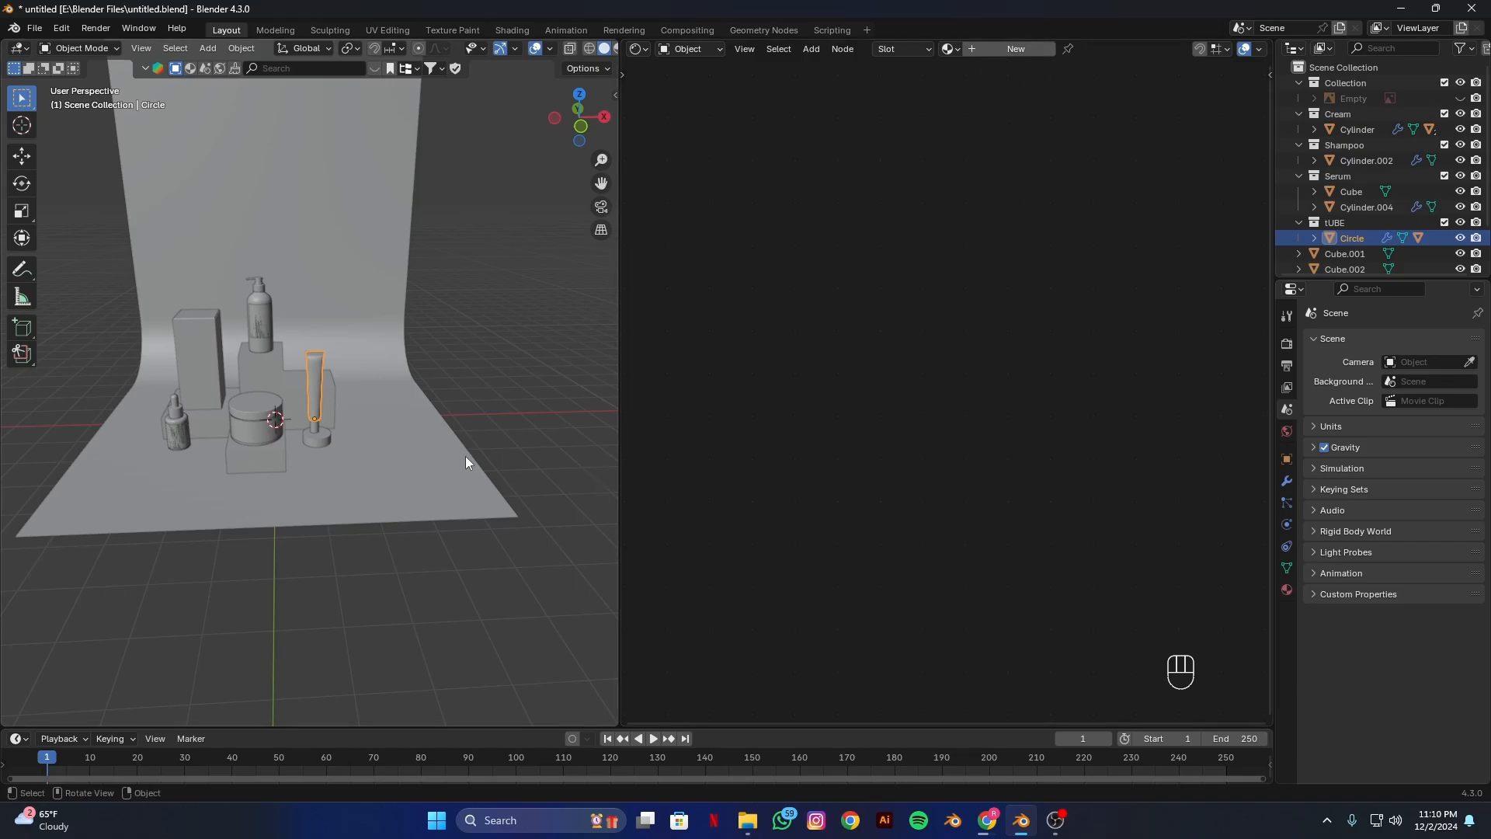
Add a new material to the body of the cream jar.
click(263, 428)
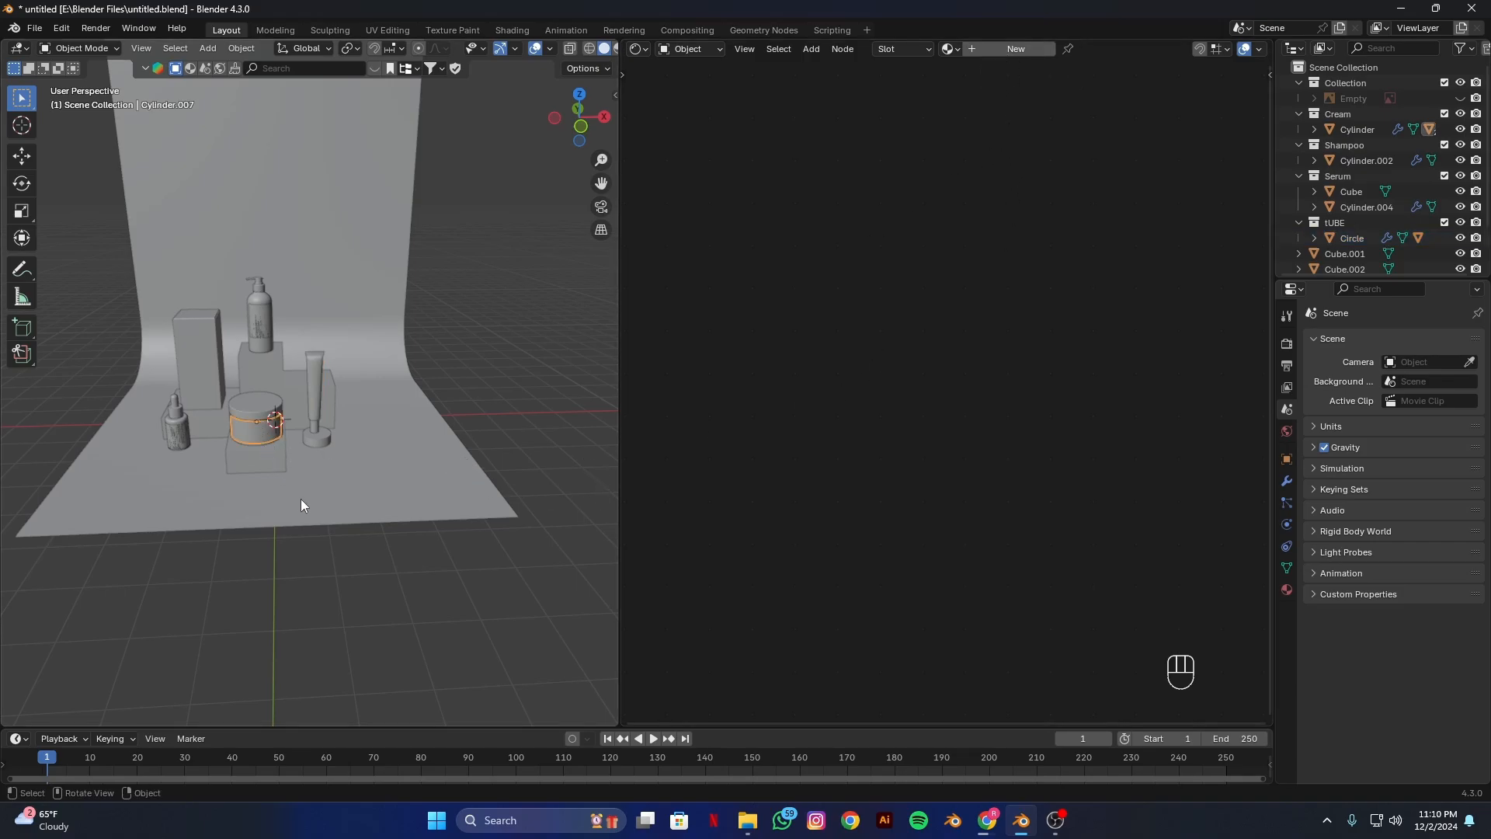
scroll(301, 498, up, 4)
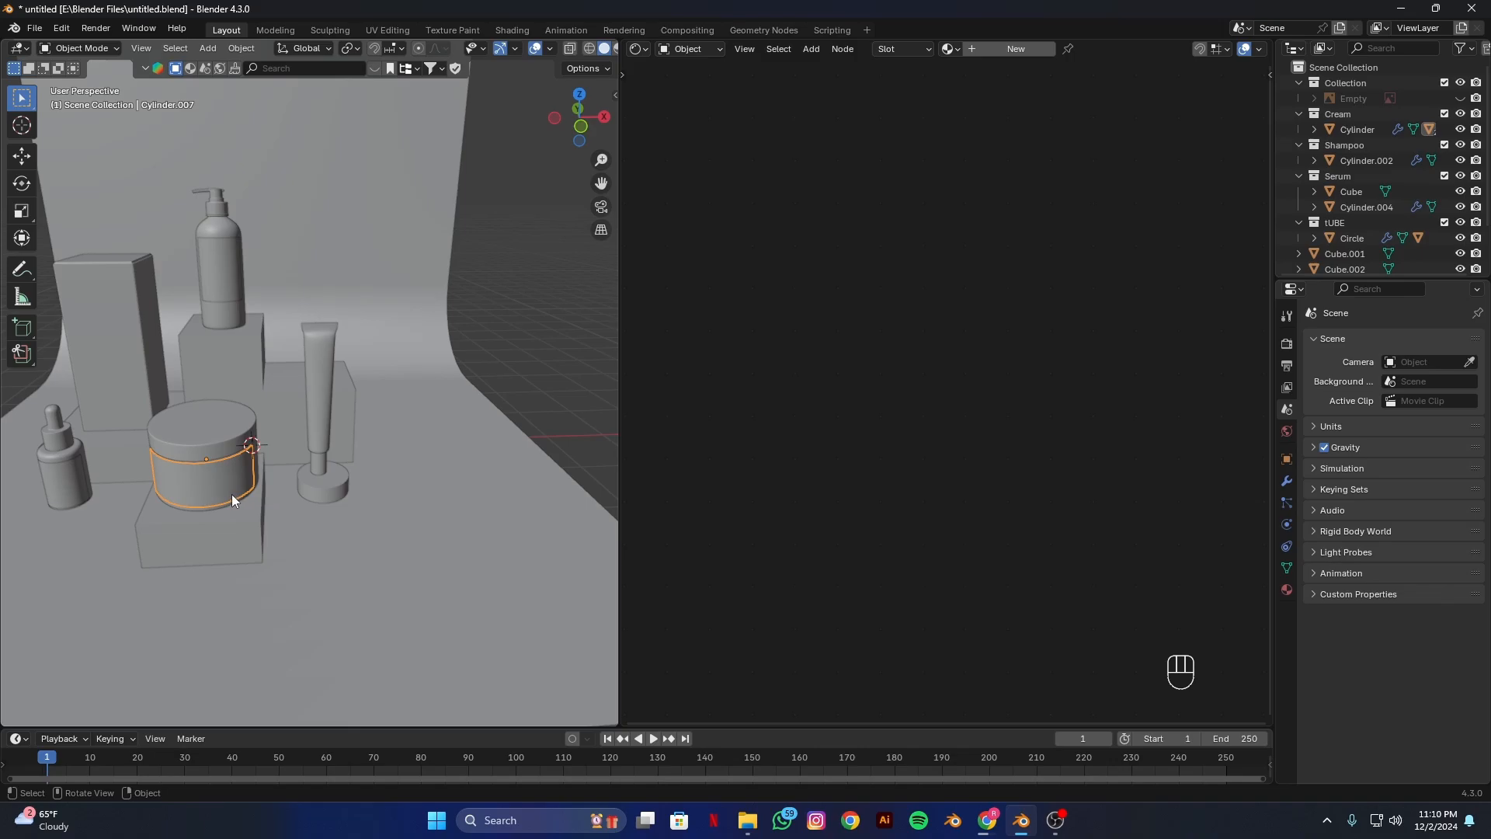
click(1011, 48)
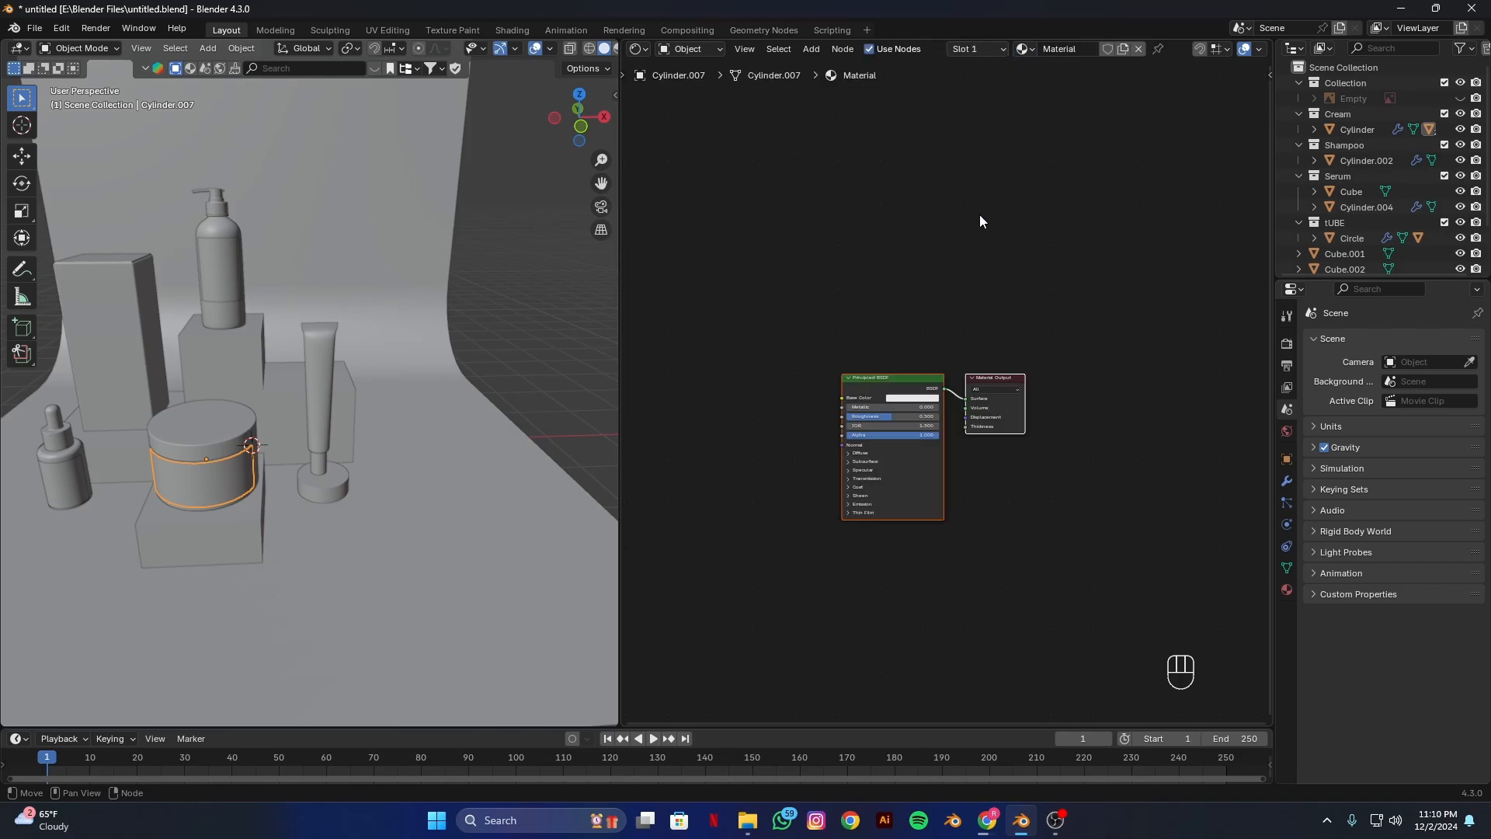
scroll(917, 407, up, 2)
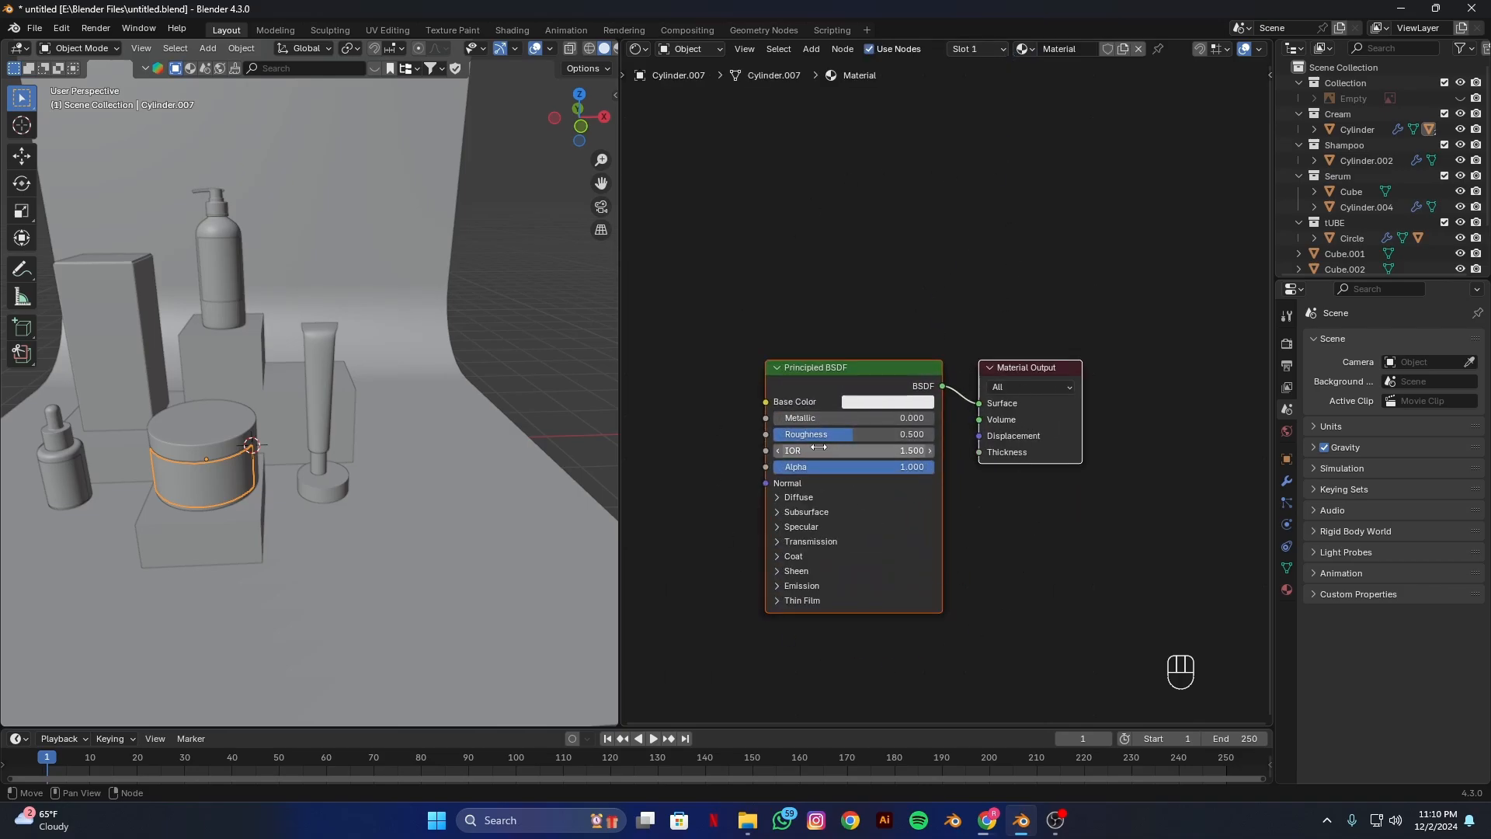
Examine the Base Color setting on the Principled BSDF node of the jar body's material.
mouse_move(880, 408)
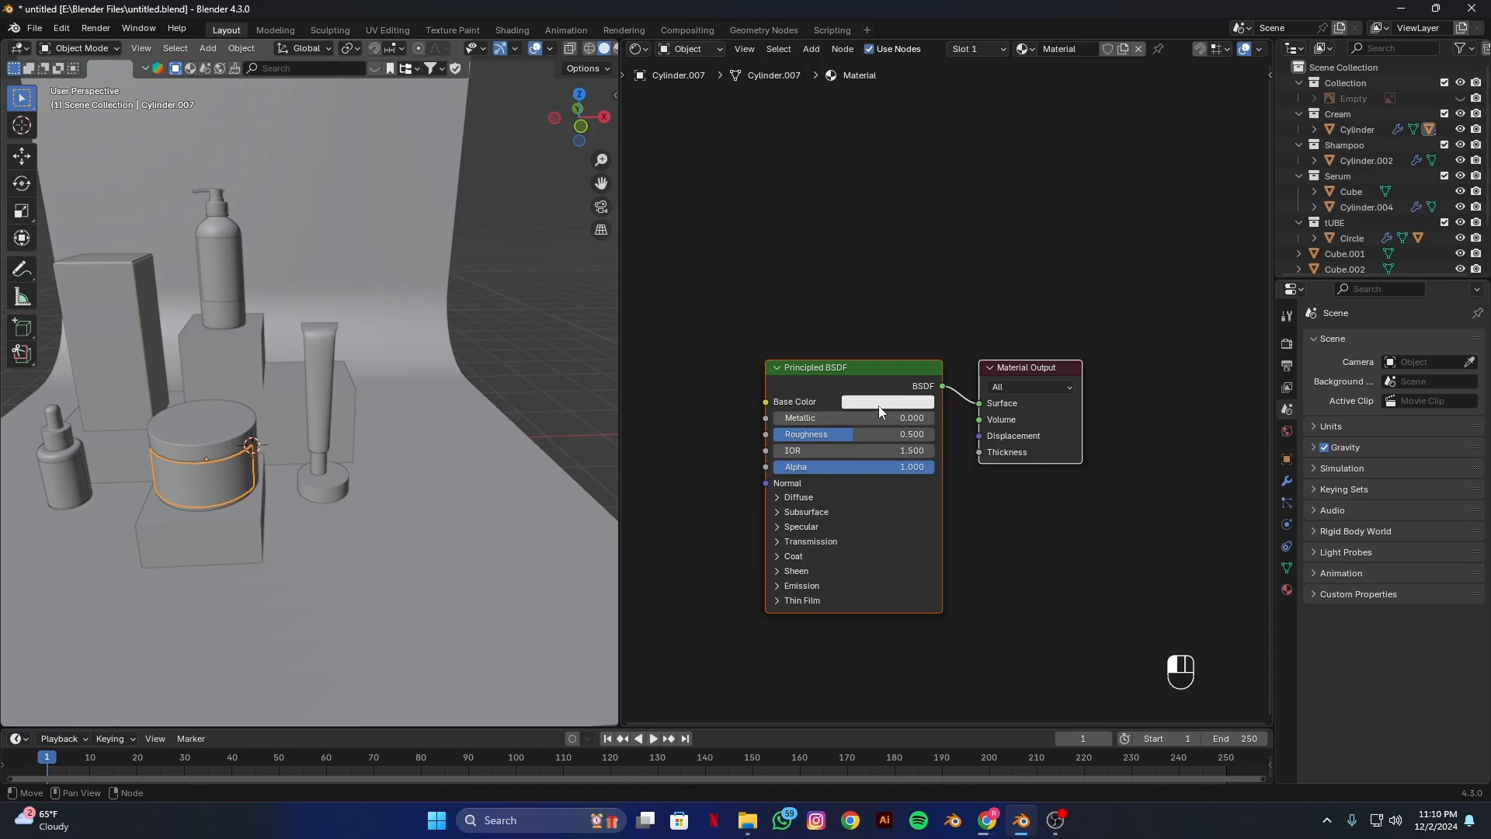
click(878, 406)
mouse_move(904, 221)
mouse_down()
mouse_move(899, 256)
mouse_move(877, 244)
mouse_move(919, 205)
mouse_up()
drag(889, 374, 1021, 248)
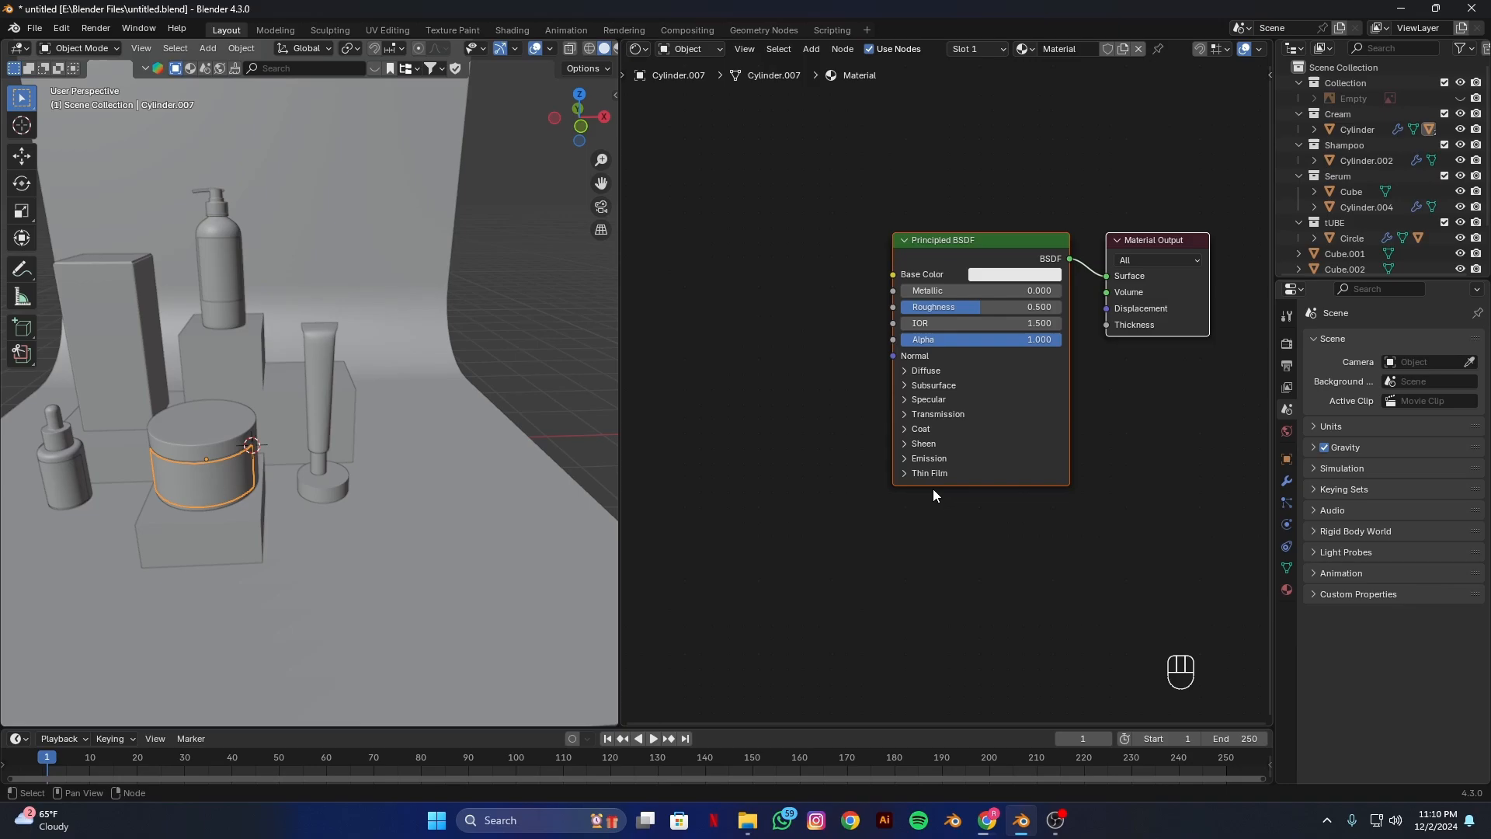
Bring the Cream label image, Herbs Product Label (2), from the New Course folder on drive E into the shader and place it below the Principled BSDF.
click(748, 814)
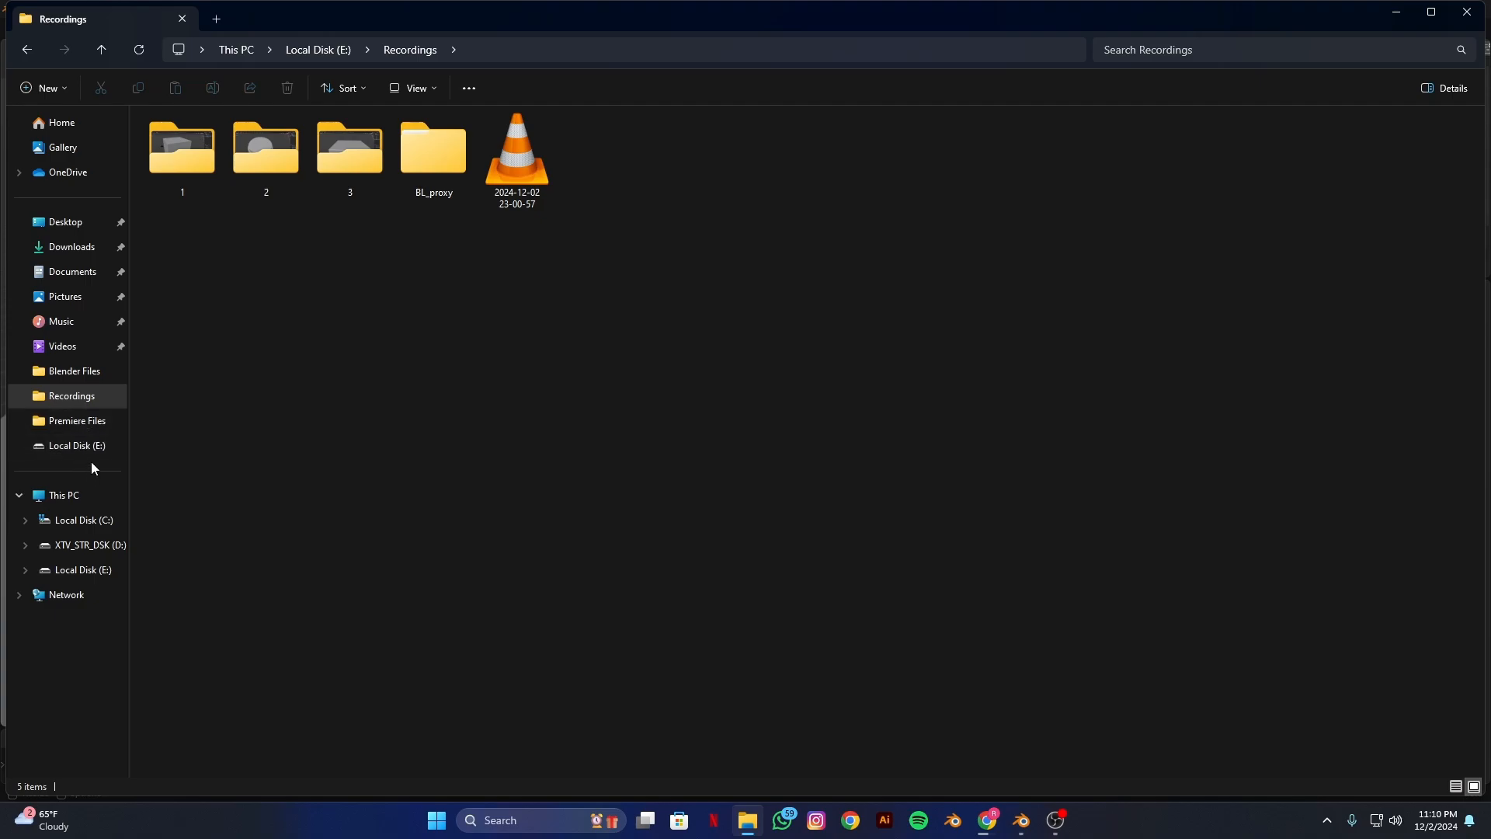
click(97, 571)
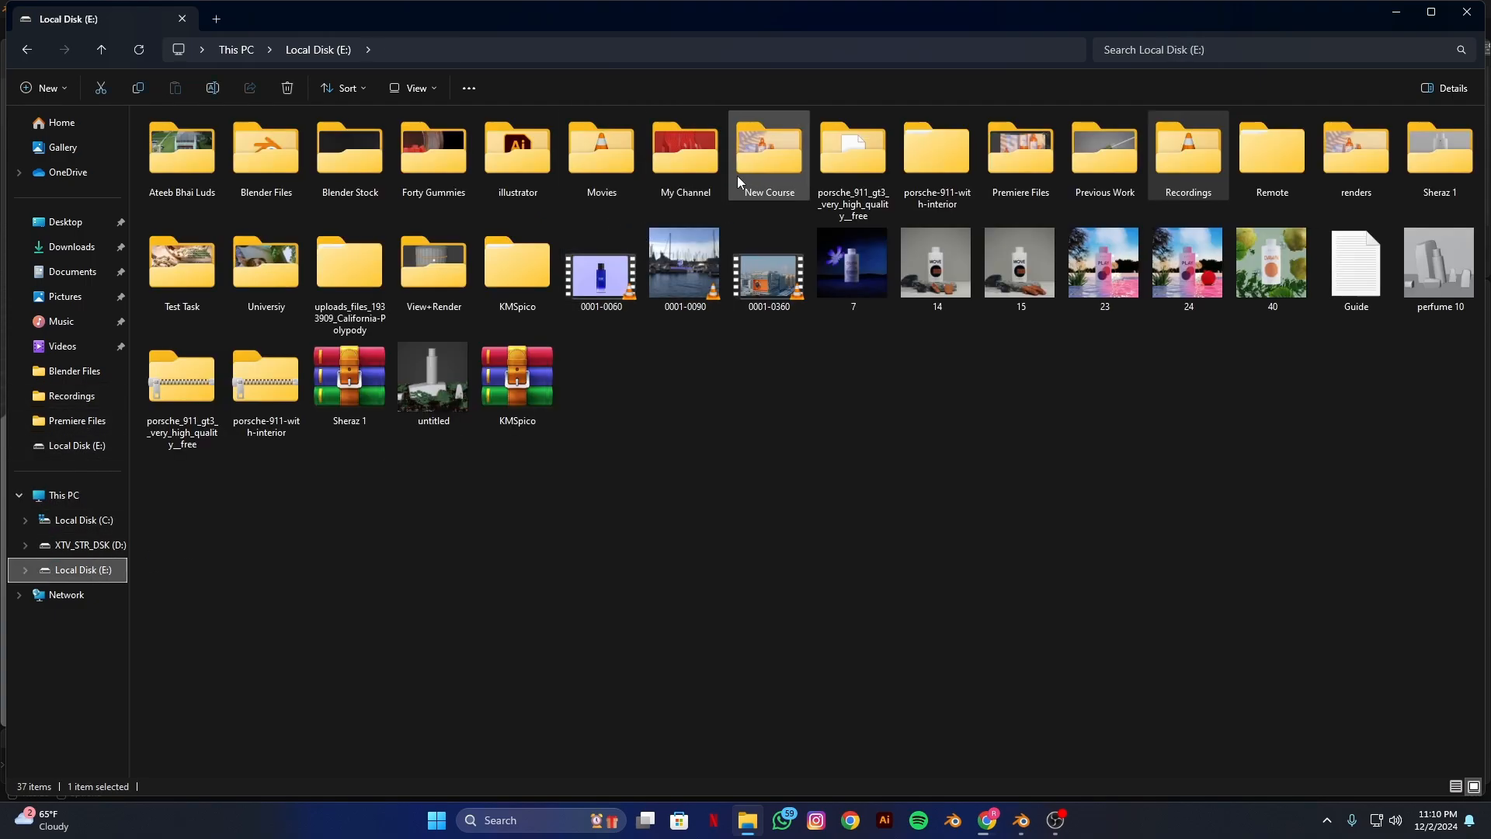
double_click(739, 172)
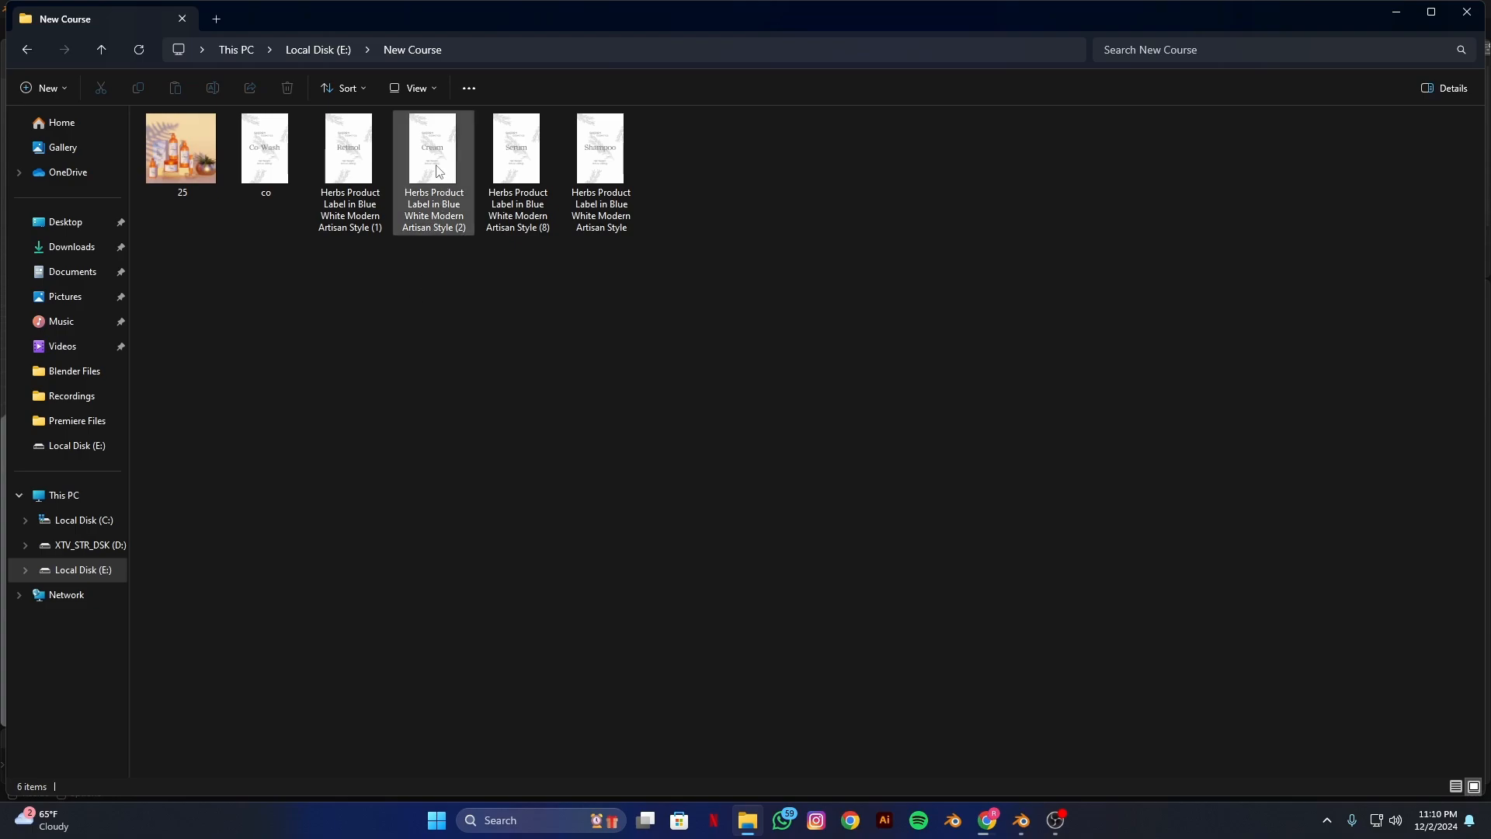
drag(433, 150, 688, 339)
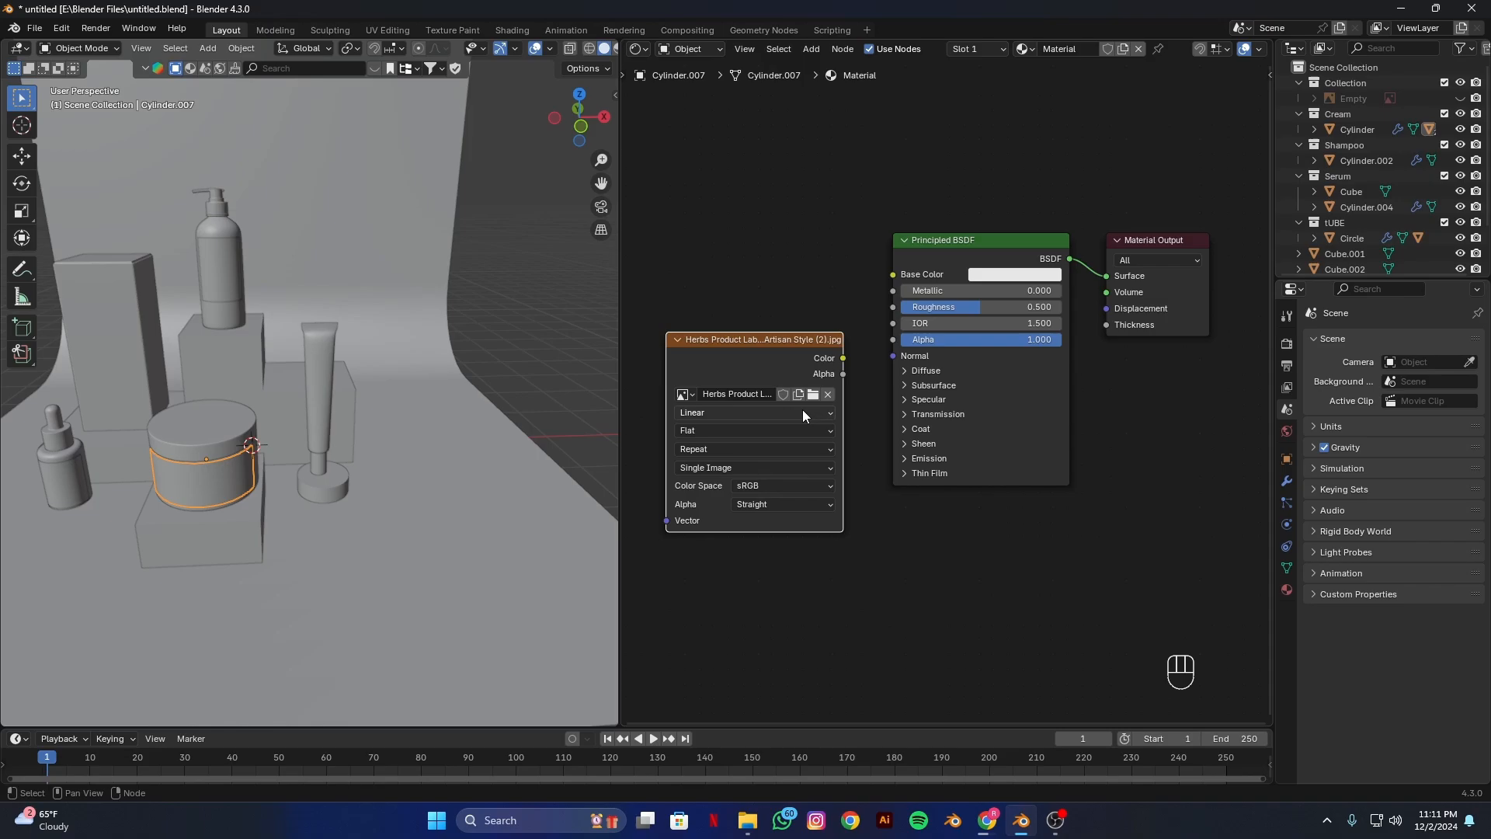
drag(782, 380, 866, 636)
Try loading an image through a newly added empty Image Texture node, and discard that node.
key(shift+a)
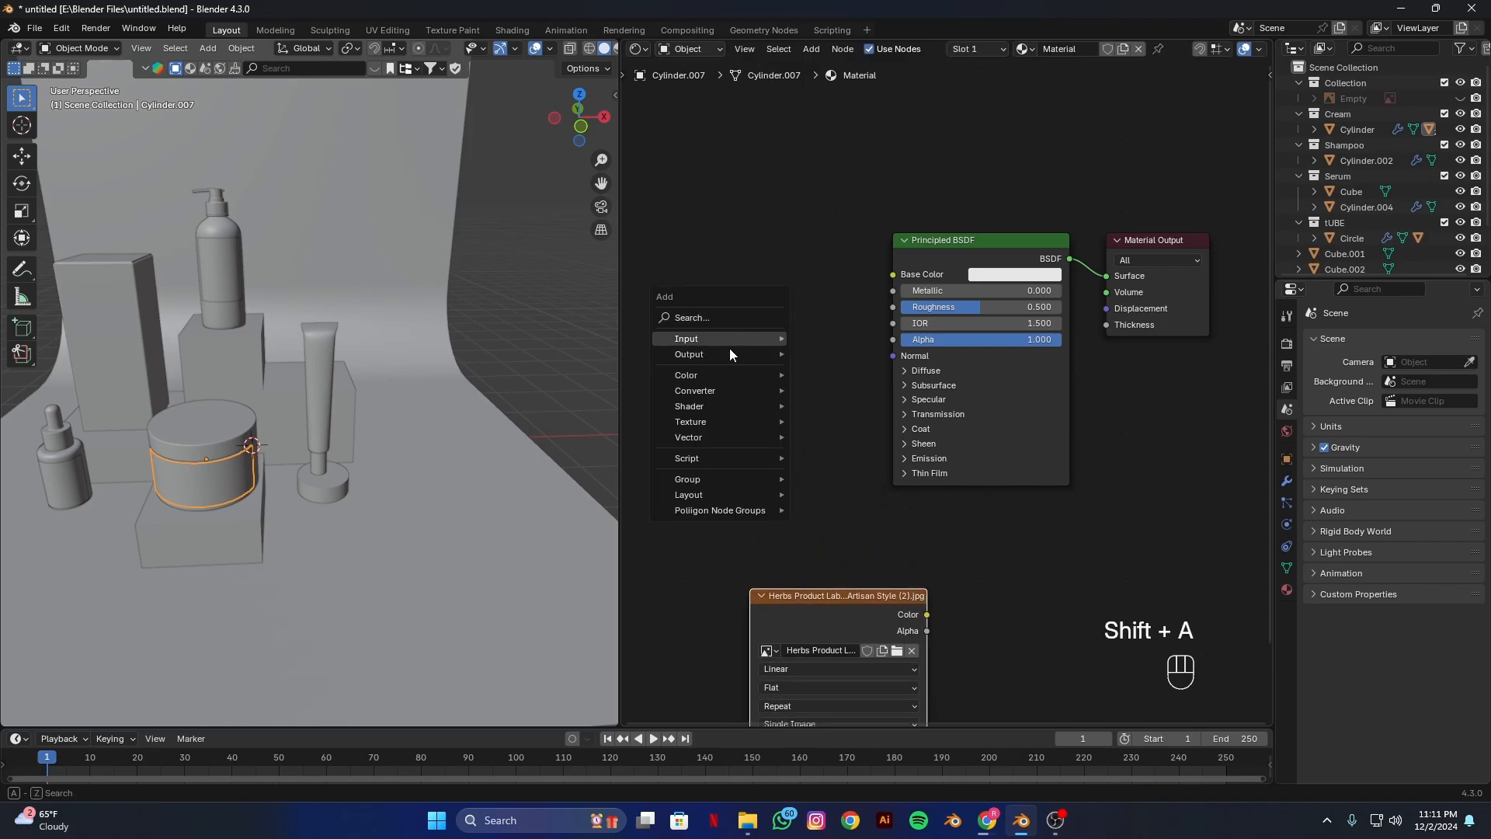
click(725, 315)
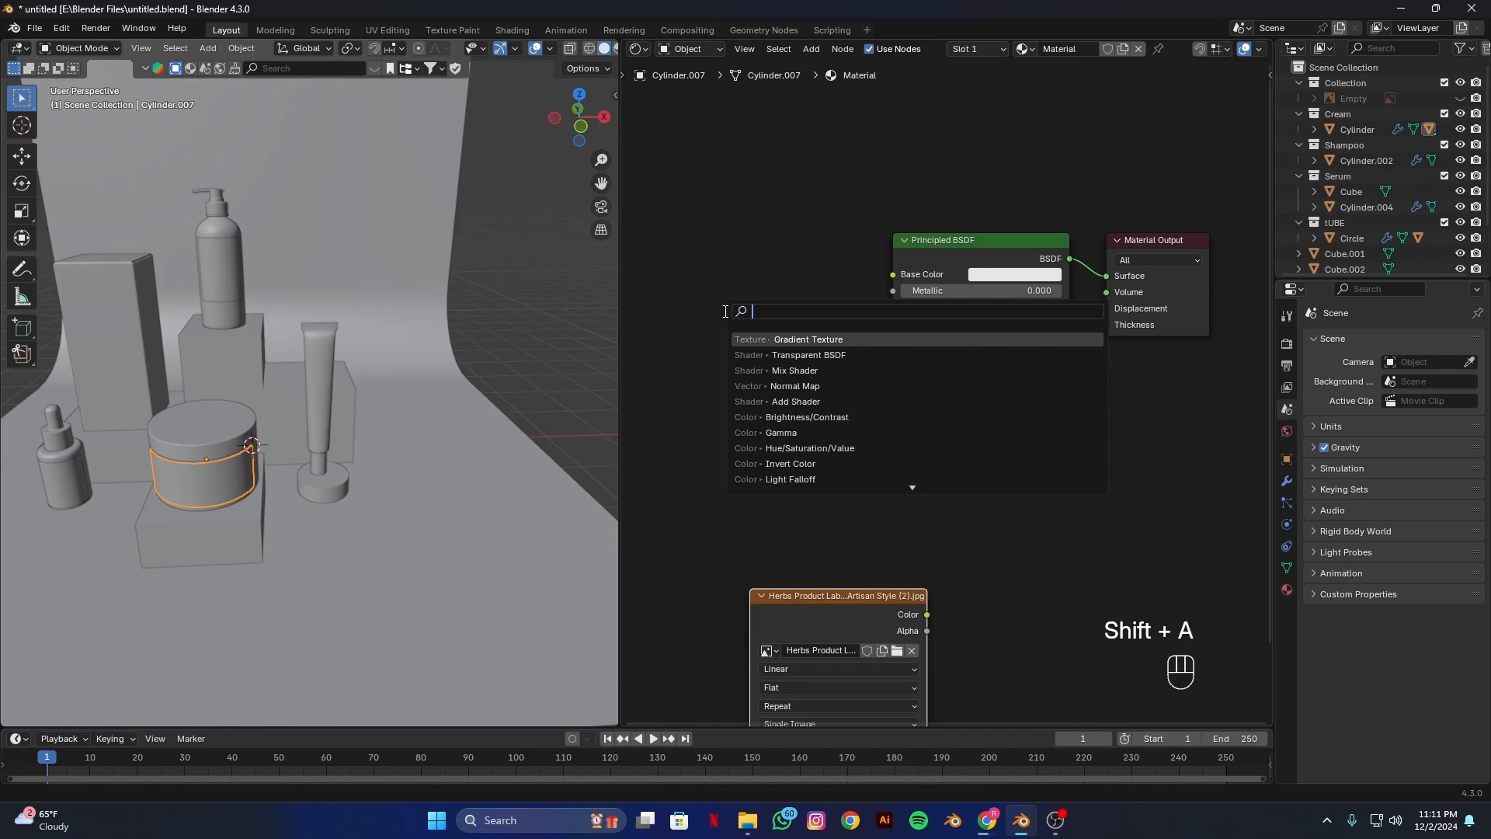
text(image)
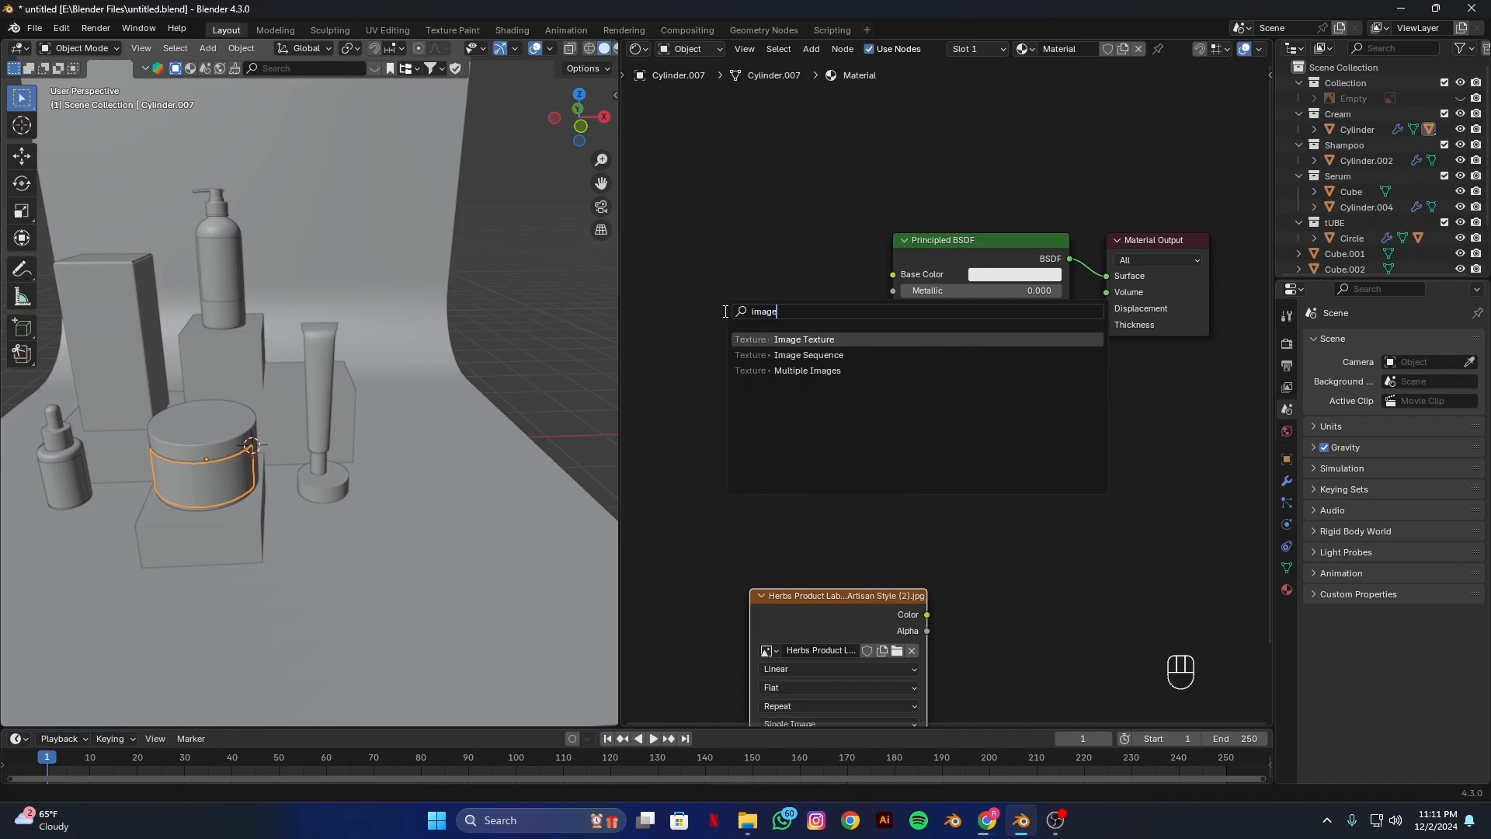
key(Return)
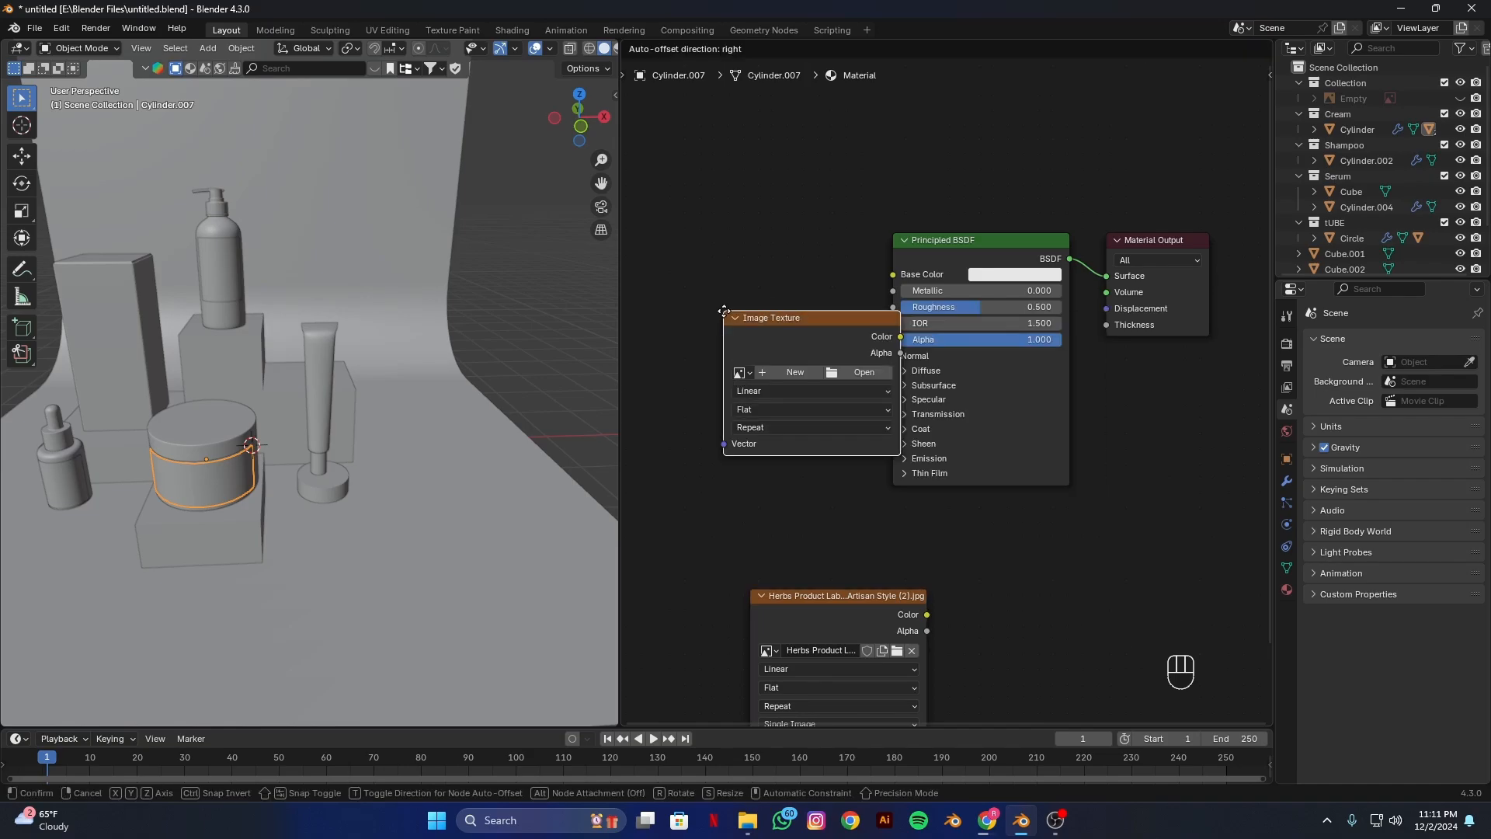
click(672, 350)
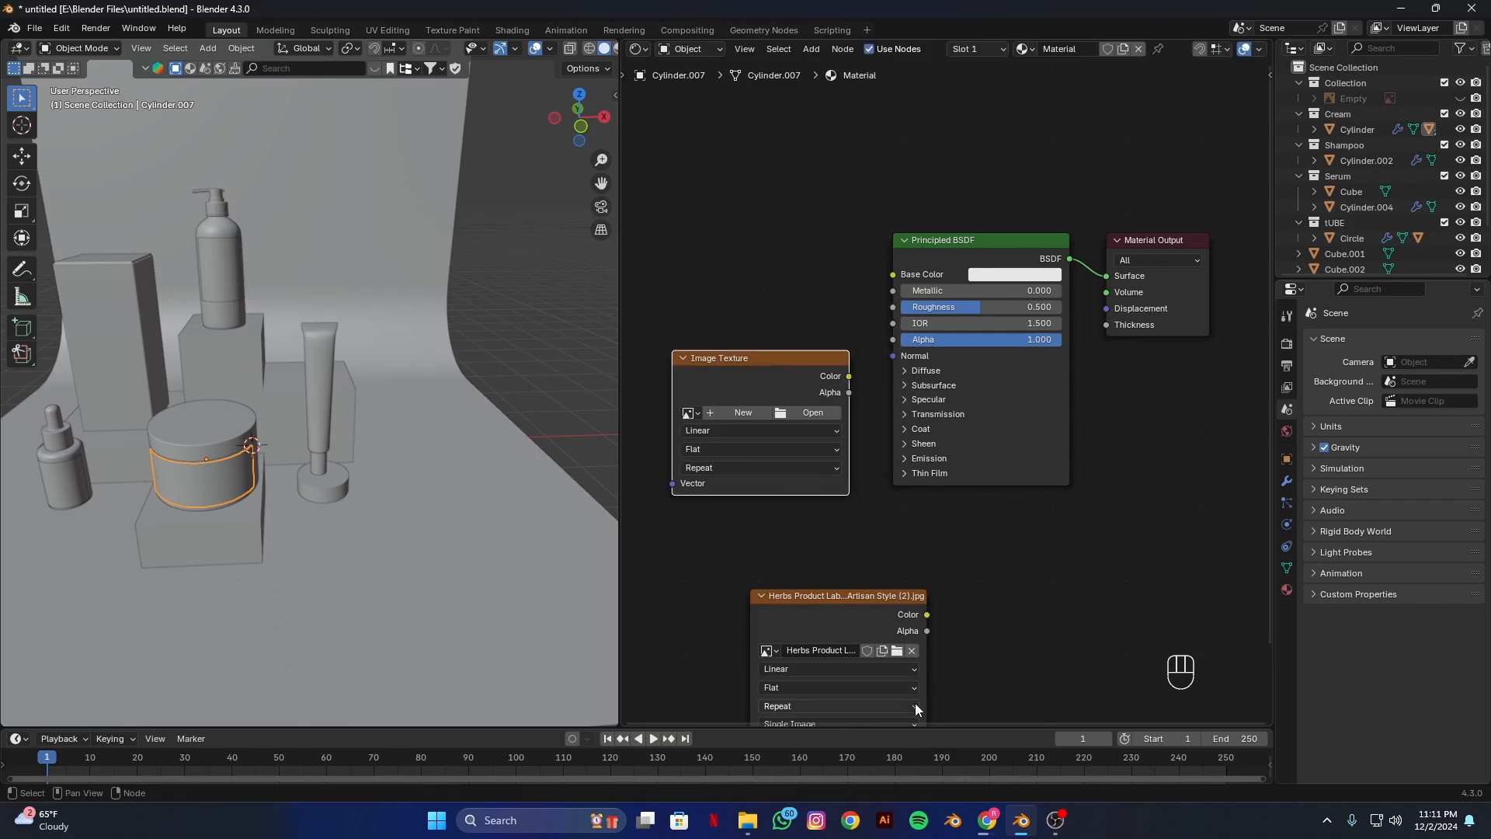
click(813, 414)
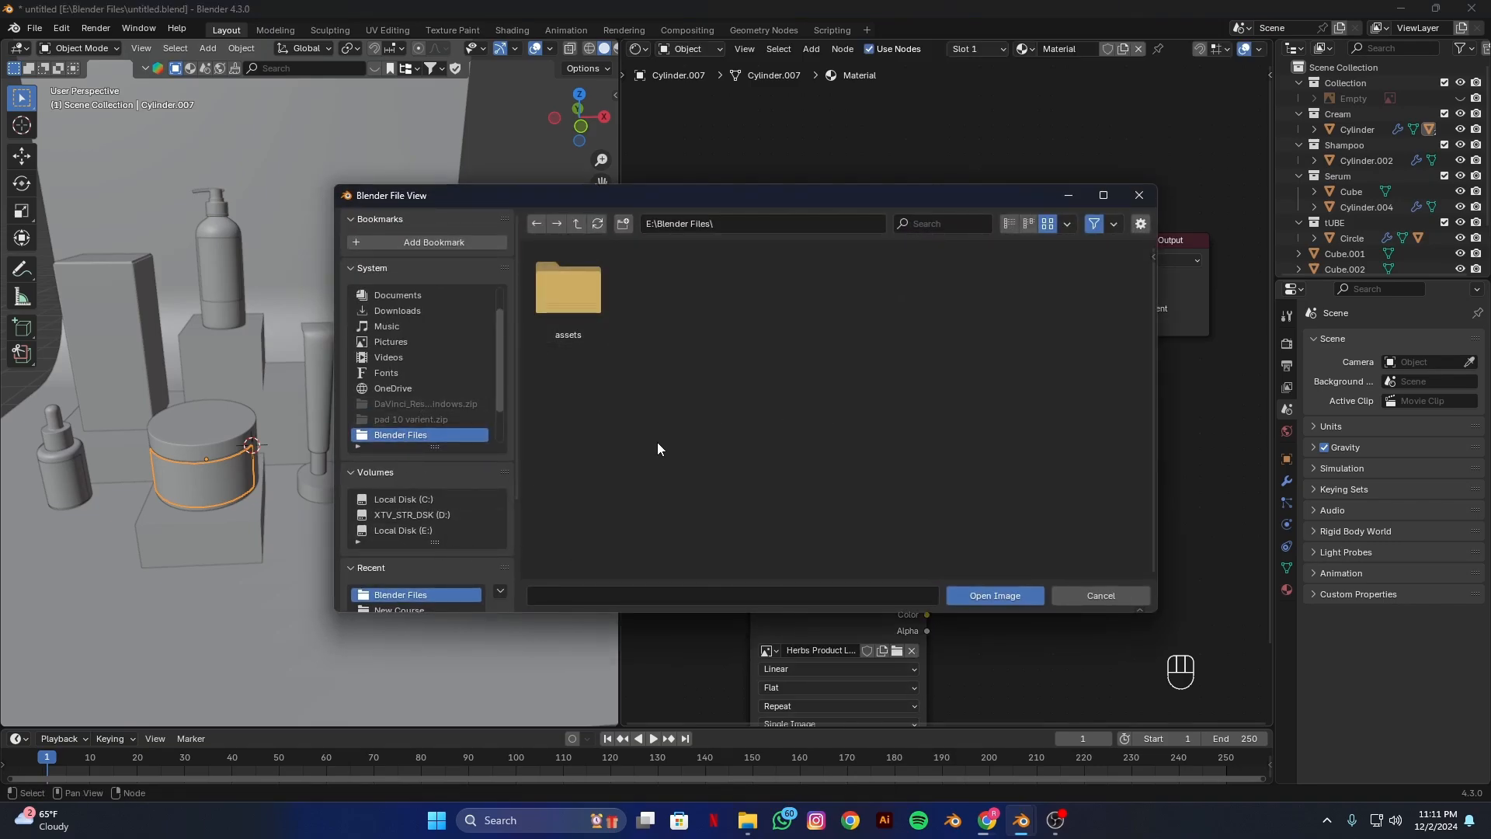
click(1139, 195)
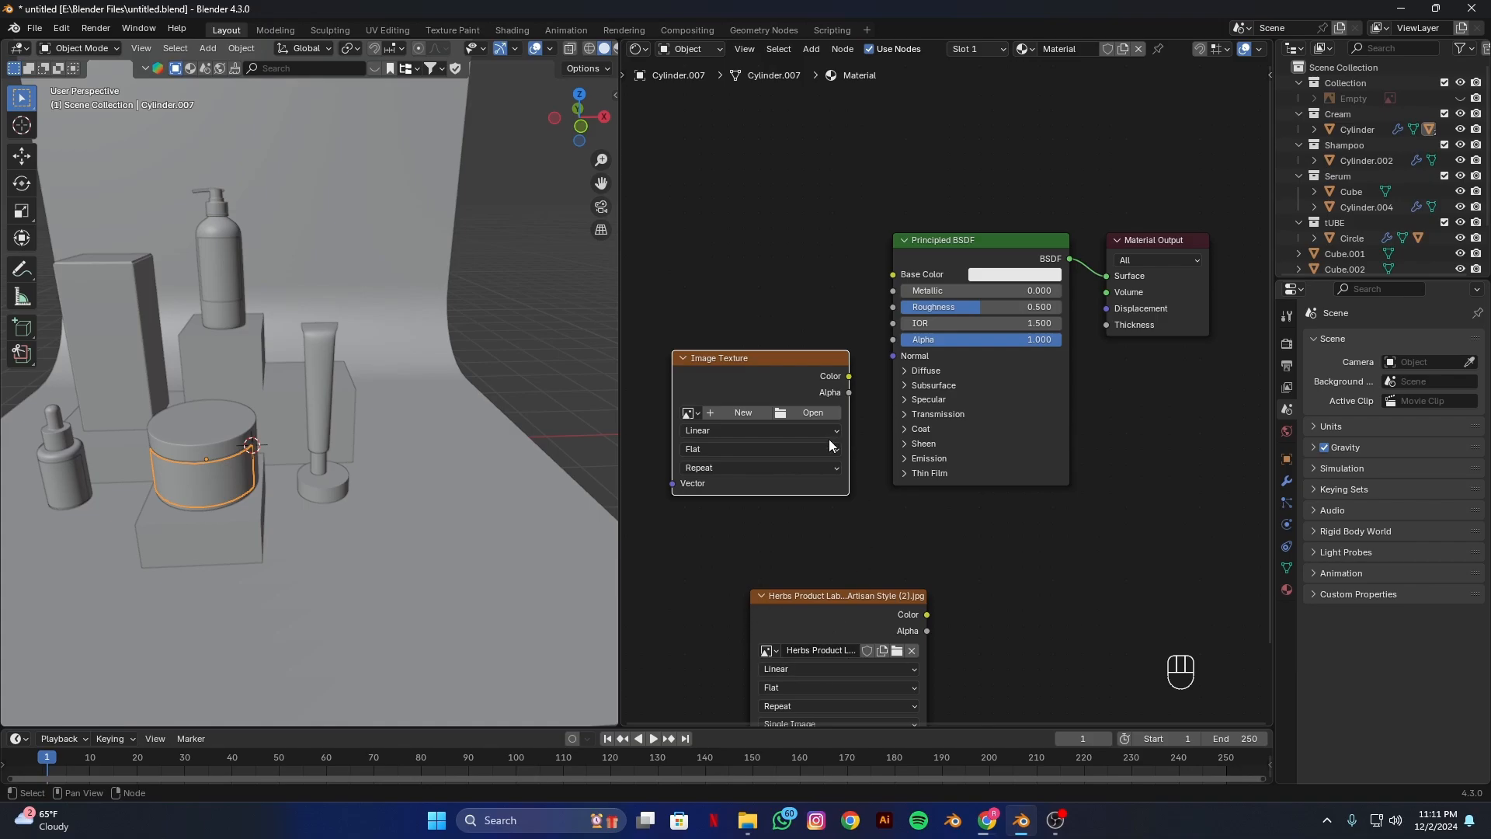
key(Delete)
Connect the label image's Color output to the Principled BSDF's Base Color and adjust the width of the Shader Editor area.
drag(920, 604, 890, 277)
drag(901, 273, 901, 274)
drag(709, 313, 778, 317)
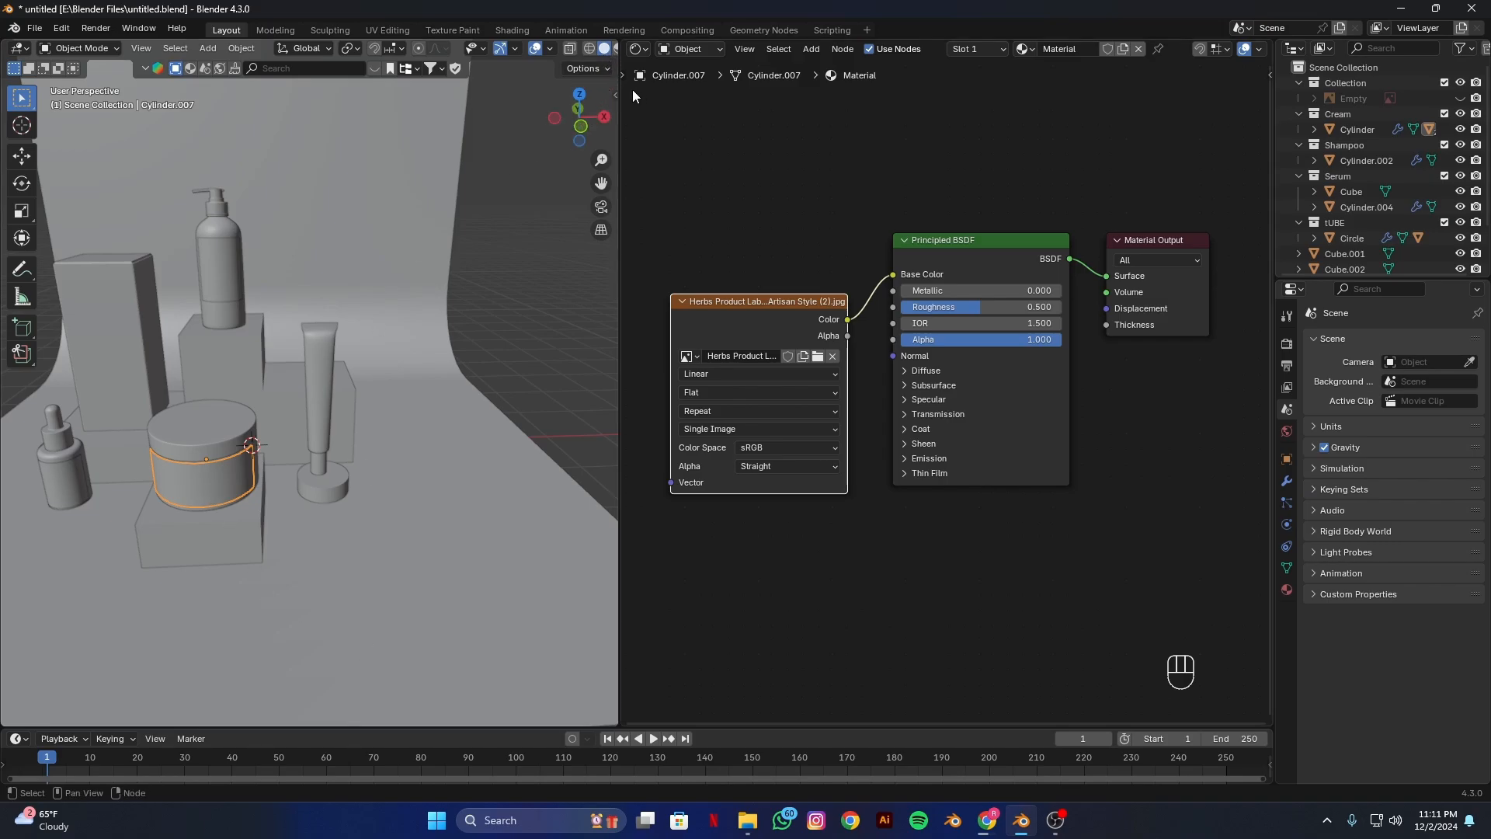
drag(619, 92, 703, 106)
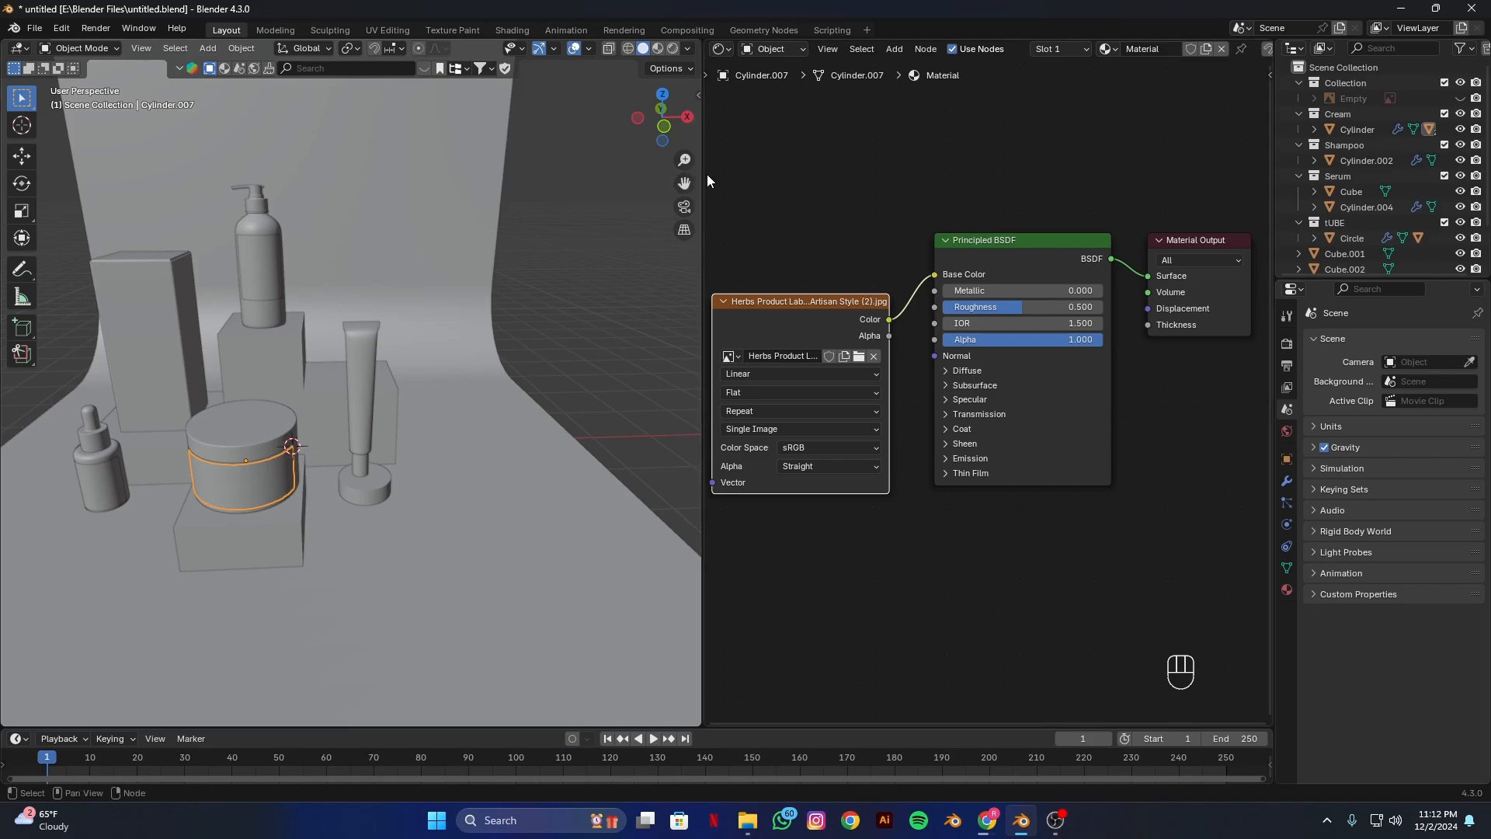
drag(703, 204, 606, 205)
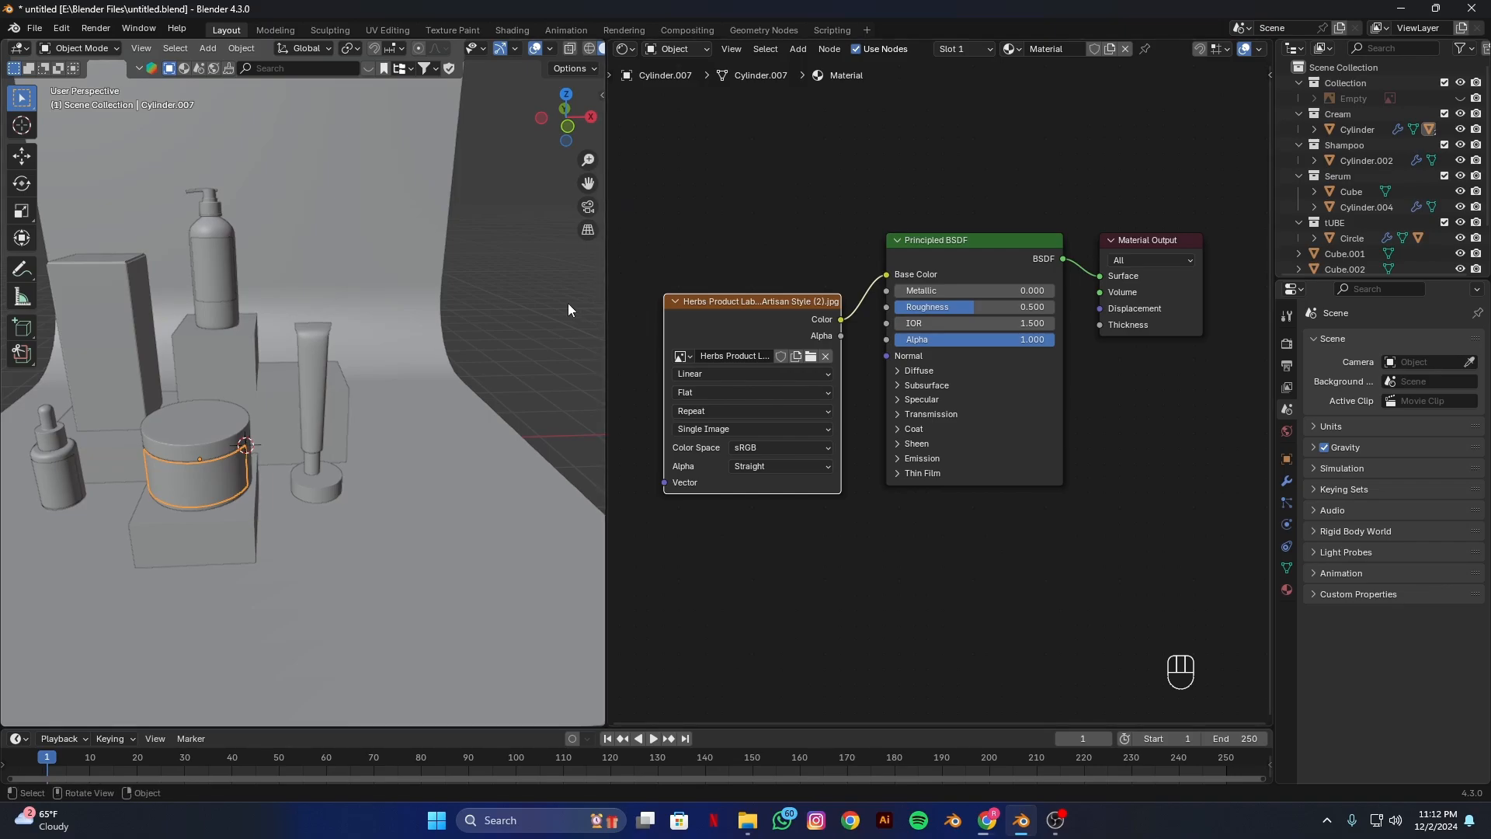
Search the add-ons in Preferences for "node" to check the Node Wrangler add-on, and close Preferences.
click(60, 29)
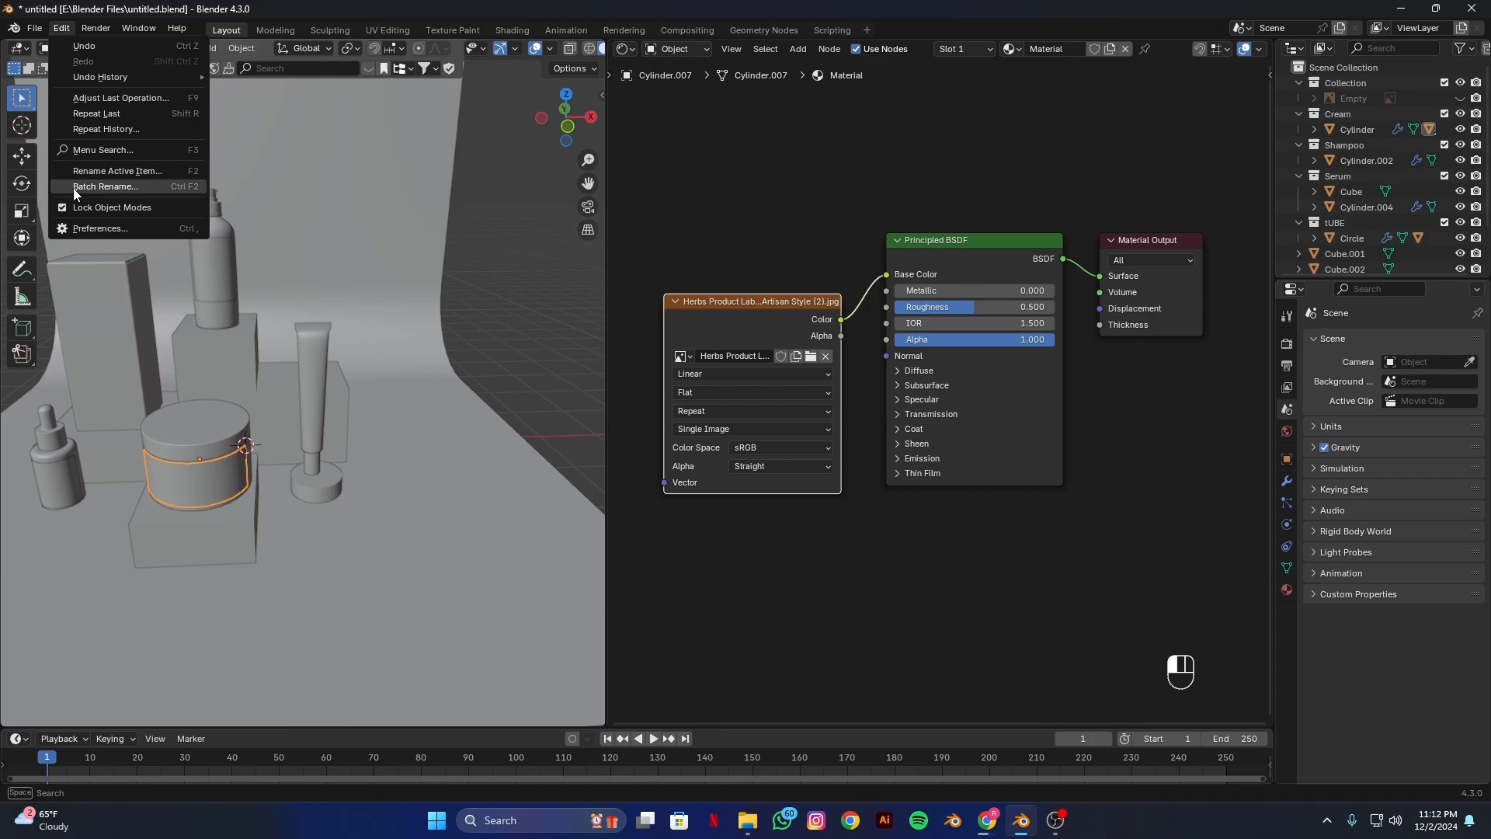
click(99, 228)
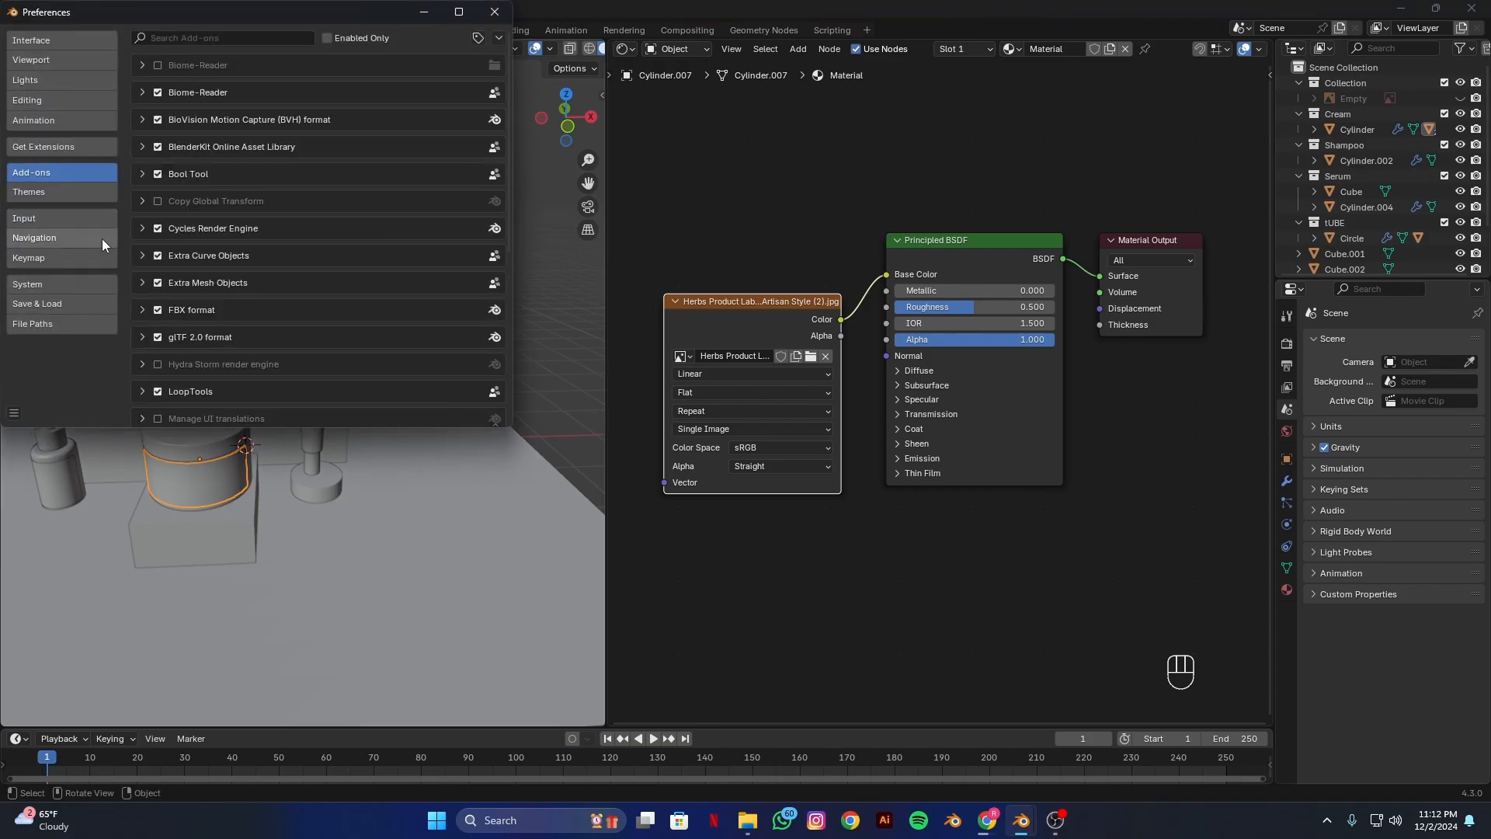
click(212, 36)
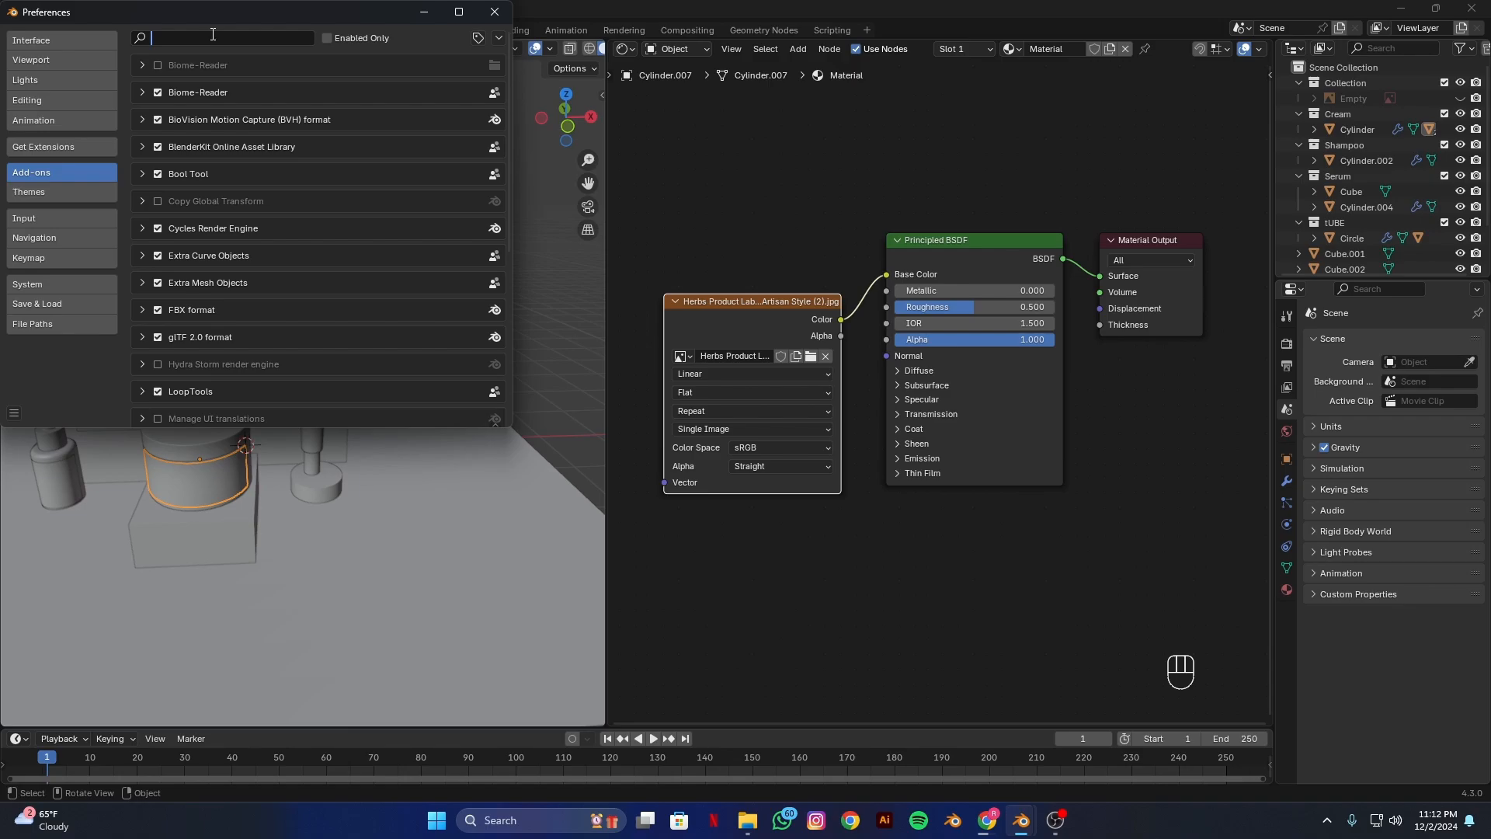
text(node)
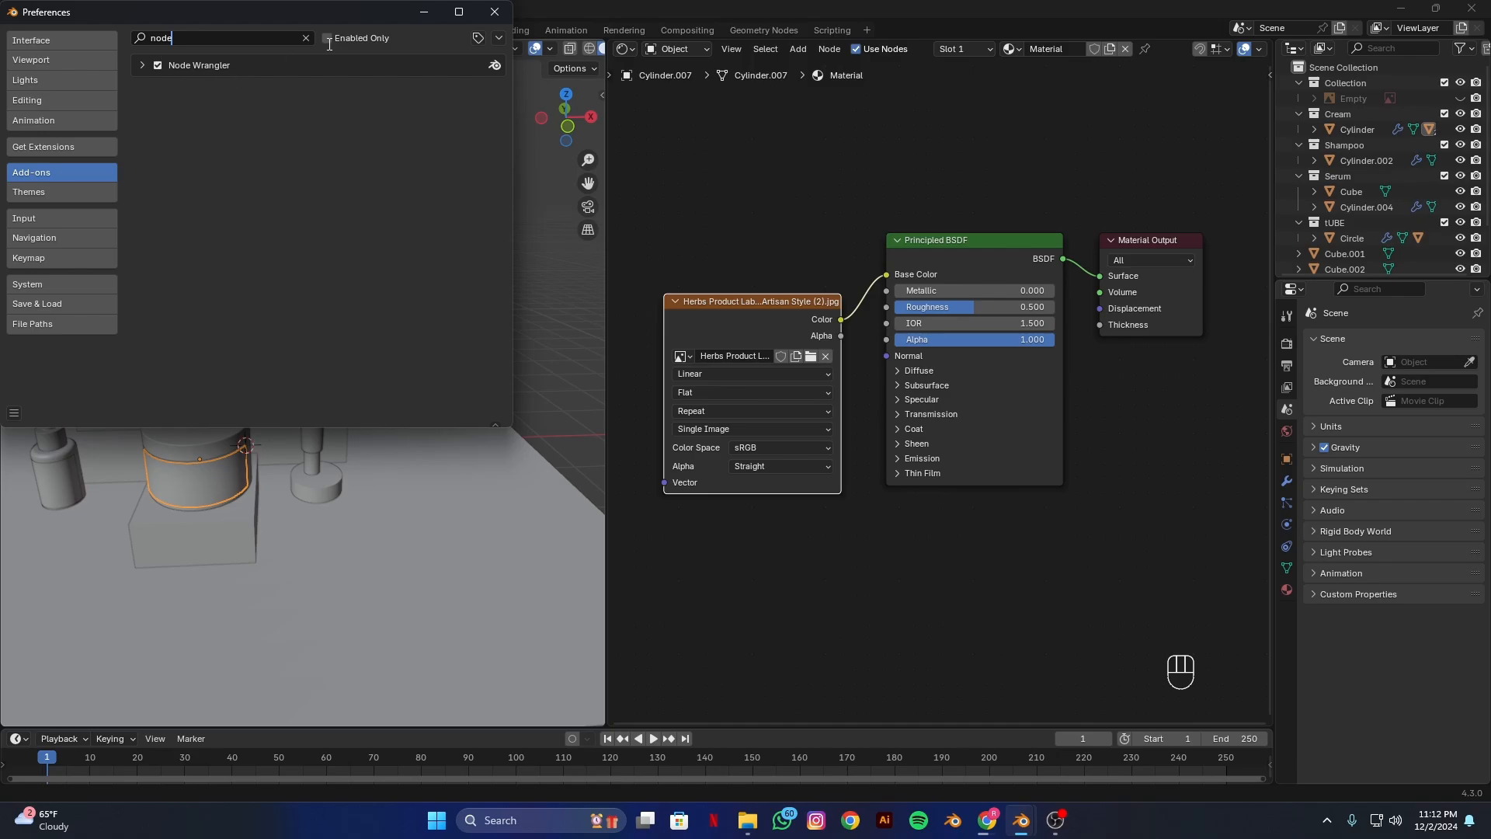
click(494, 12)
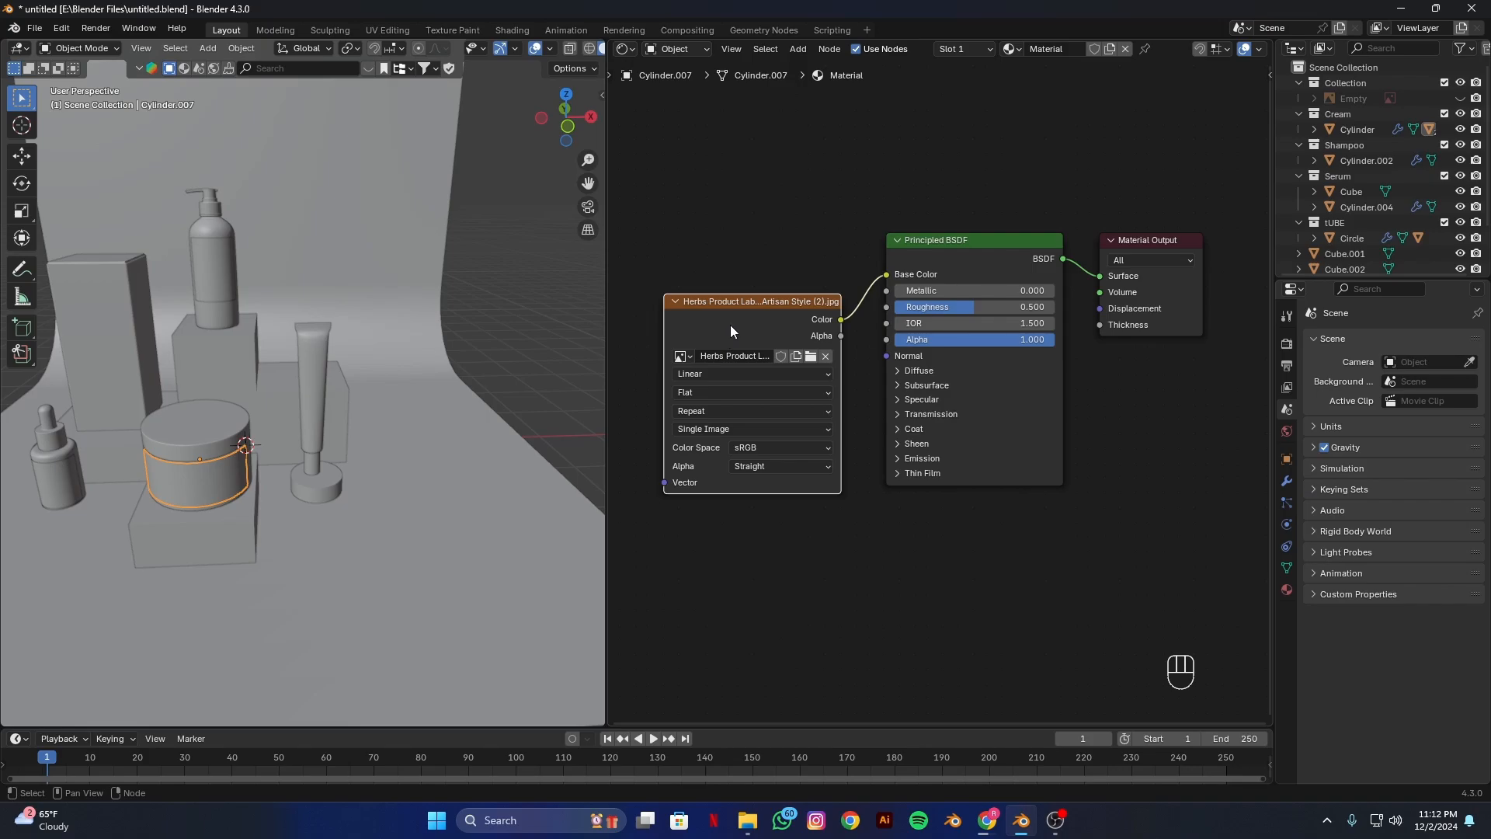
Add Texture Coordinate and Mapping nodes feeding the Vector input of the cream label's image texture with Node Wrangler.
key(ctrl)
key(ctrl+t)
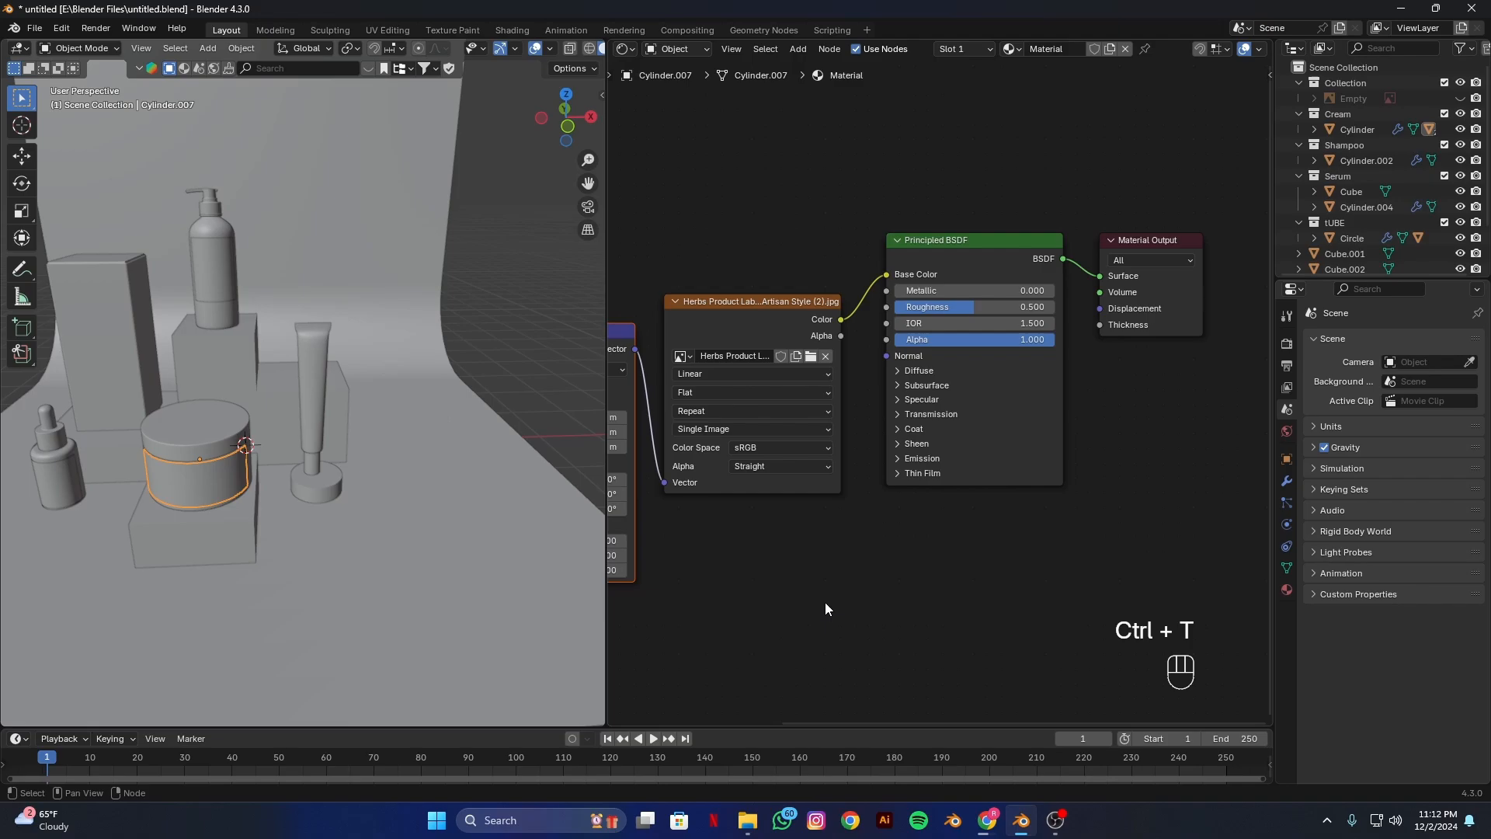
shift+middle_drag(782, 567, 1125, 539)
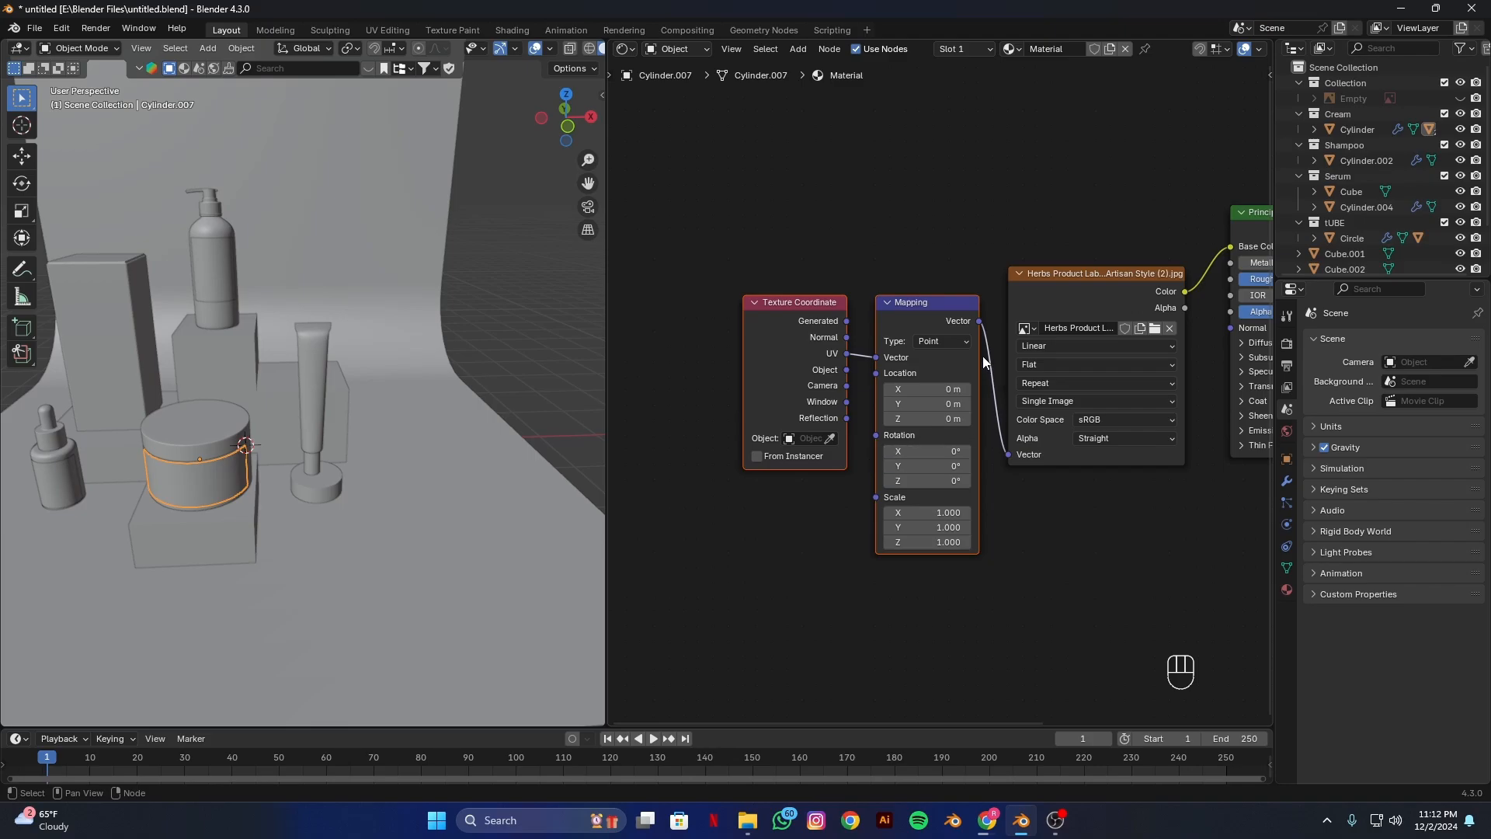
key(shift+a)
alt+shift+middle_drag(932, 533, 749, 551)
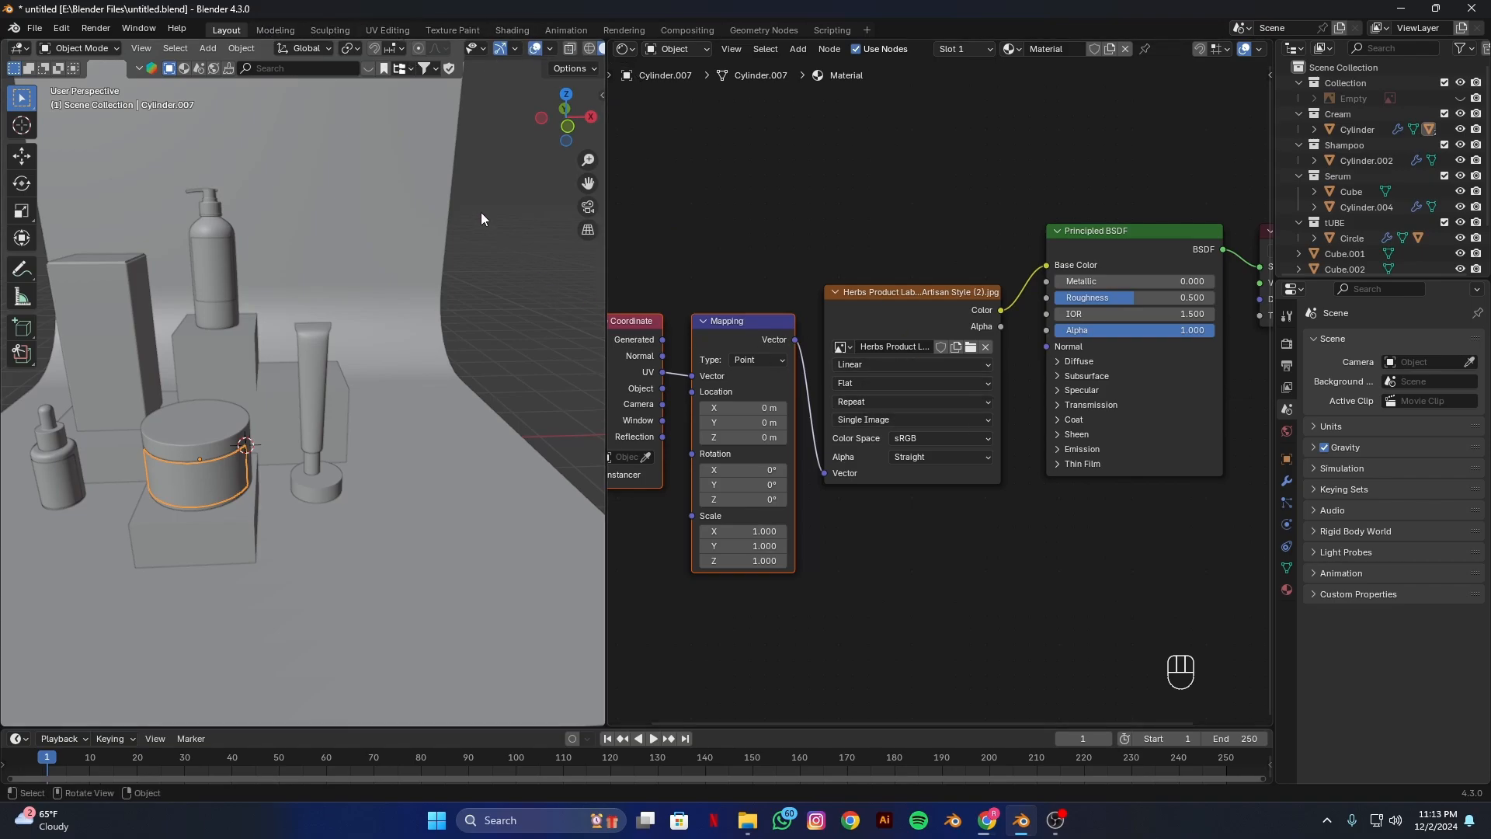
Look at the cream jar label in the UV Editing workspace and return to the Layout workspace.
click(393, 29)
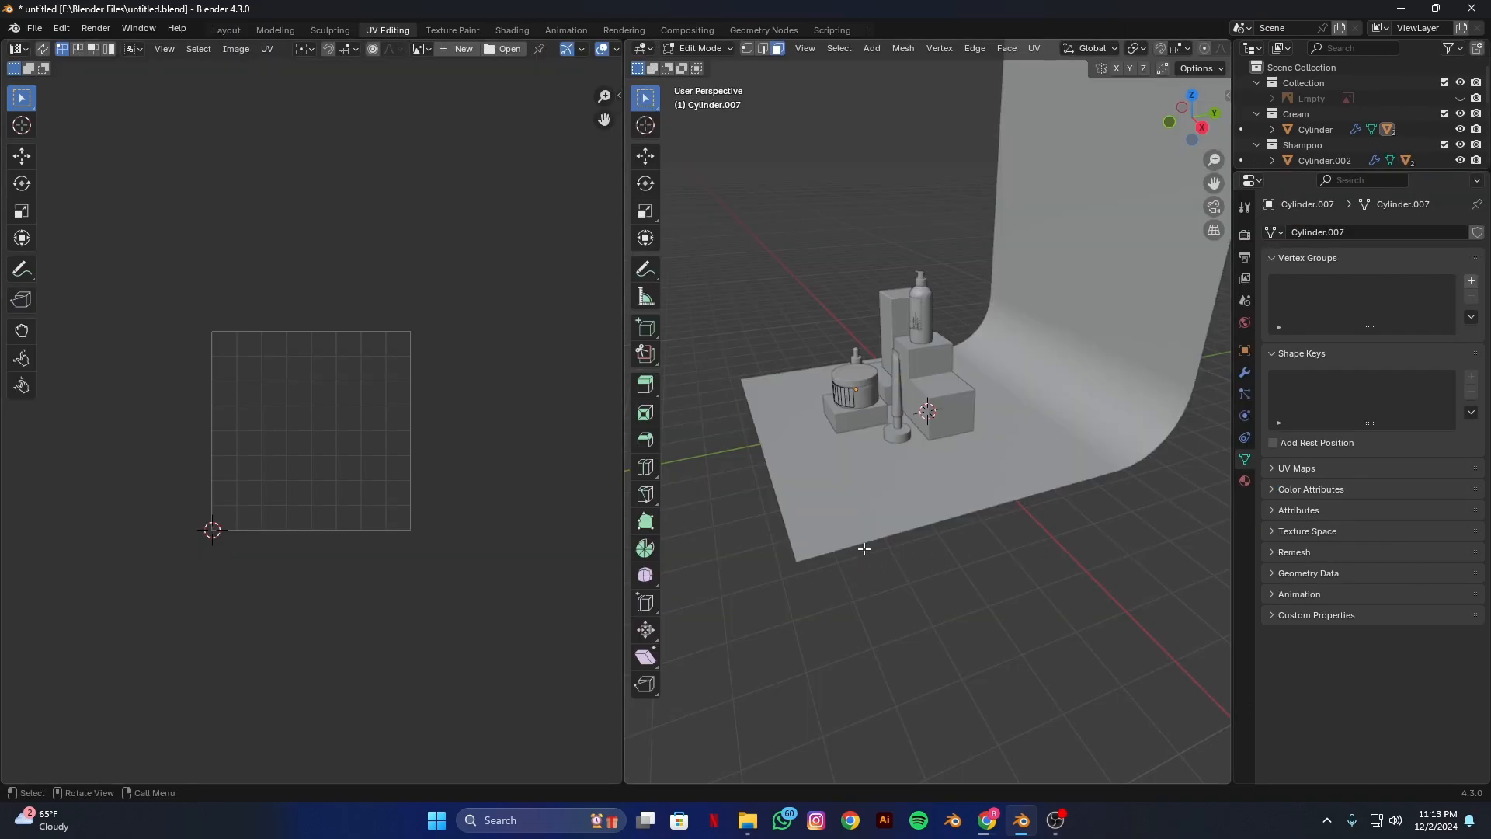
scroll(848, 541, up, 3)
scroll(848, 541, down, 2)
scroll(848, 541, up, 1)
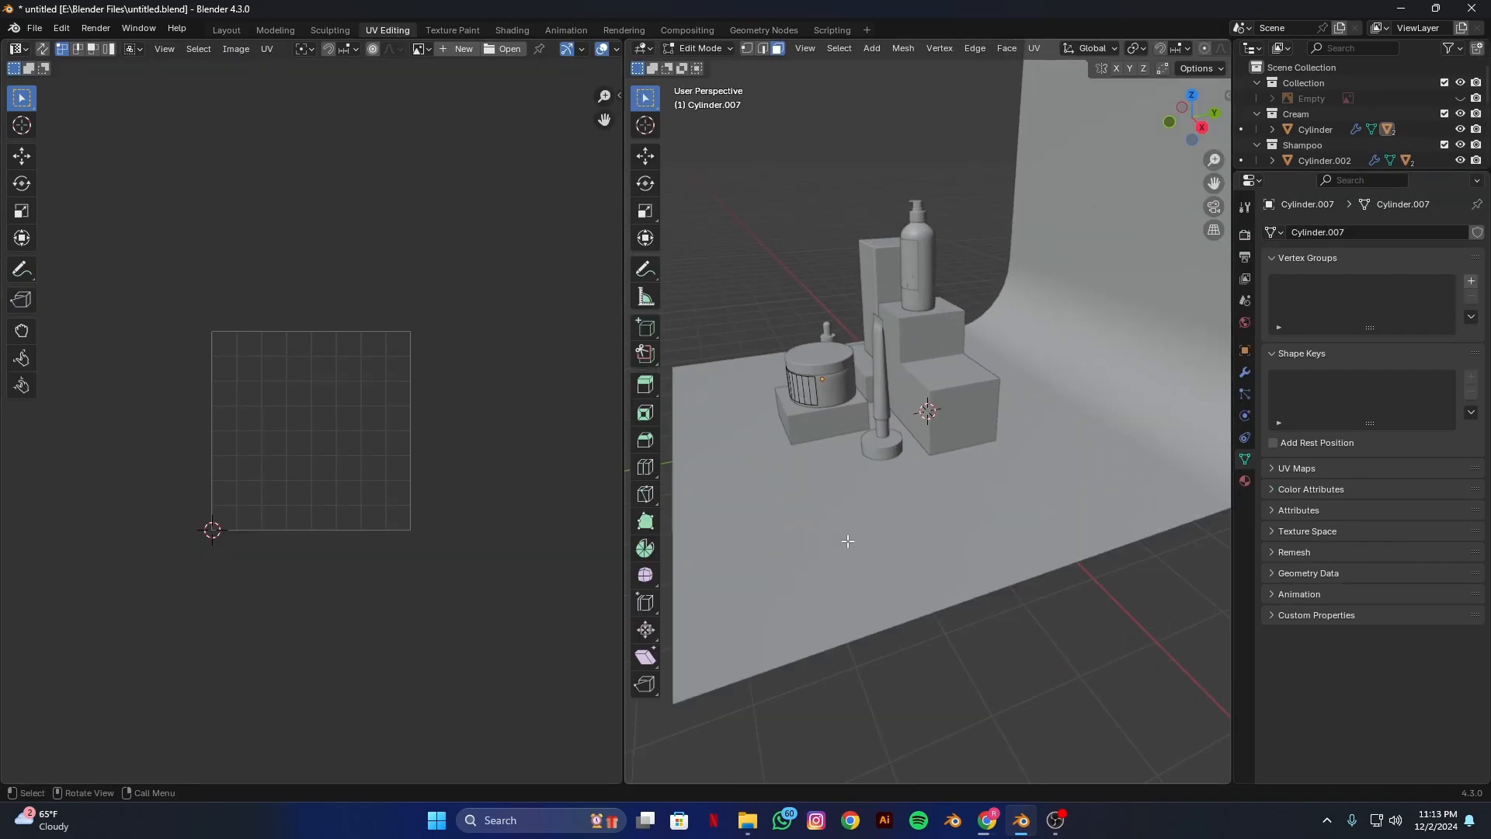
scroll(848, 541, up, 1)
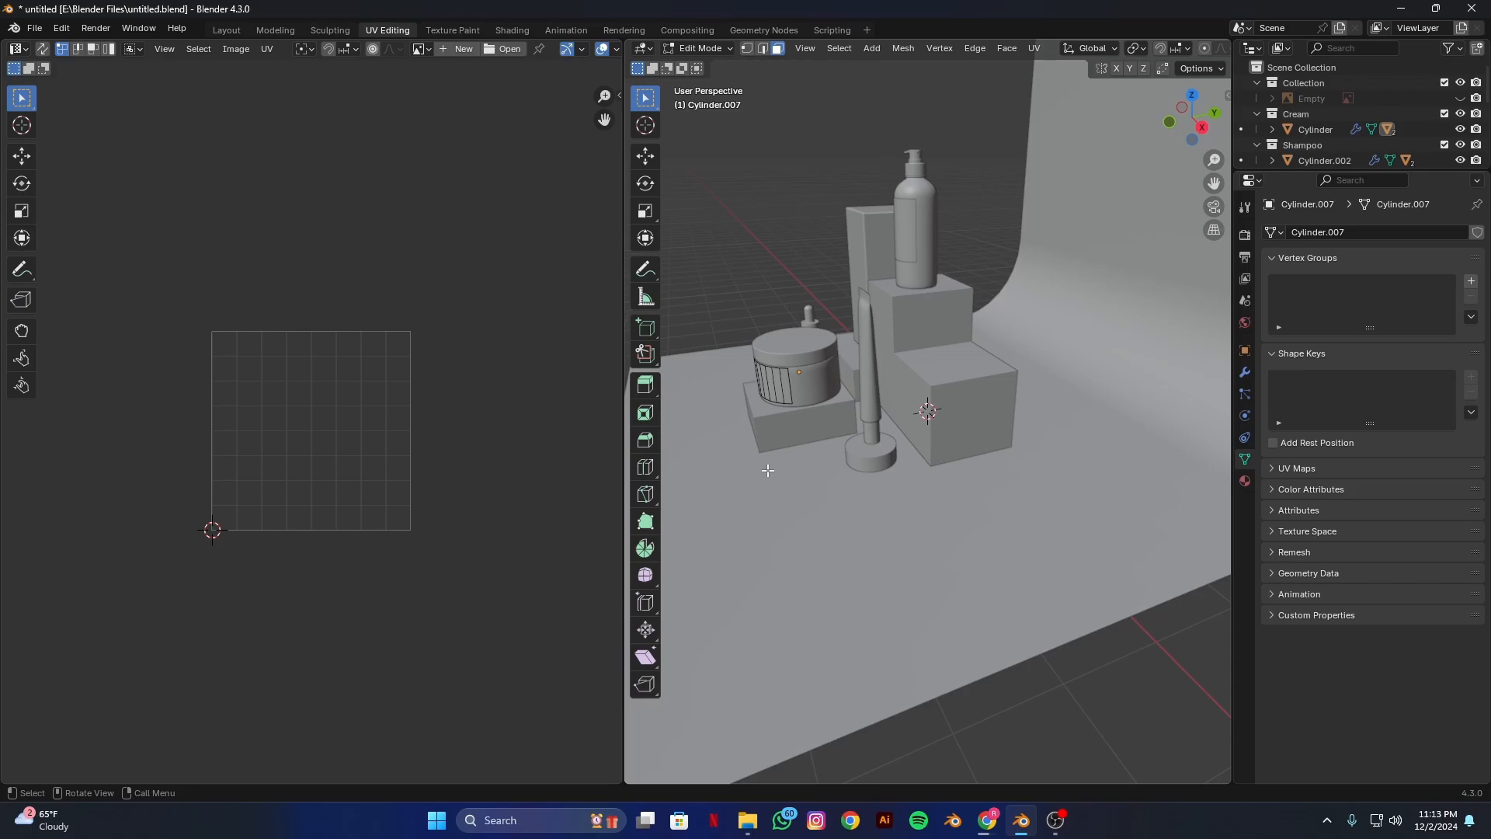
click(221, 31)
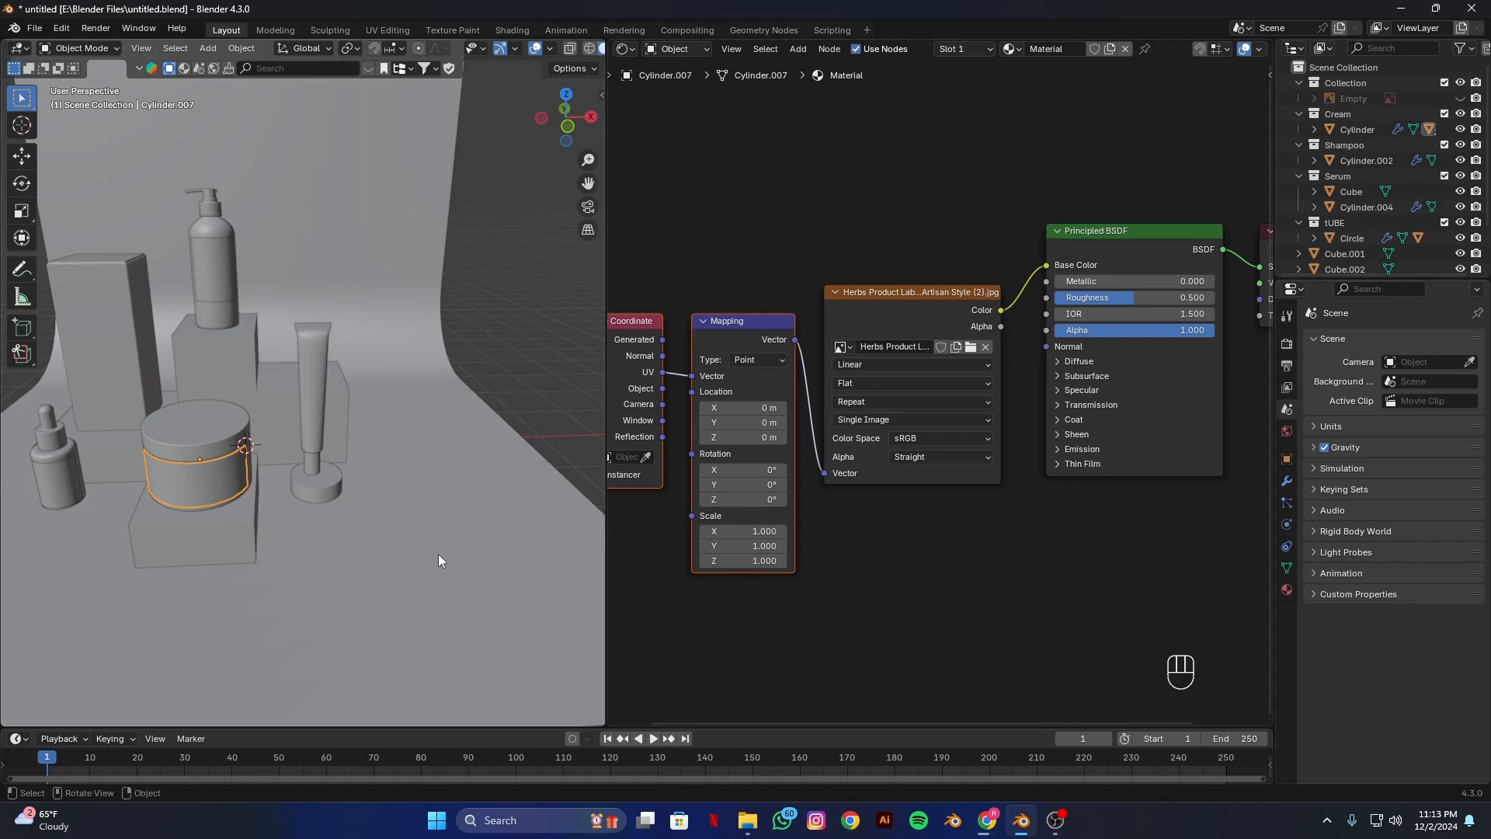
Rename the cream jar label's material as "c label".
click(59, 482)
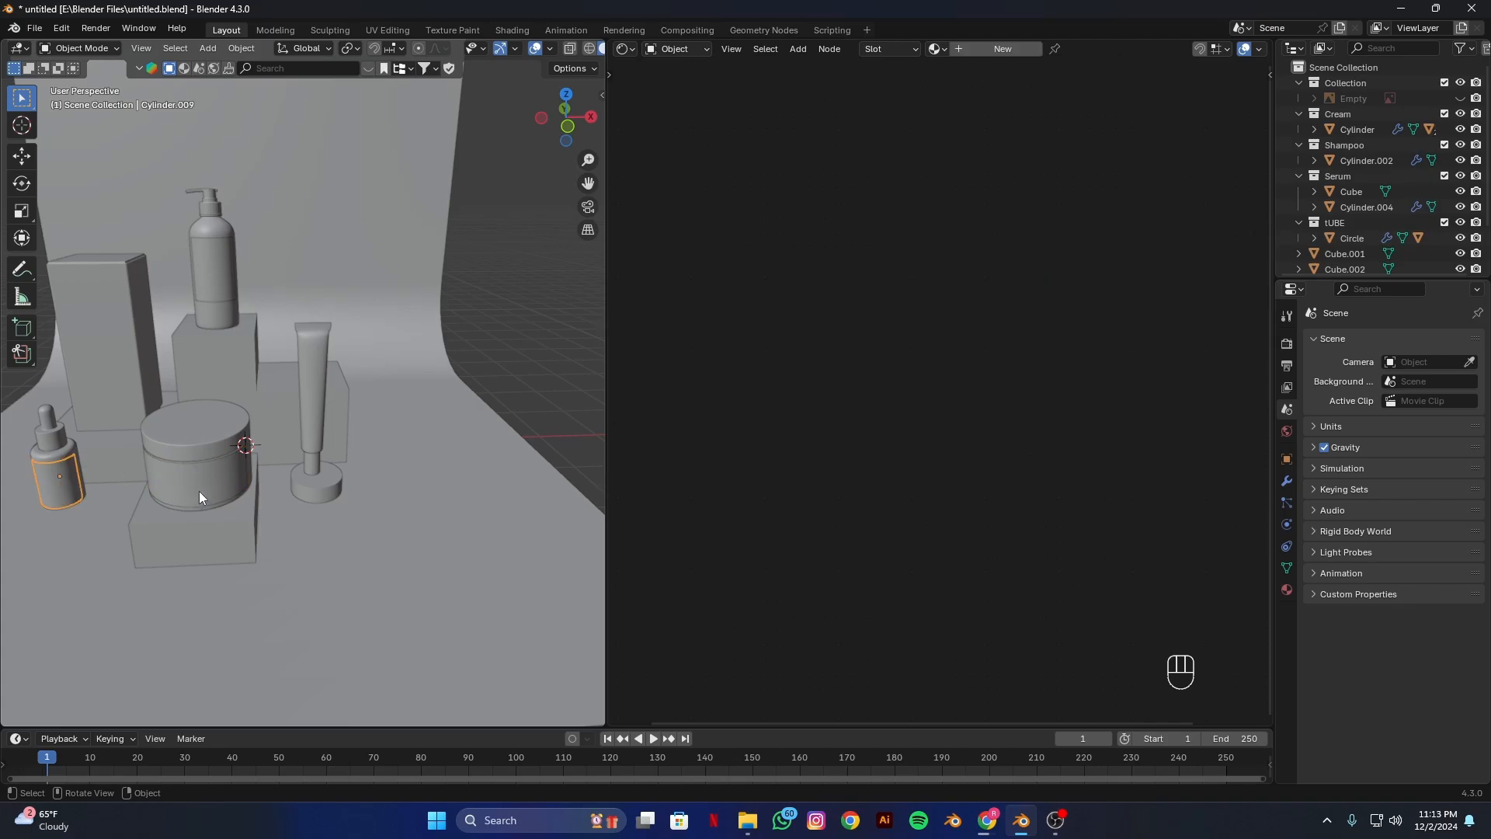
key(ctrl+z)
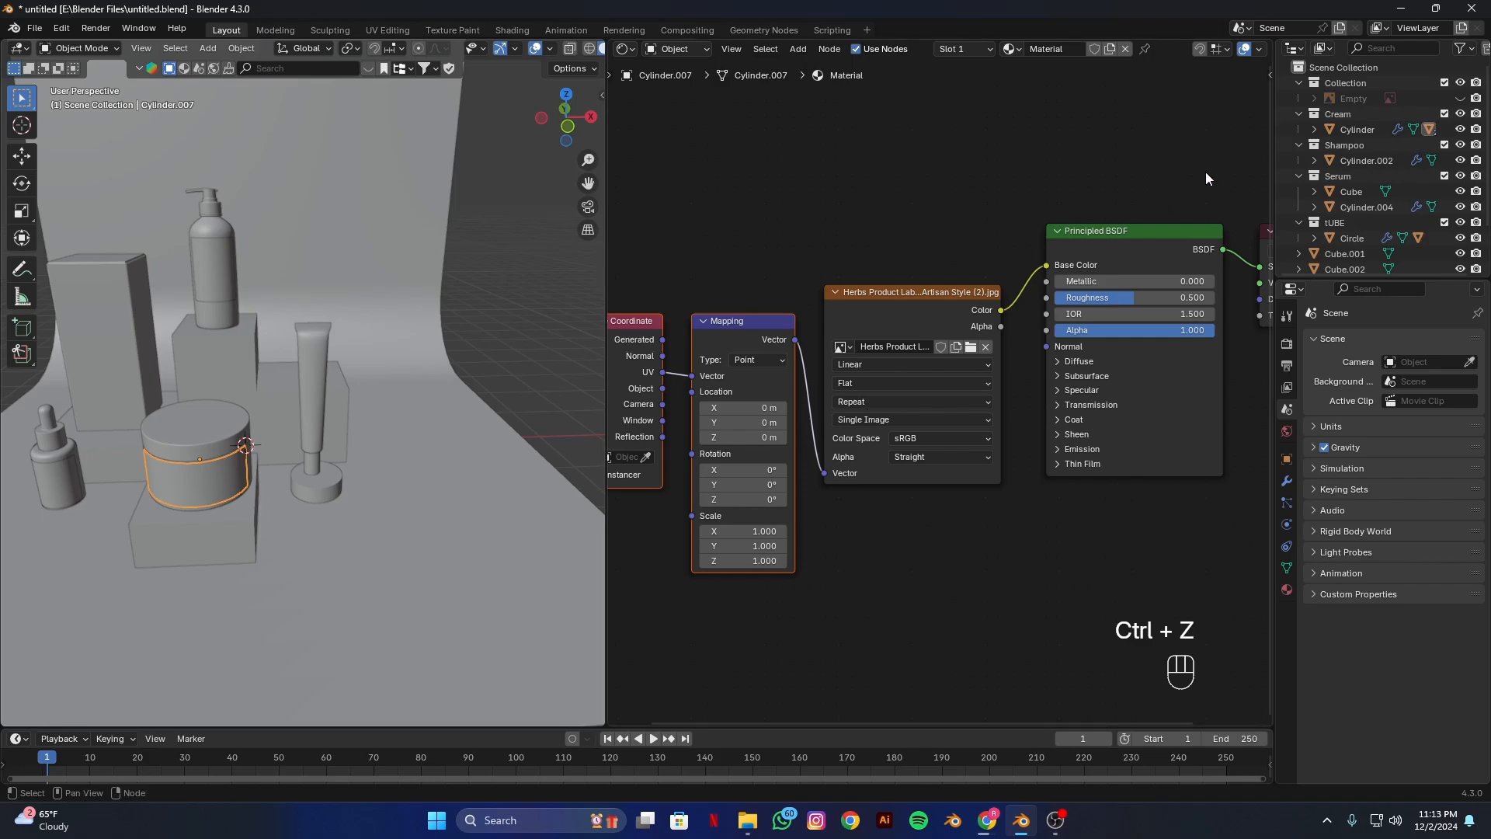
click(1066, 51)
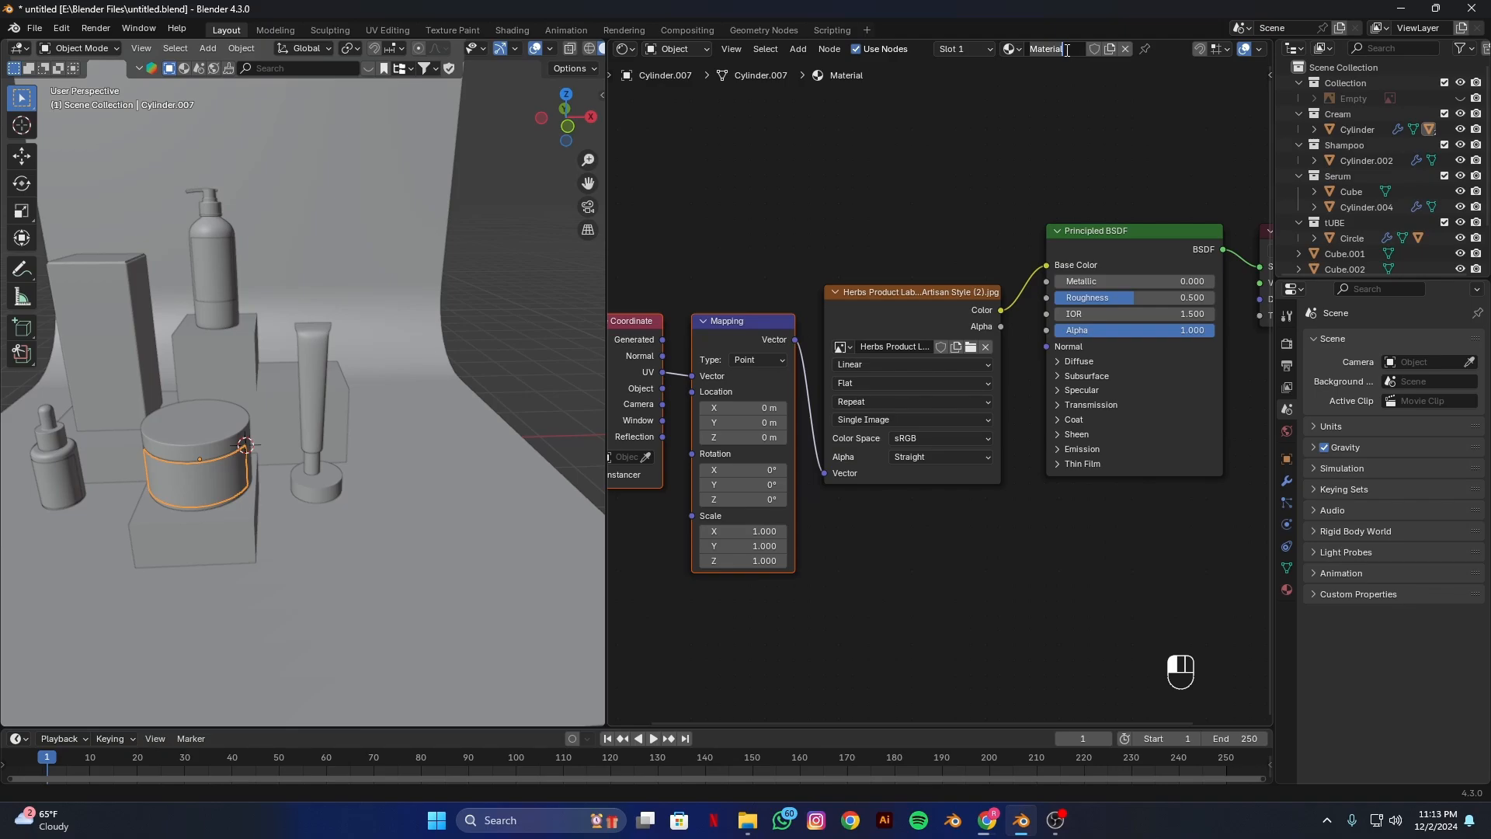
key(BackSpace)
text(c label)
key(Return)
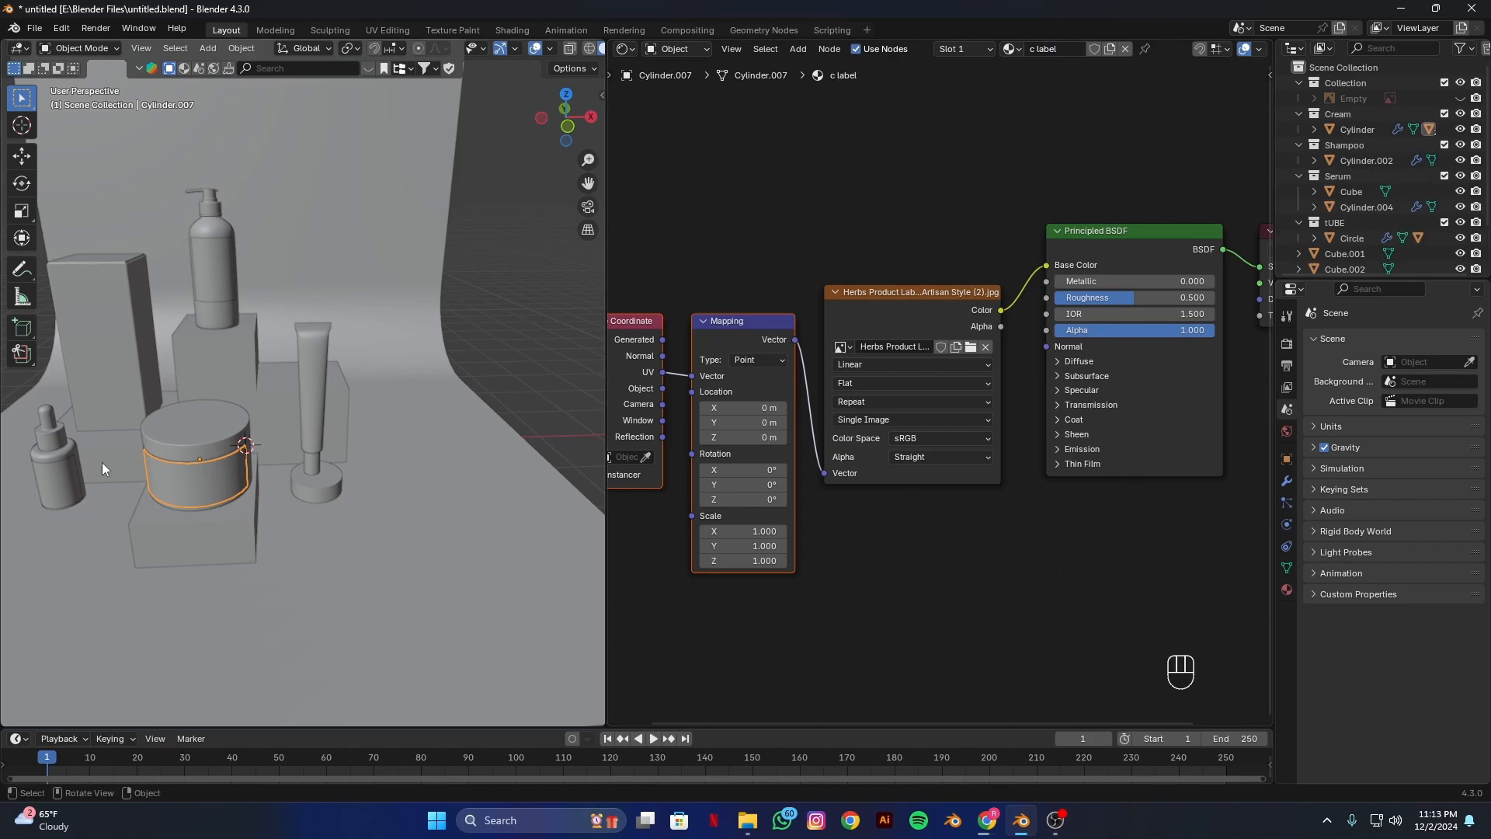
Create a new material for the serum bottle's label and name it "s label".
click(49, 477)
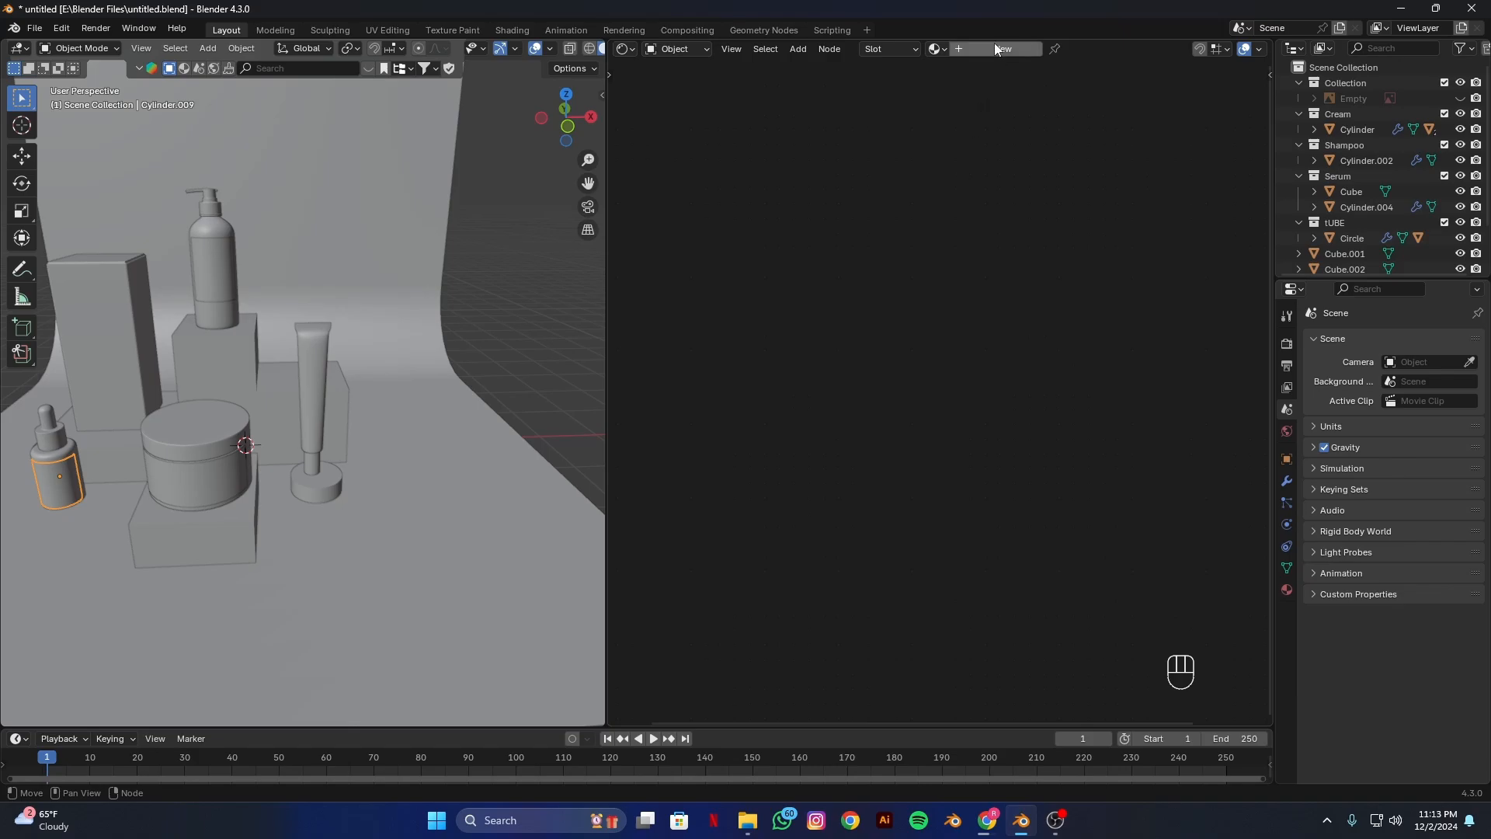
click(996, 48)
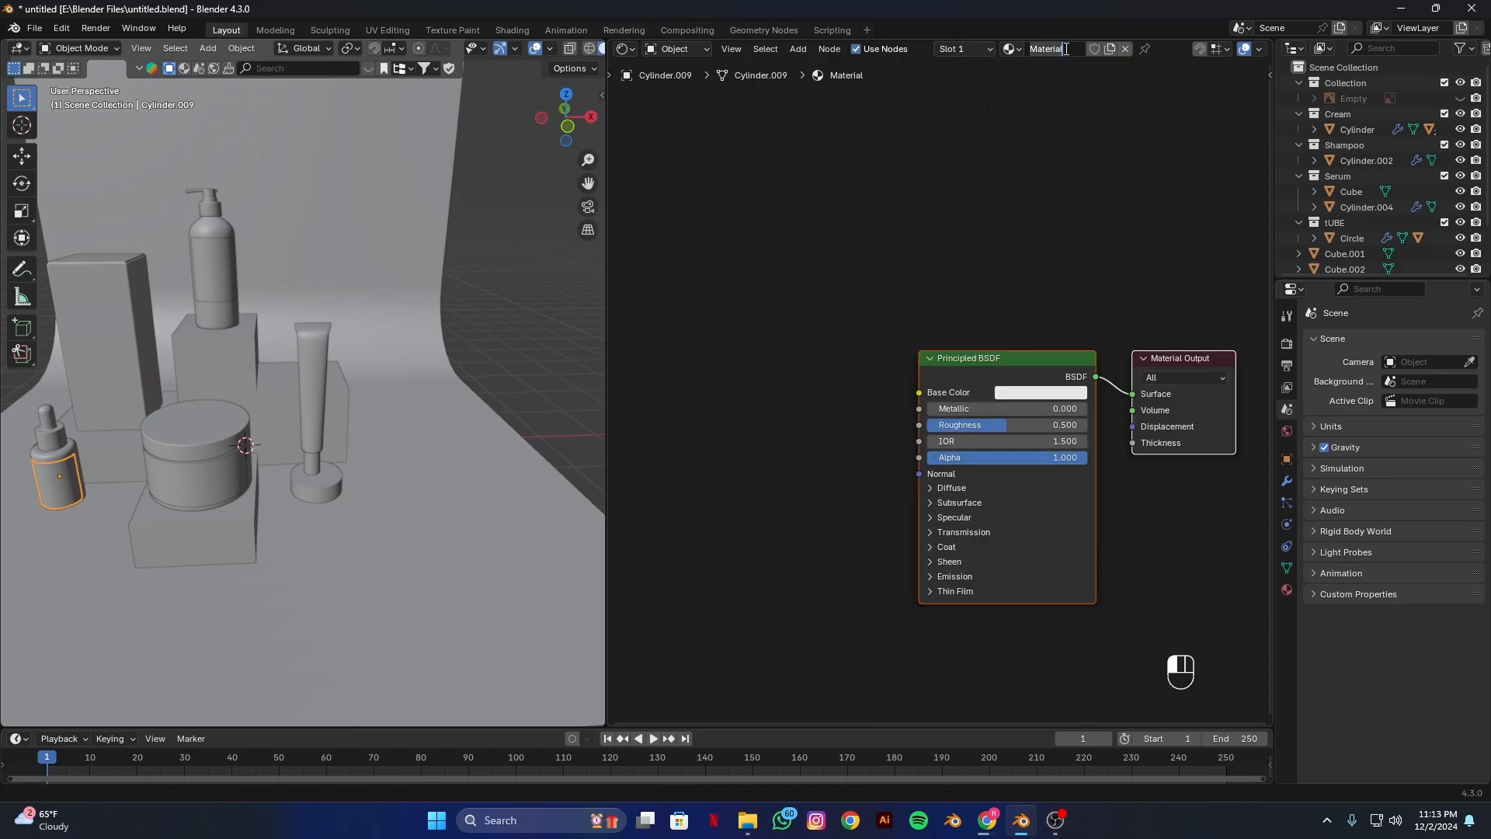
click(1066, 48)
text(s label)
key(Return)
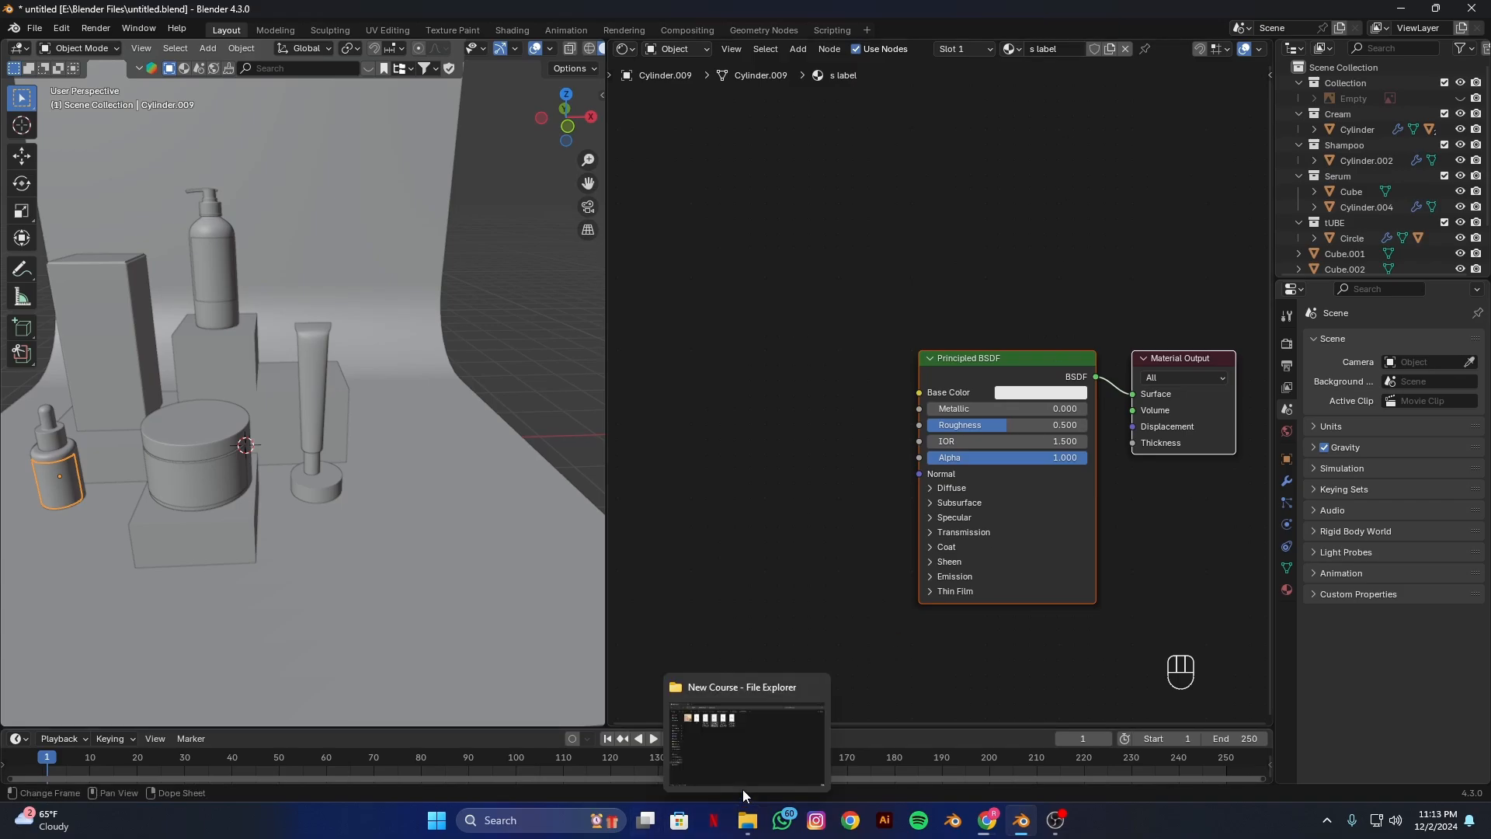
Feed the Serum label image, Herbs Product Label (8), from the New Course folder into Base Color, with Texture Coordinate and Mapping nodes driving it.
click(747, 820)
drag(506, 170, 646, 412)
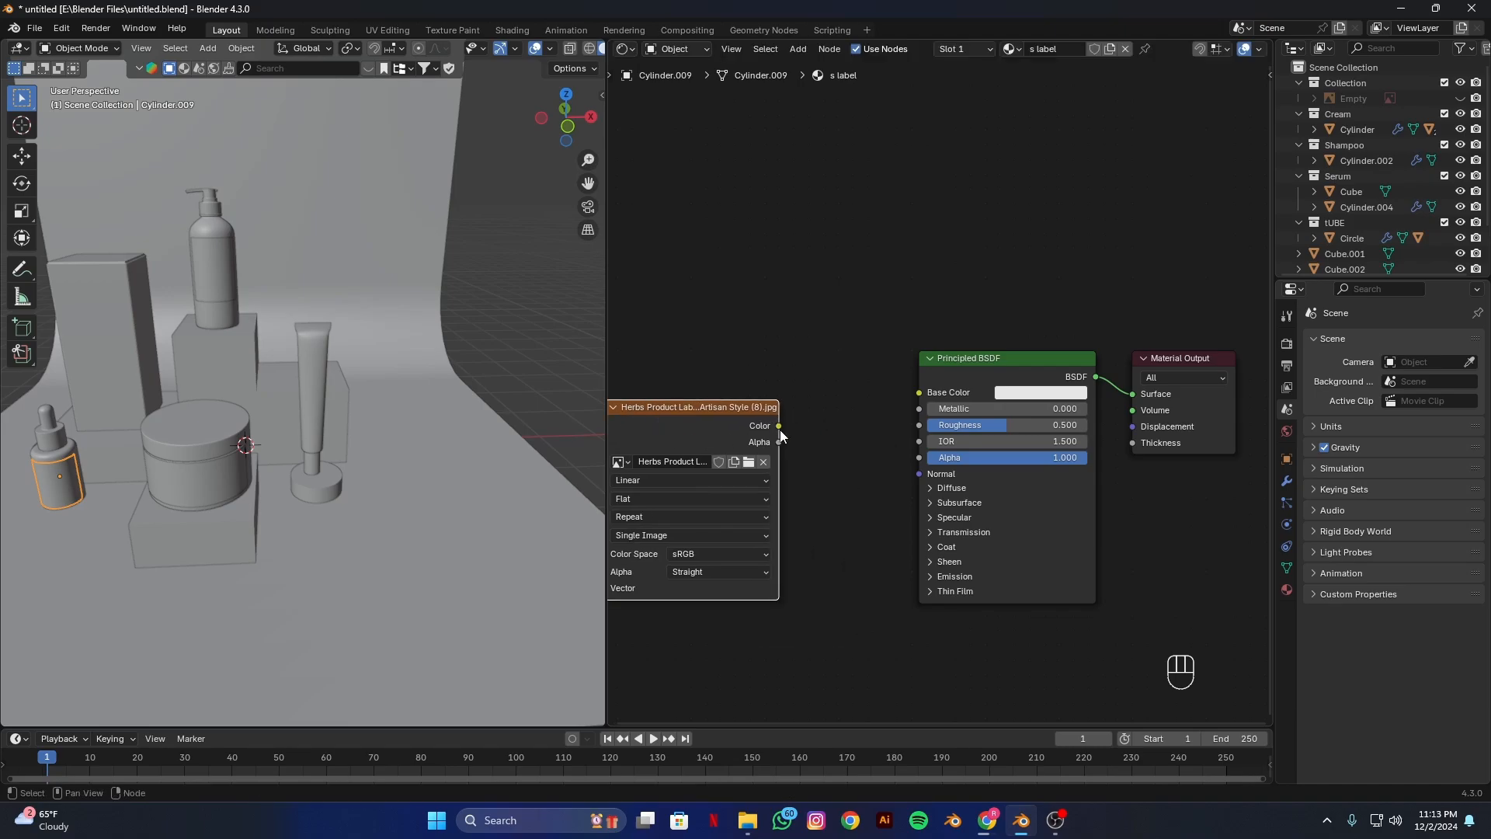
drag(778, 425, 919, 392)
drag(717, 428, 823, 425)
key(ctrl+t)
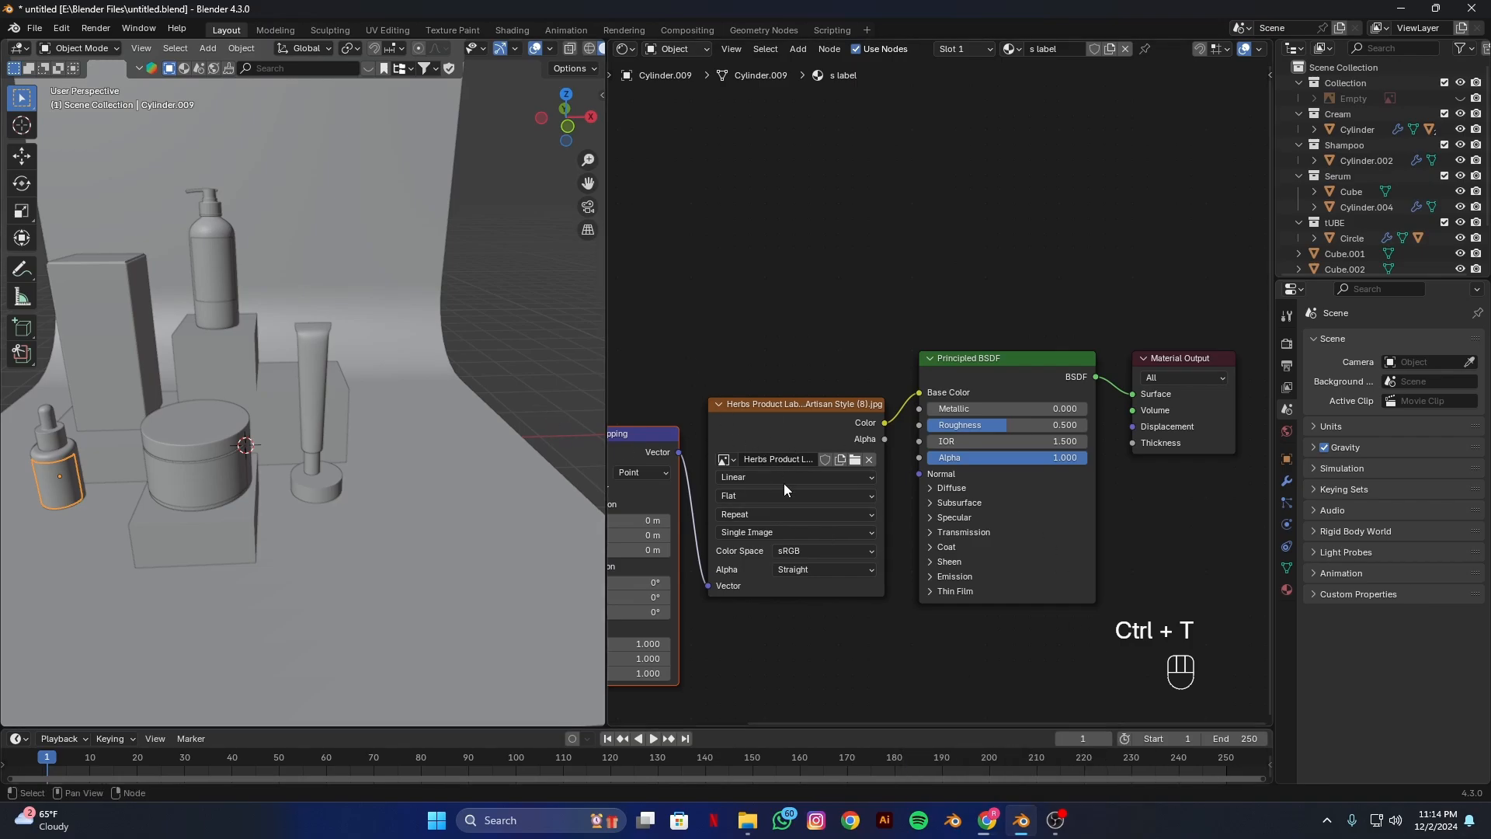
Create a new material for the shampoo bottle's label and name it "sh label.001".
click(214, 272)
click(980, 51)
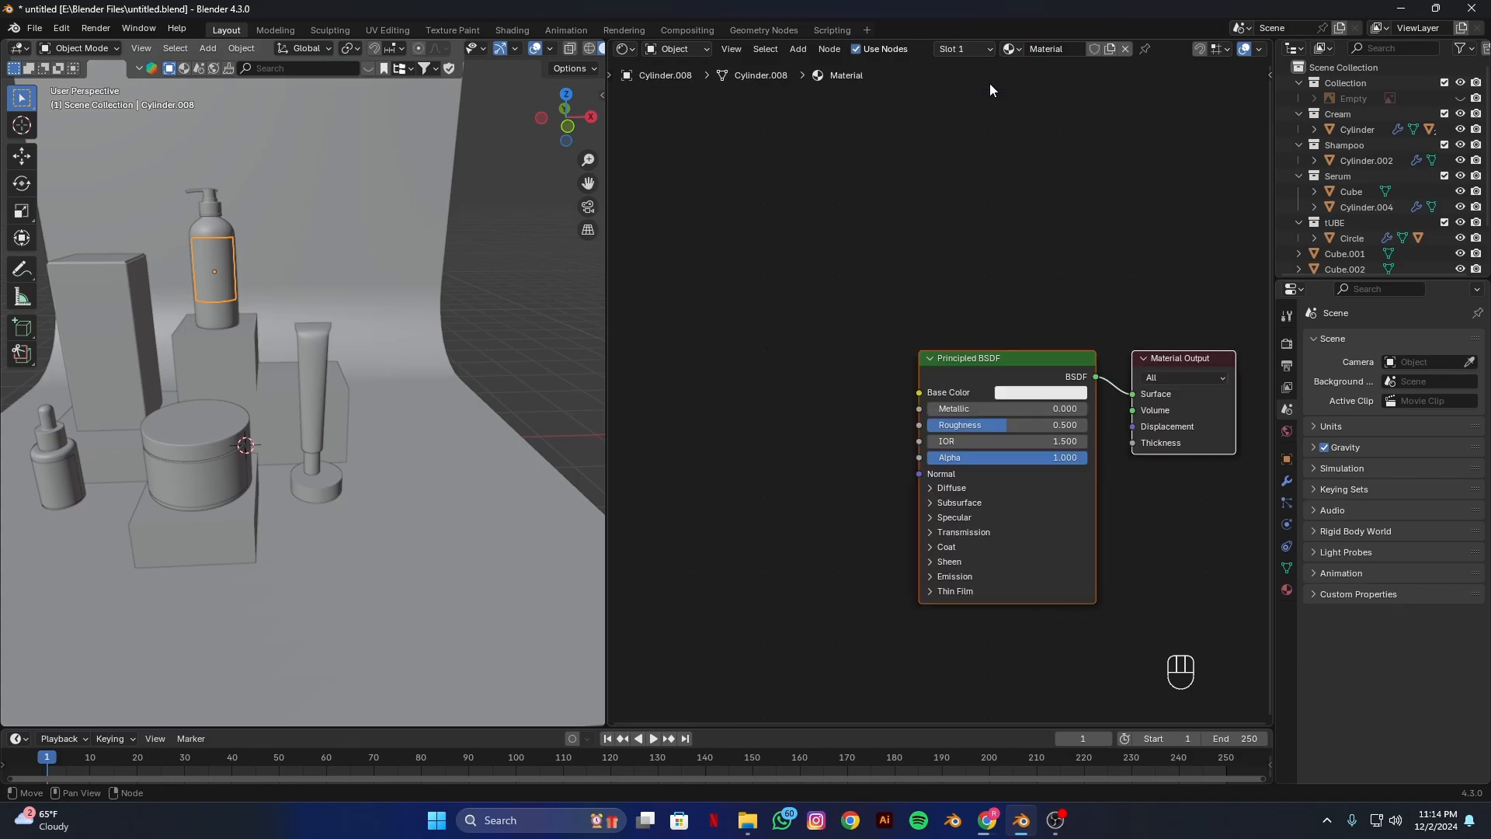
click(1048, 50)
text(s)
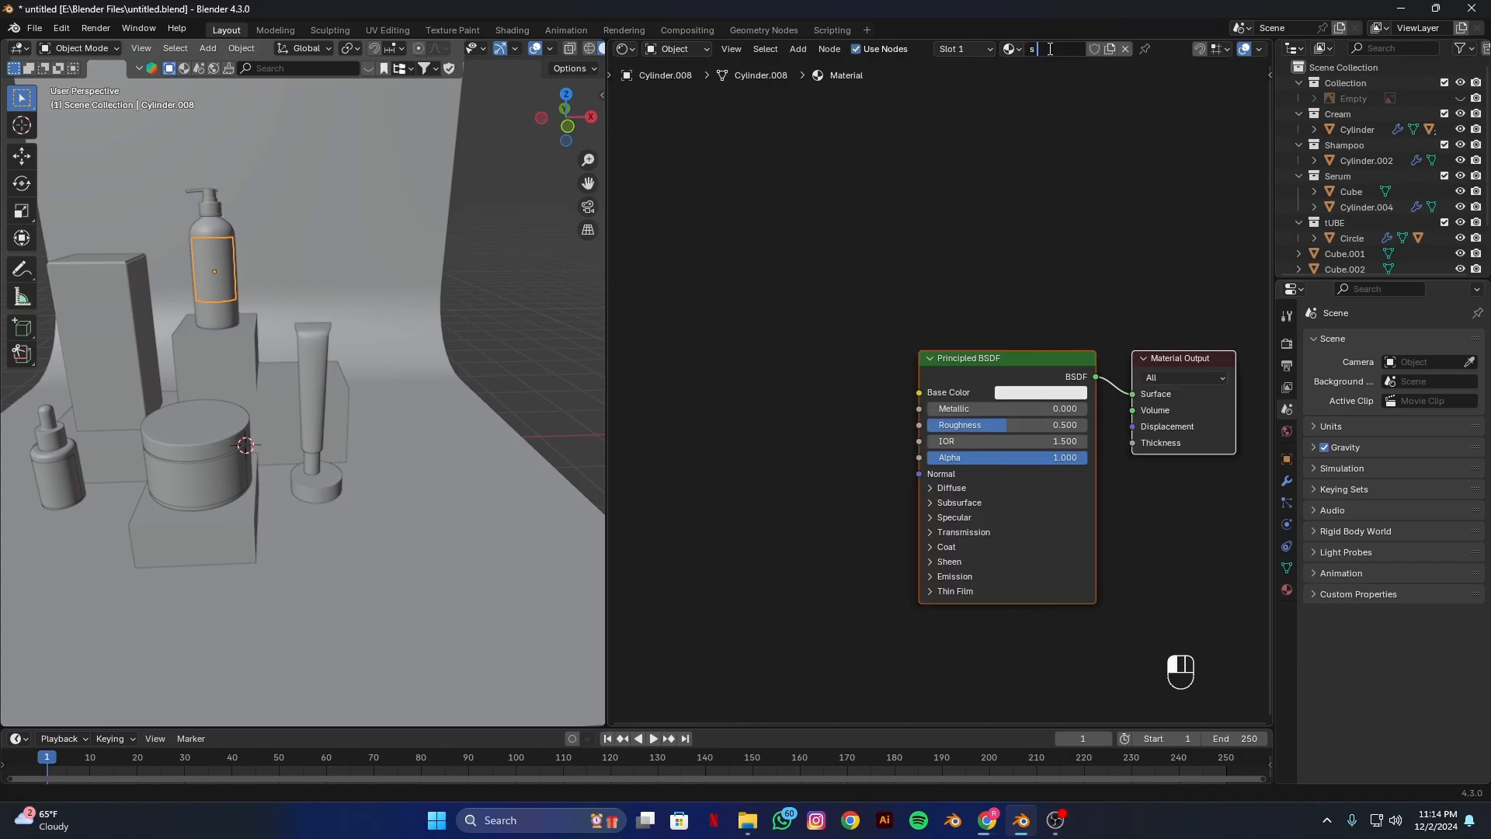
text( label)
key(Return)
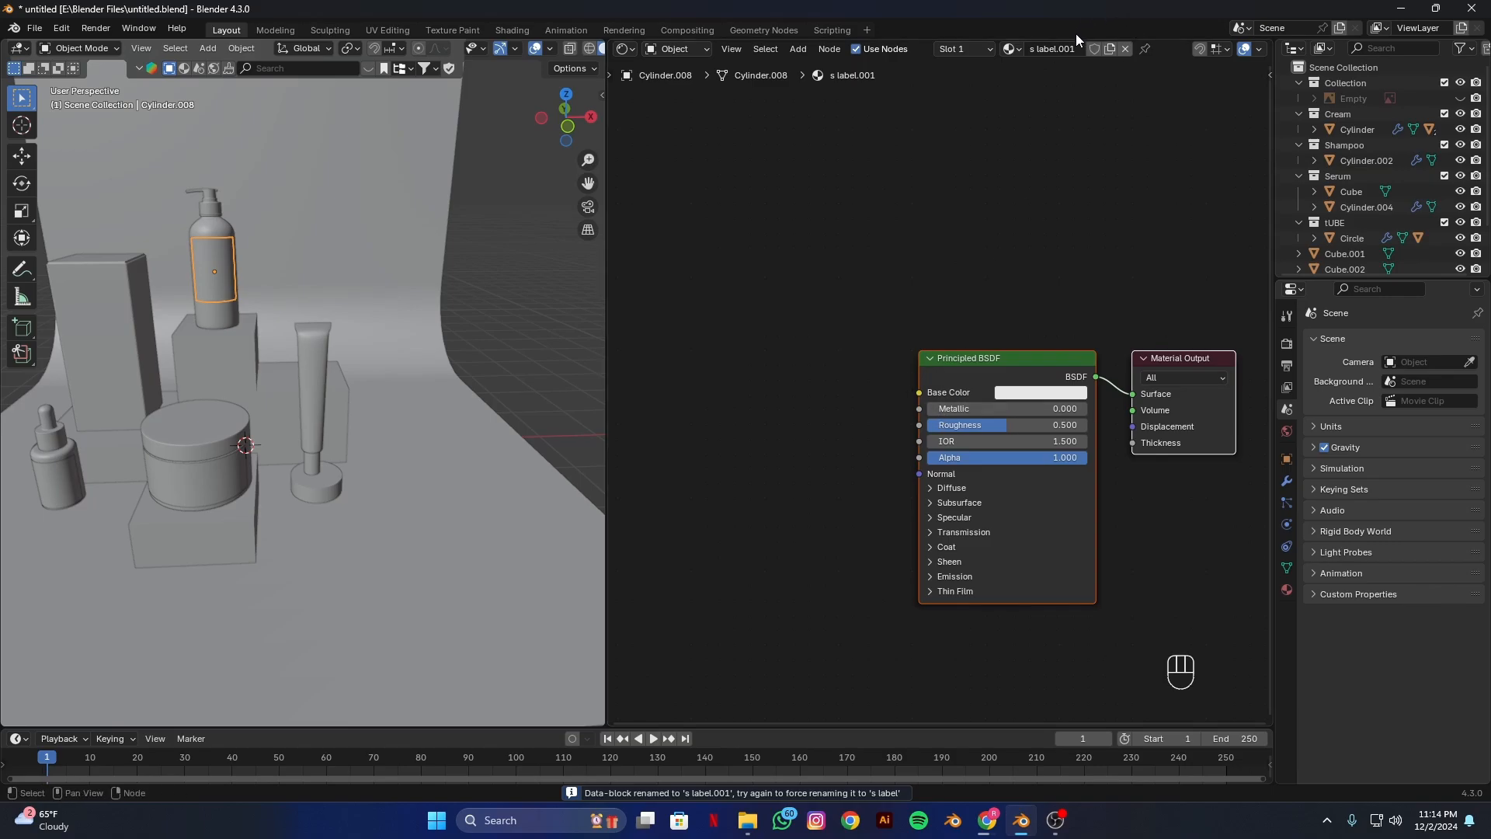
click(1040, 49)
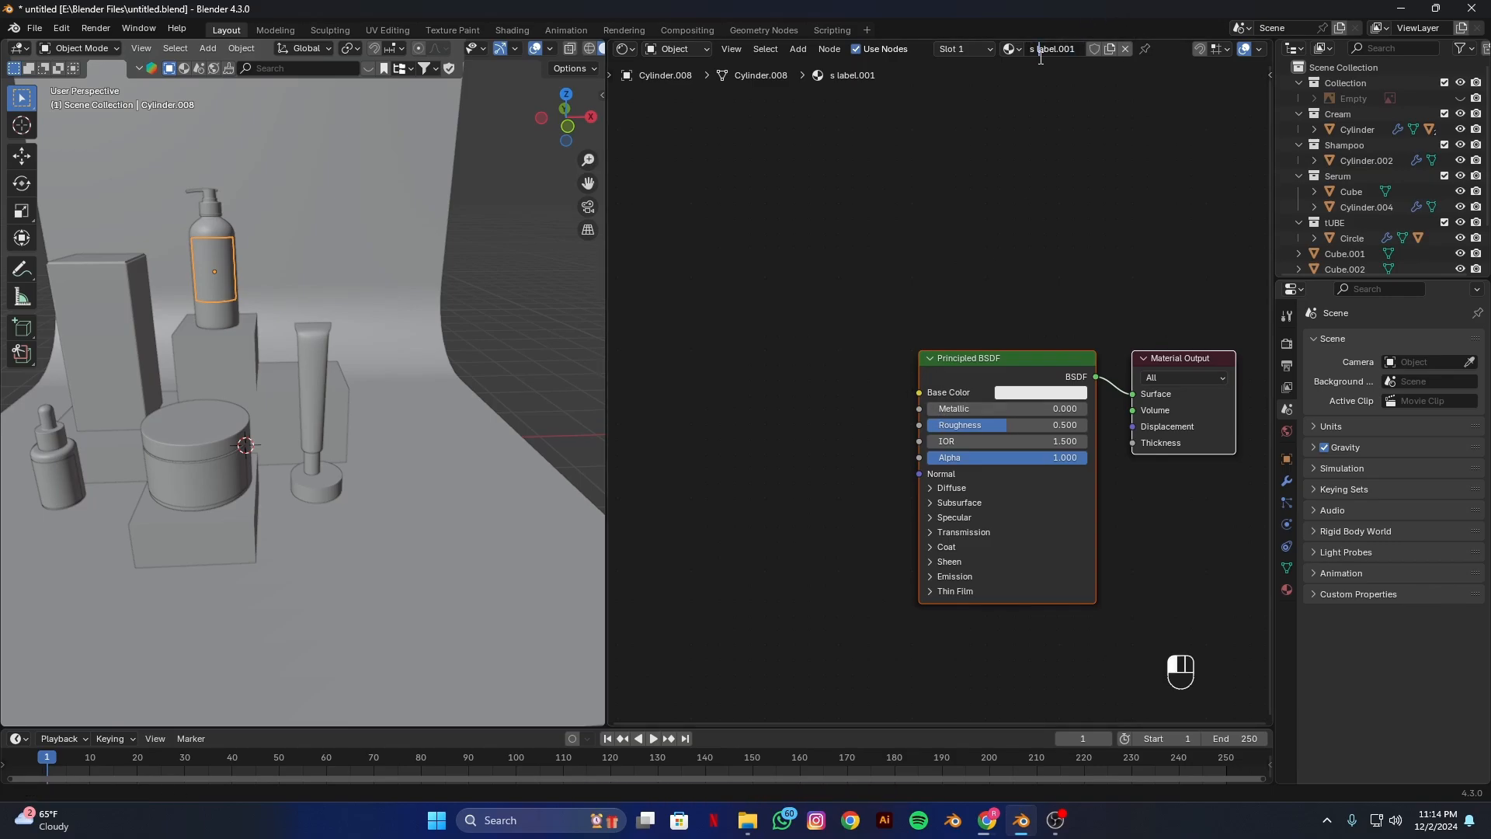
key(Left)
text(h)
key(Return)
Feed the Shampoo label image from the New Course folder into Base Color, with Texture Coordinate and Mapping nodes driving it.
click(749, 820)
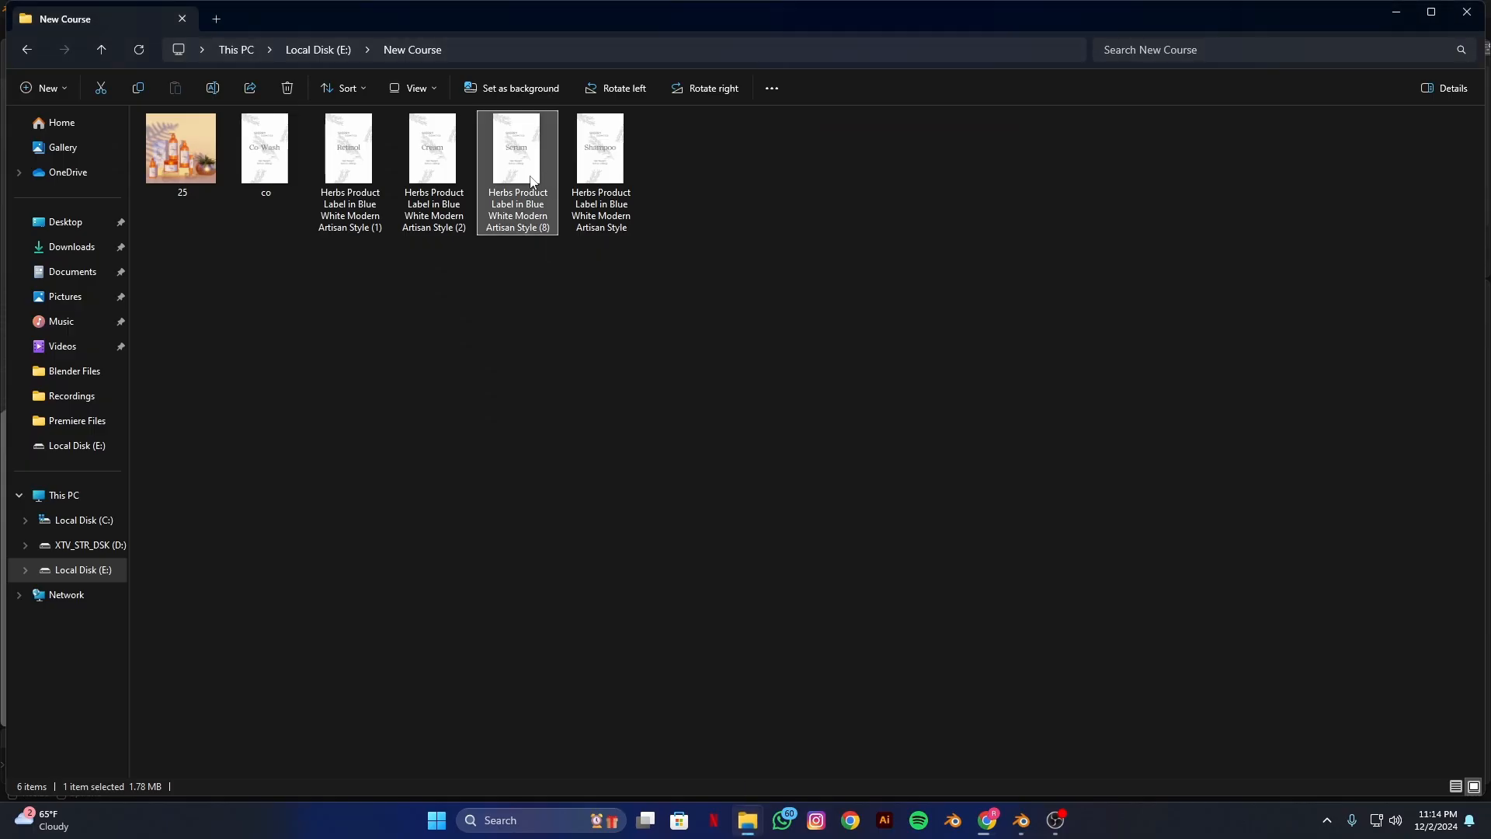
drag(592, 185, 696, 398)
drag(847, 414, 918, 393)
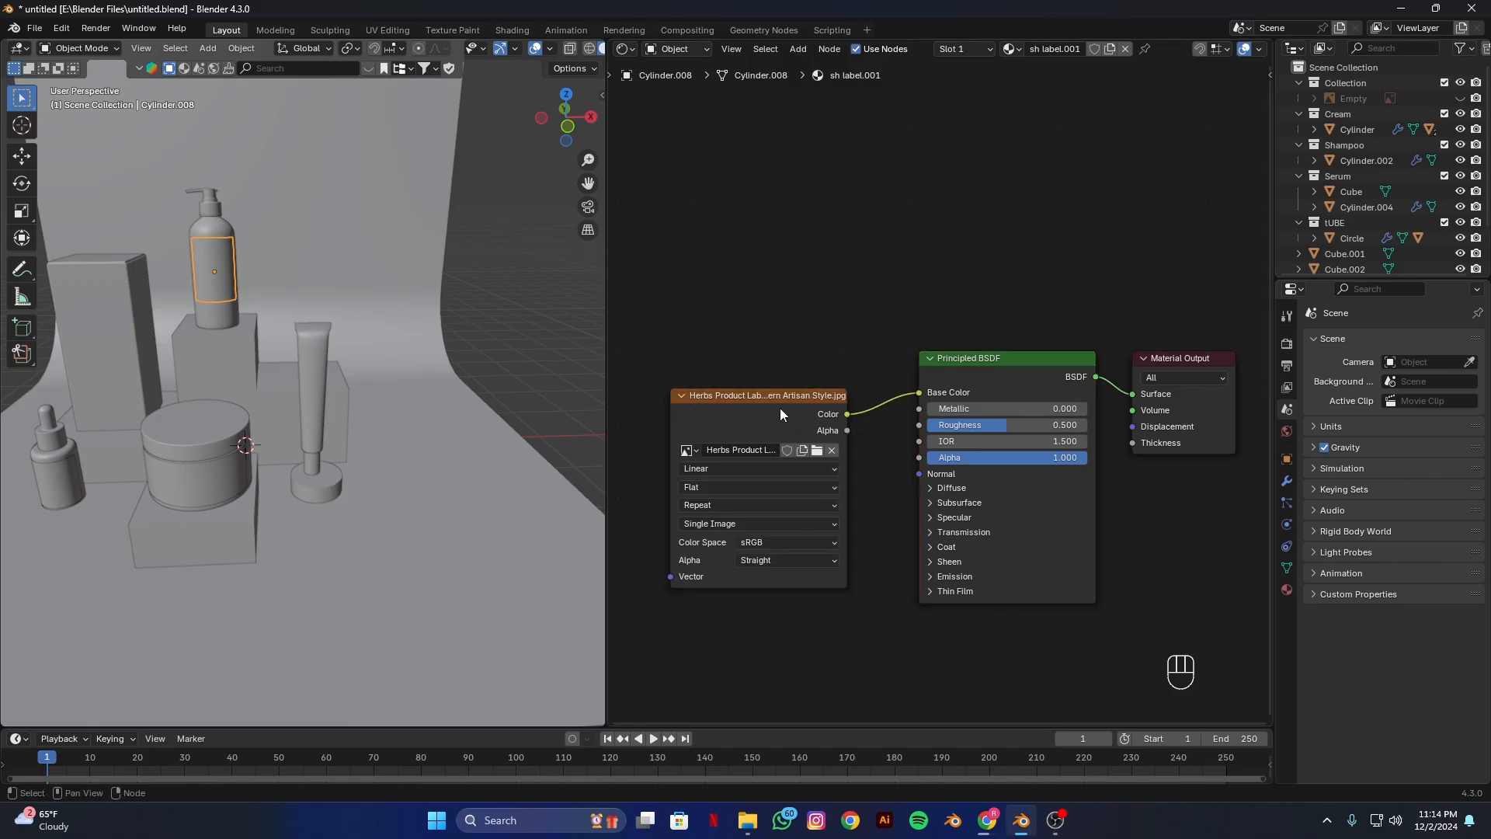
key(ctrl+t)
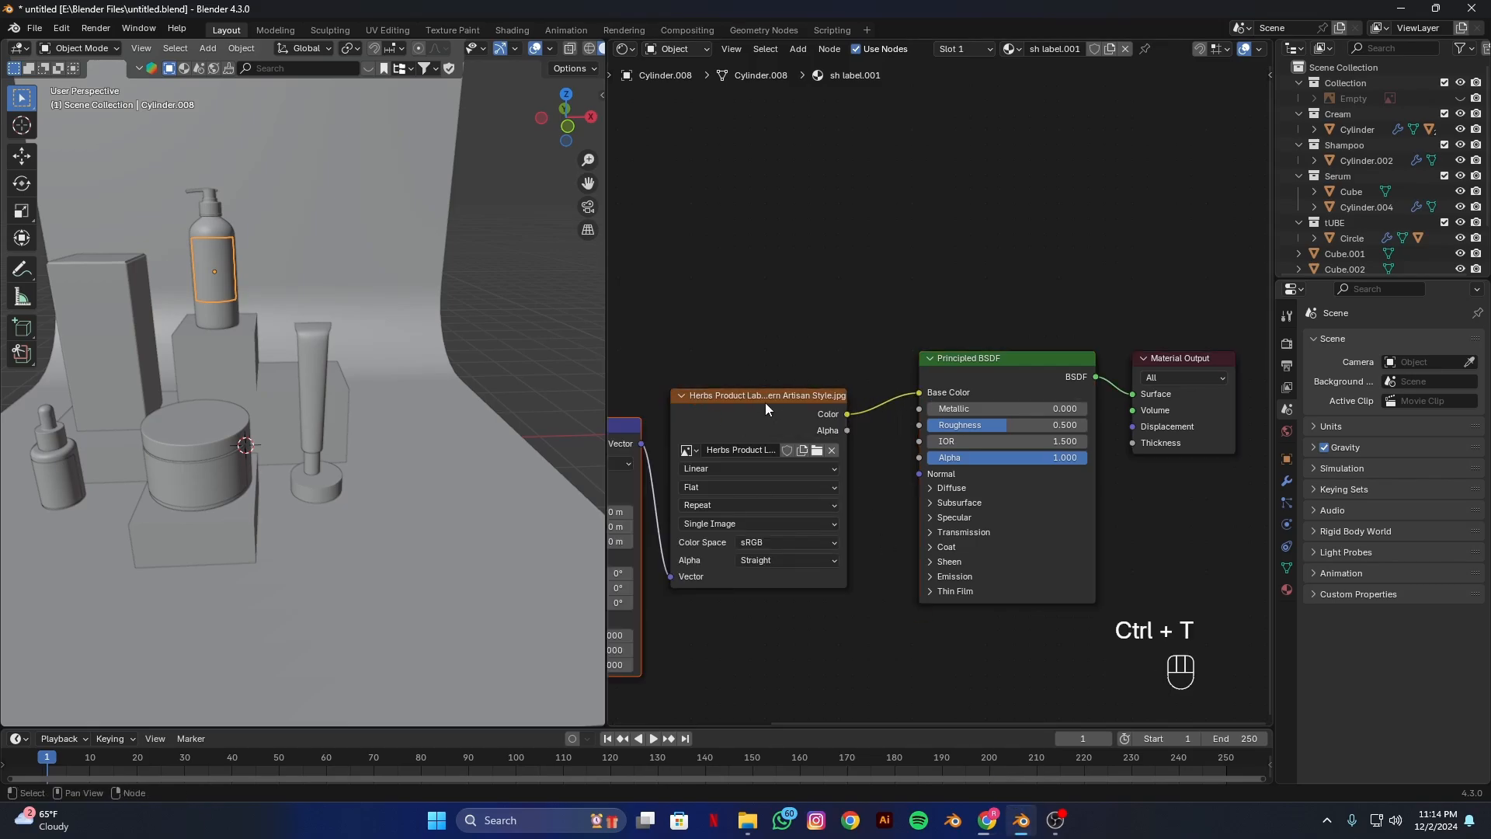
Assign the existing "s label" material to the tall serum box.
click(127, 346)
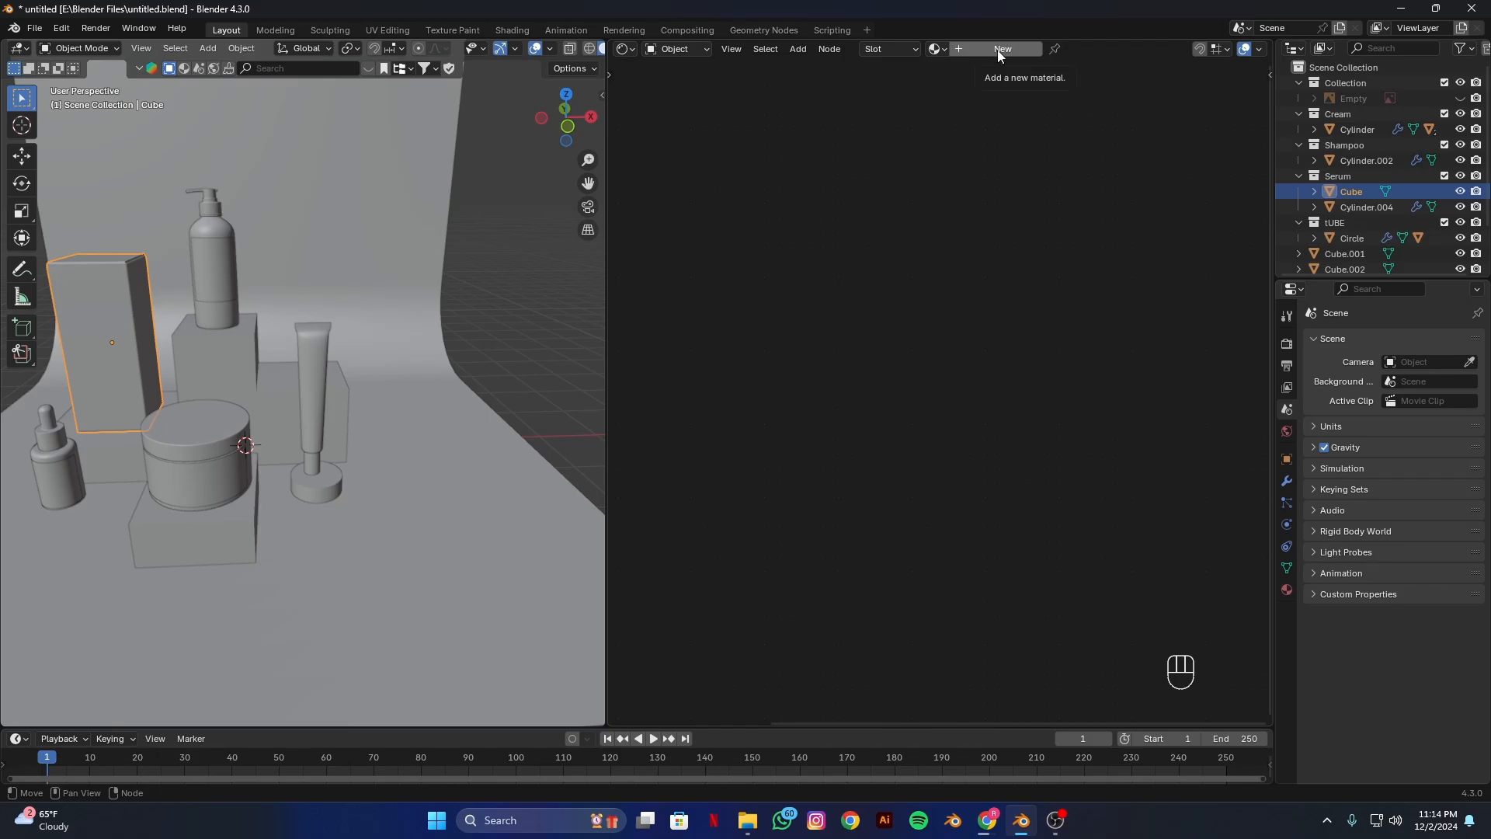
click(938, 49)
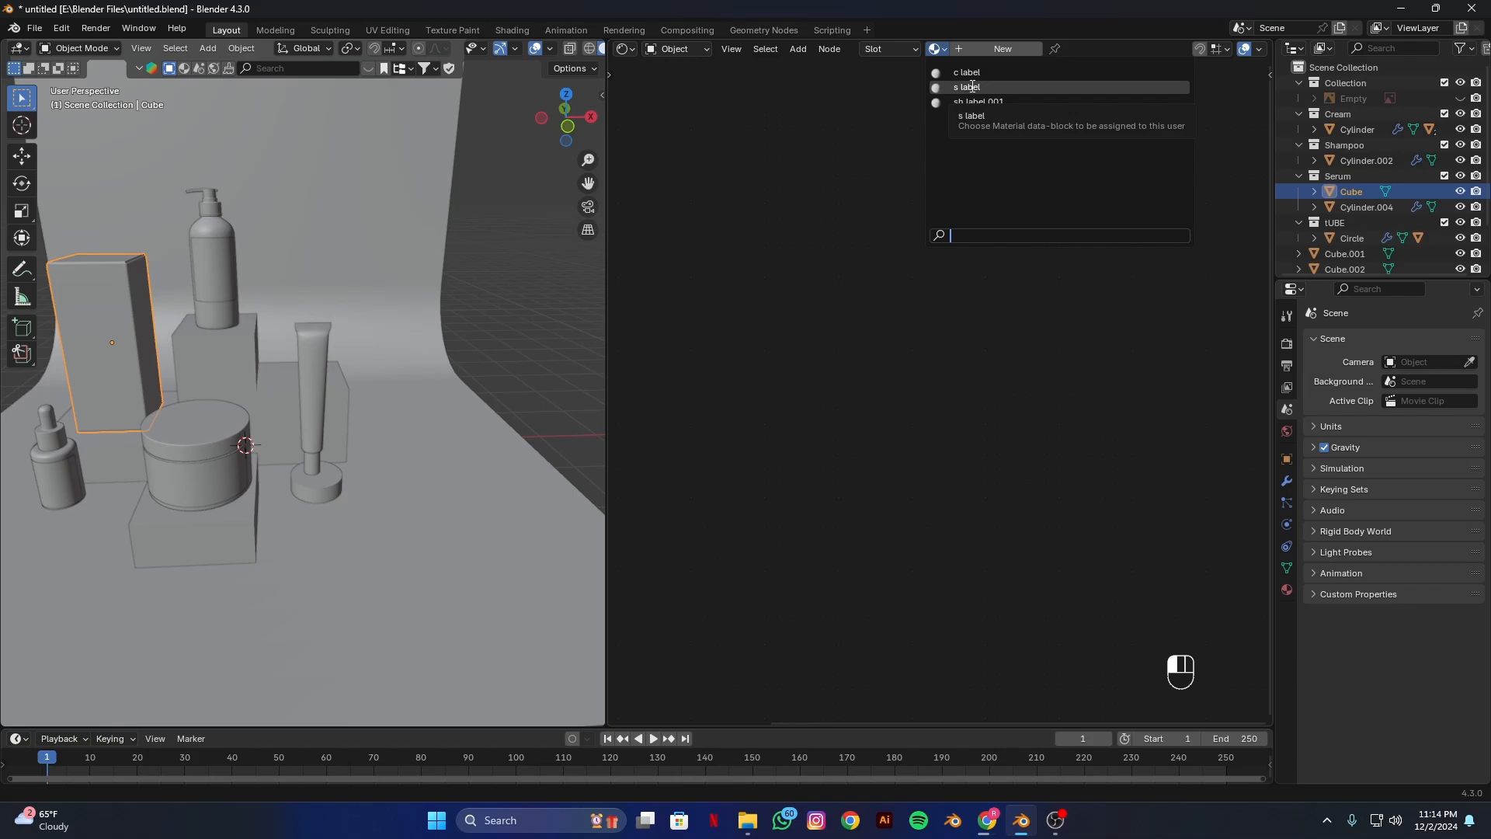
click(972, 87)
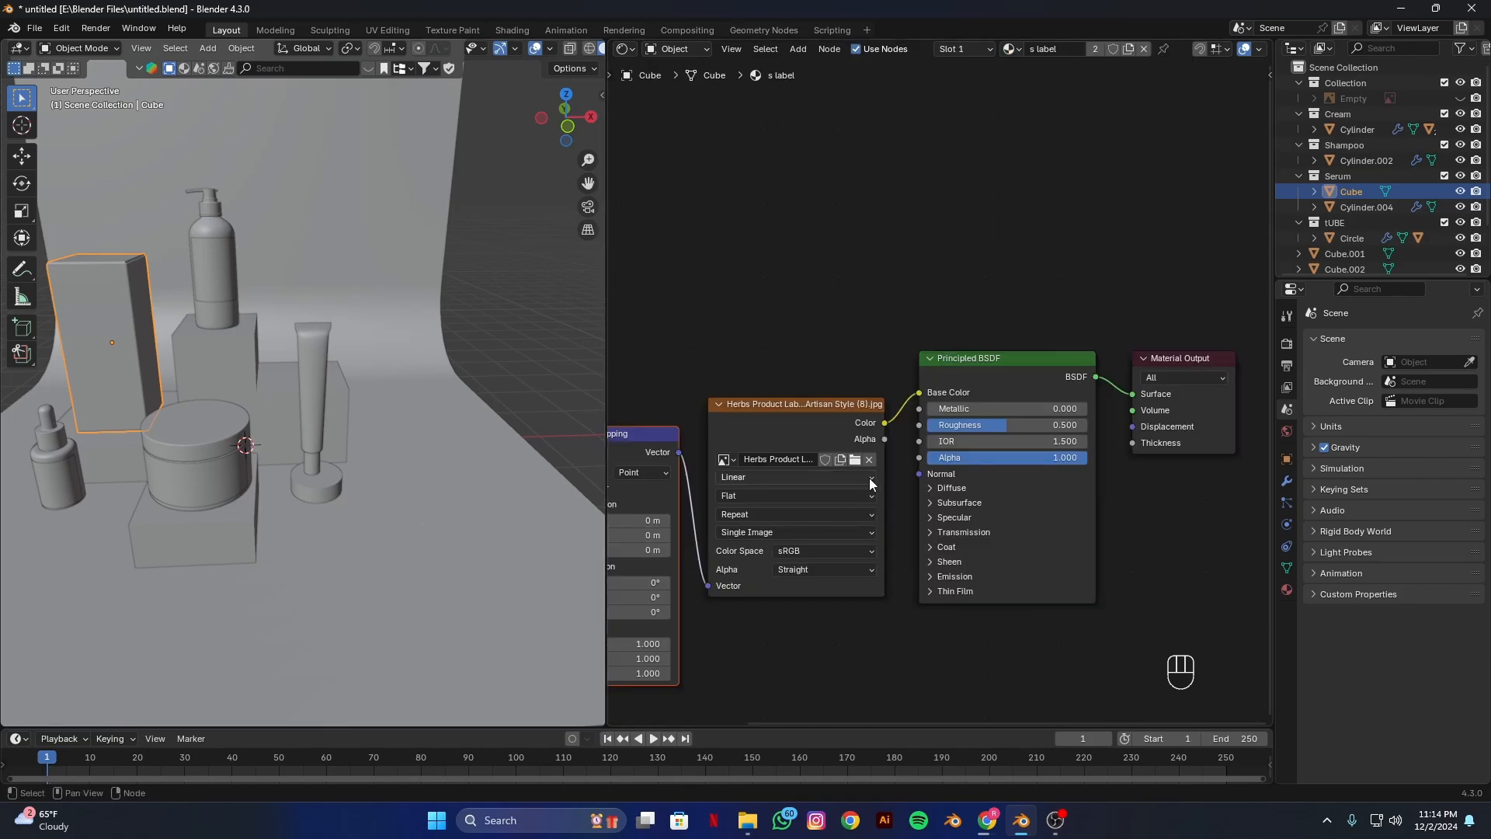
Put the tube body into Edit Mode with its material settings open, and unhide the Empty reference image.
click(324, 370)
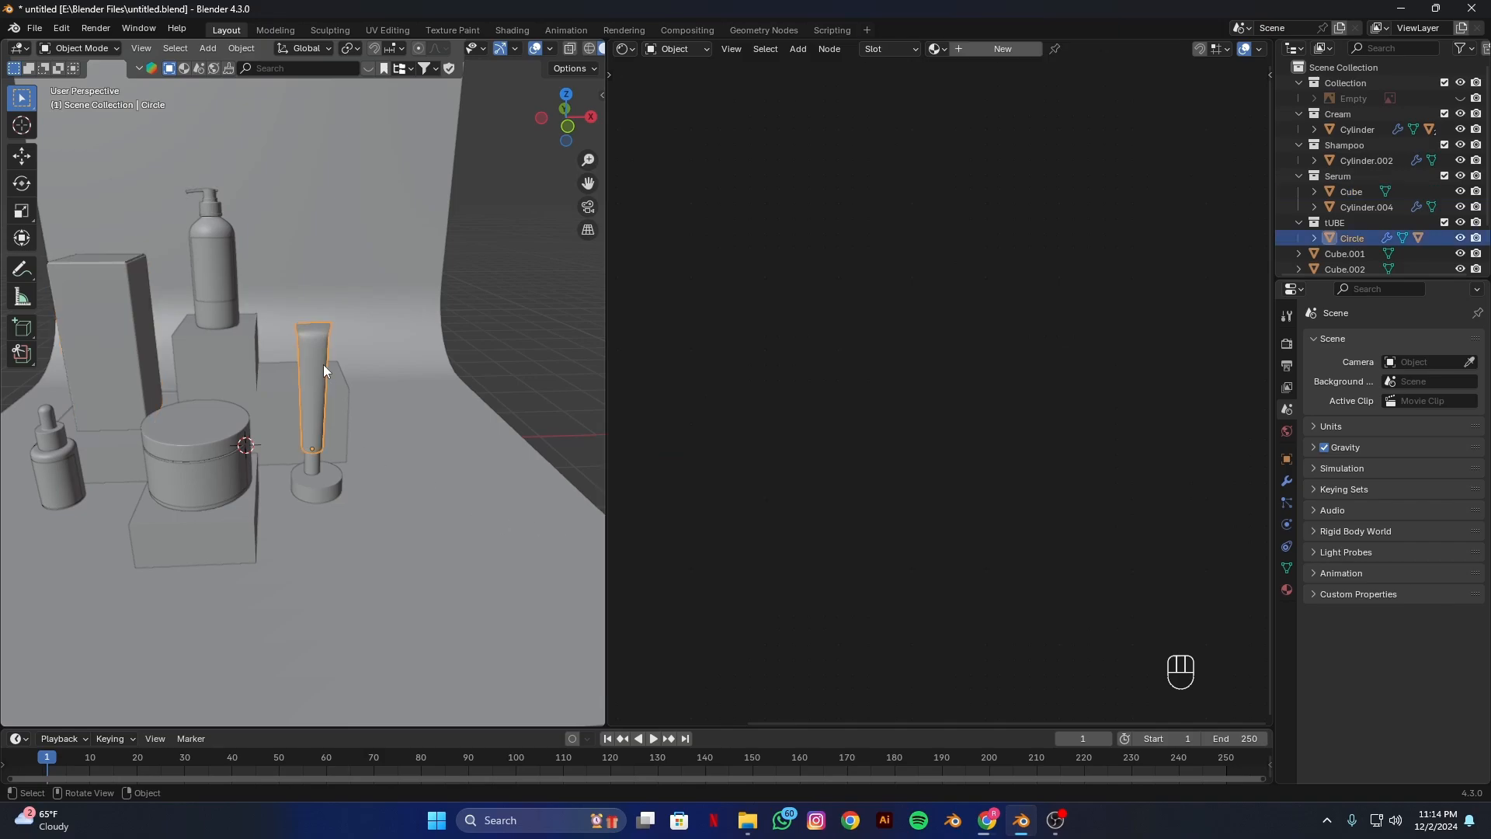
click(1287, 590)
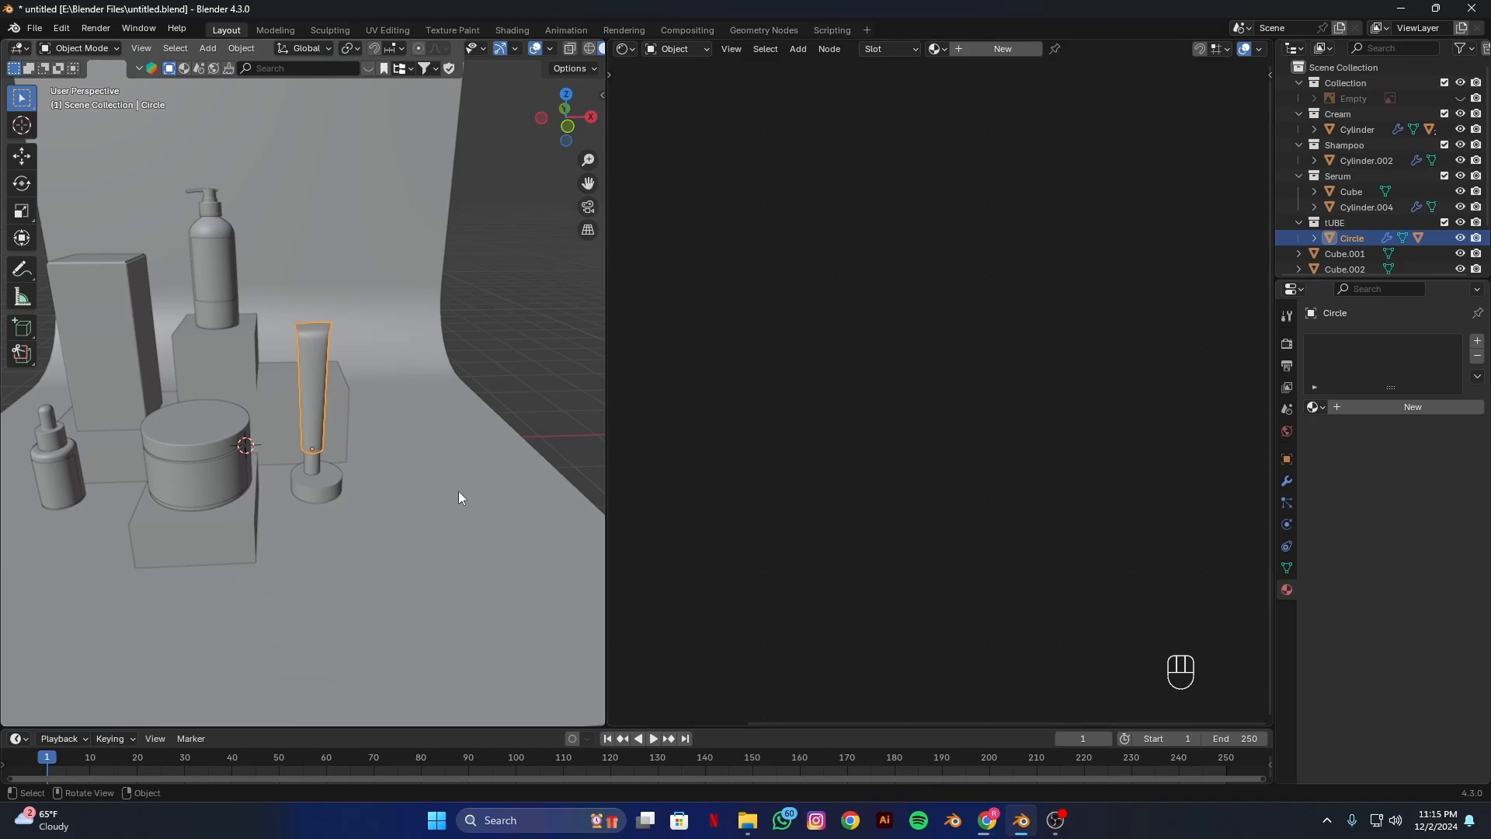
key(Tab)
scroll(452, 489, up, 7)
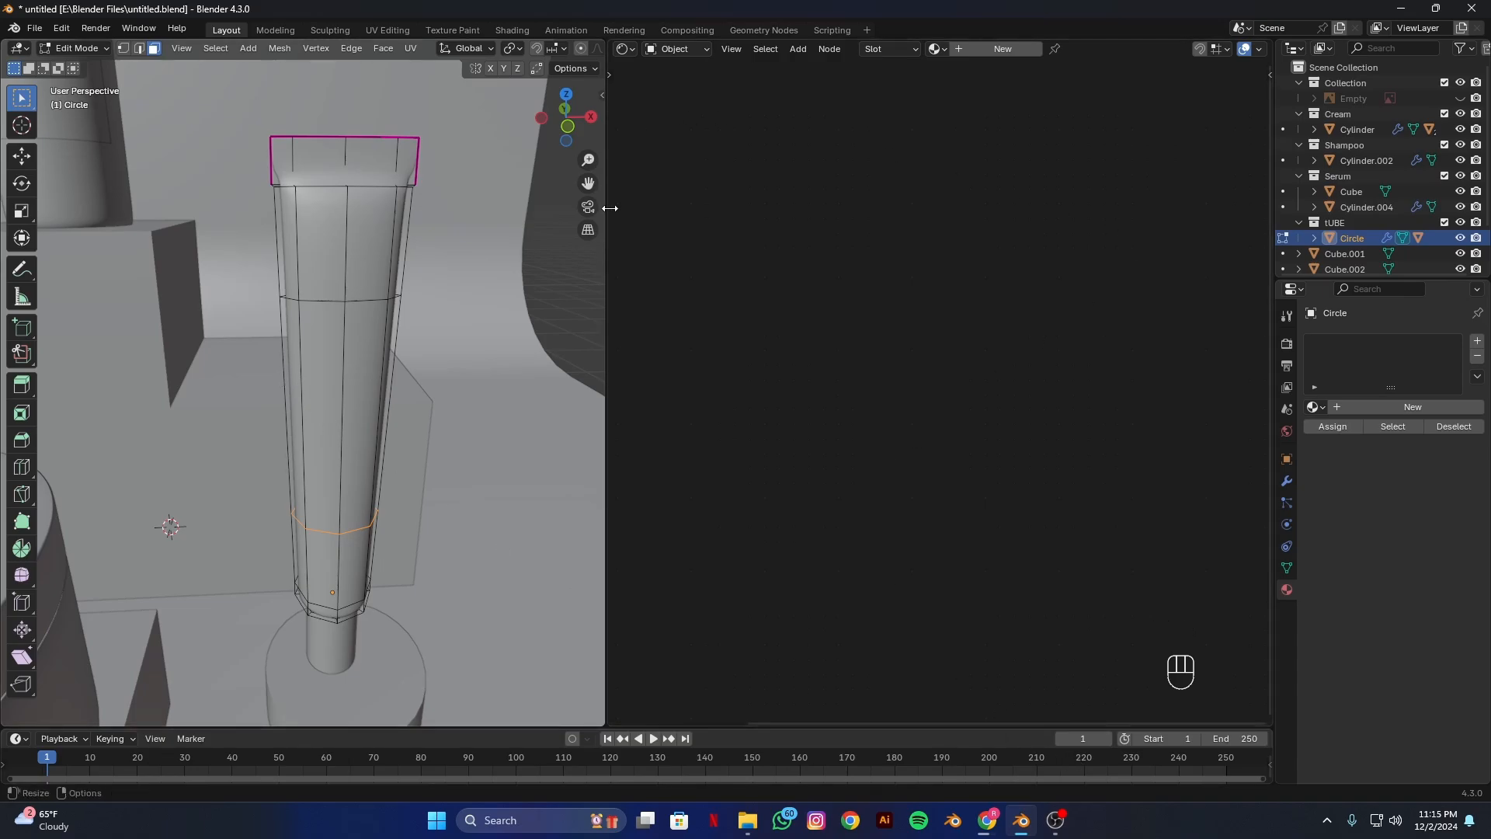
click(1460, 98)
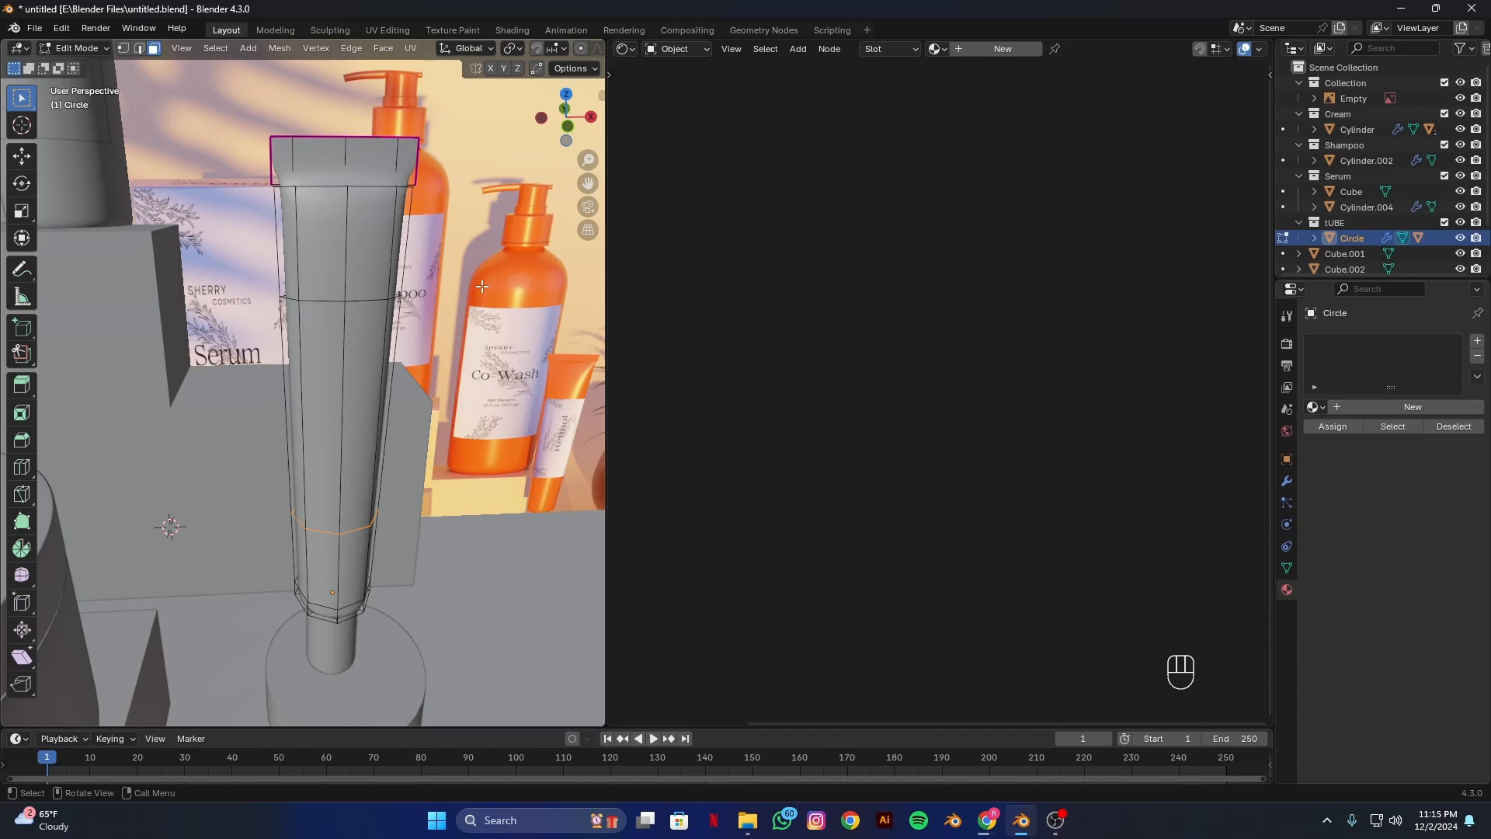
Isolate the Empty reference image and examine the label placement on the tube, leaving isolation when done.
click(1370, 98)
key(KP_Divide)
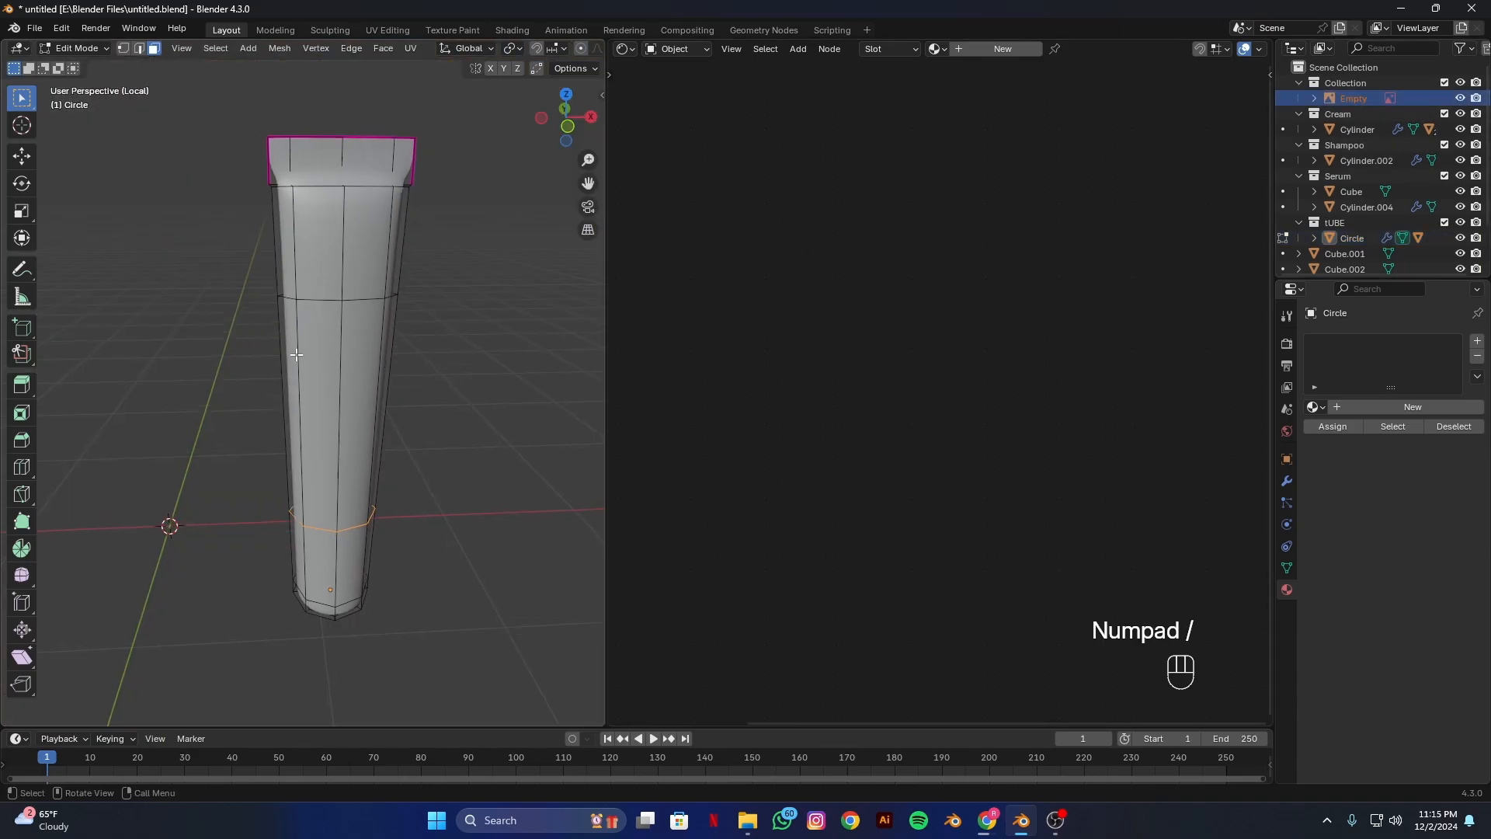
key(KP_Divide)
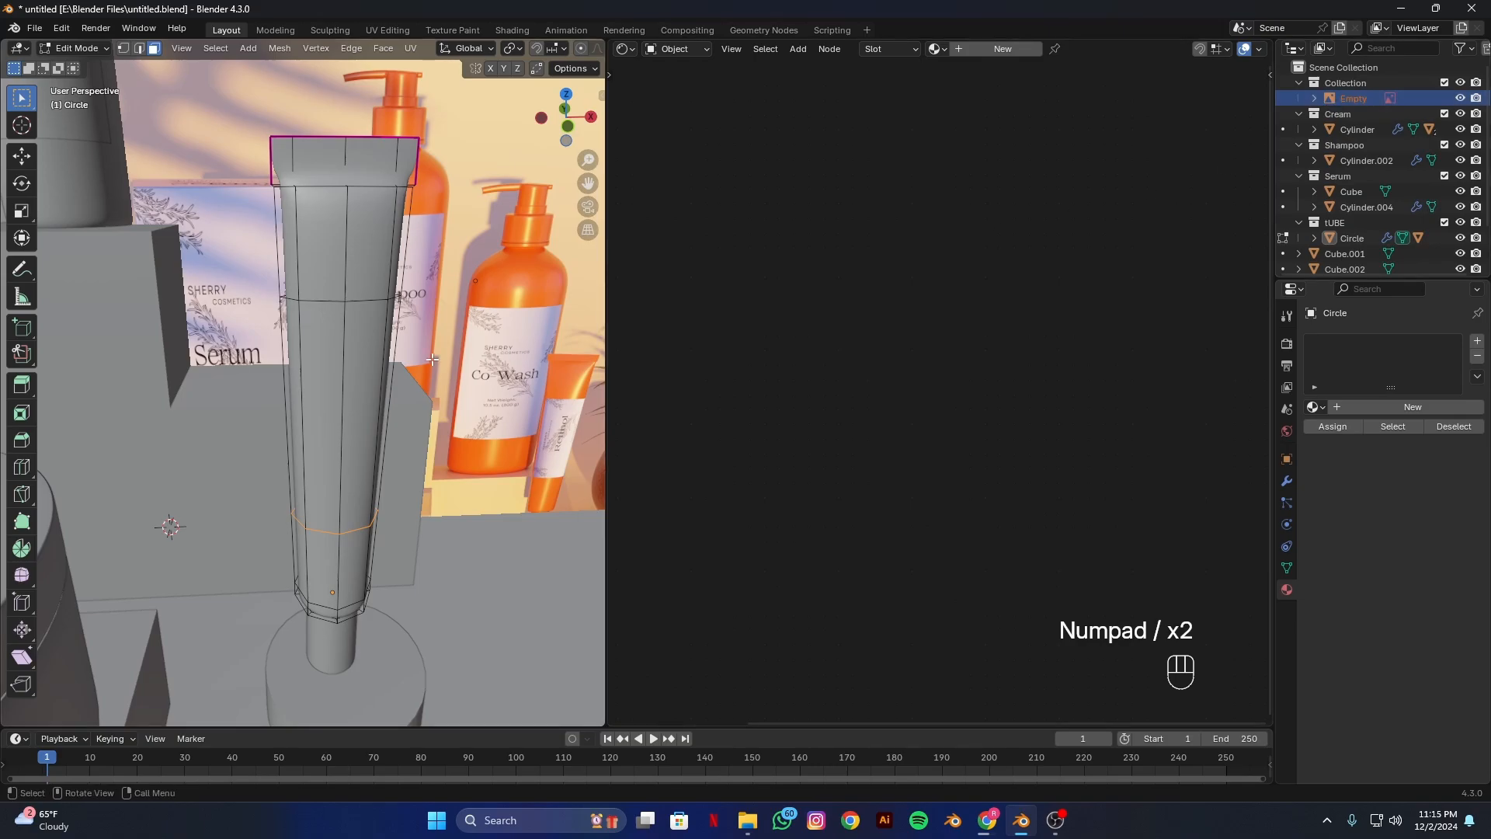
key(Tab)
click(1353, 98)
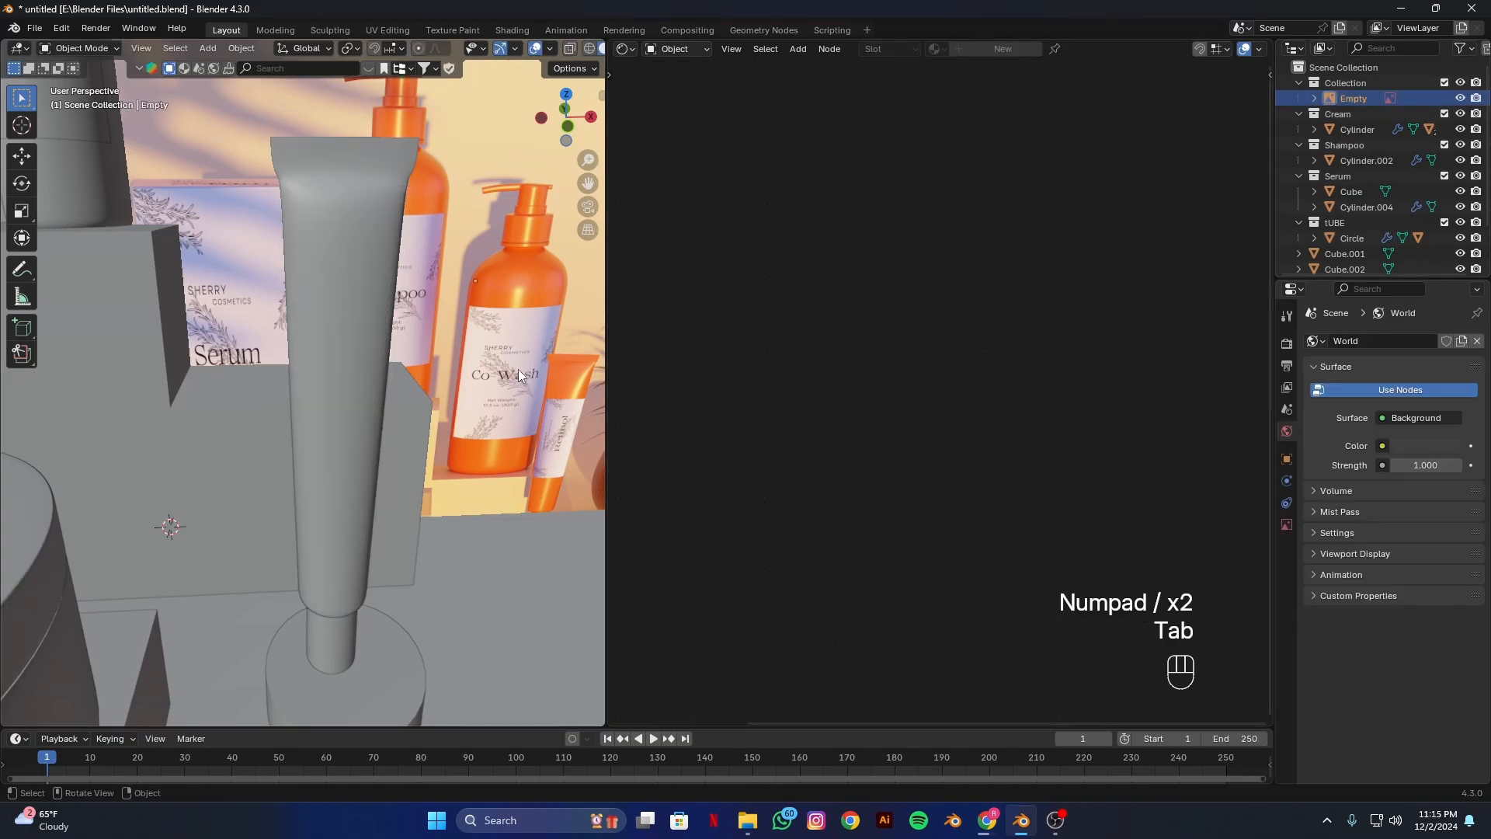
key(KP_Divide)
scroll(370, 436, up, 6)
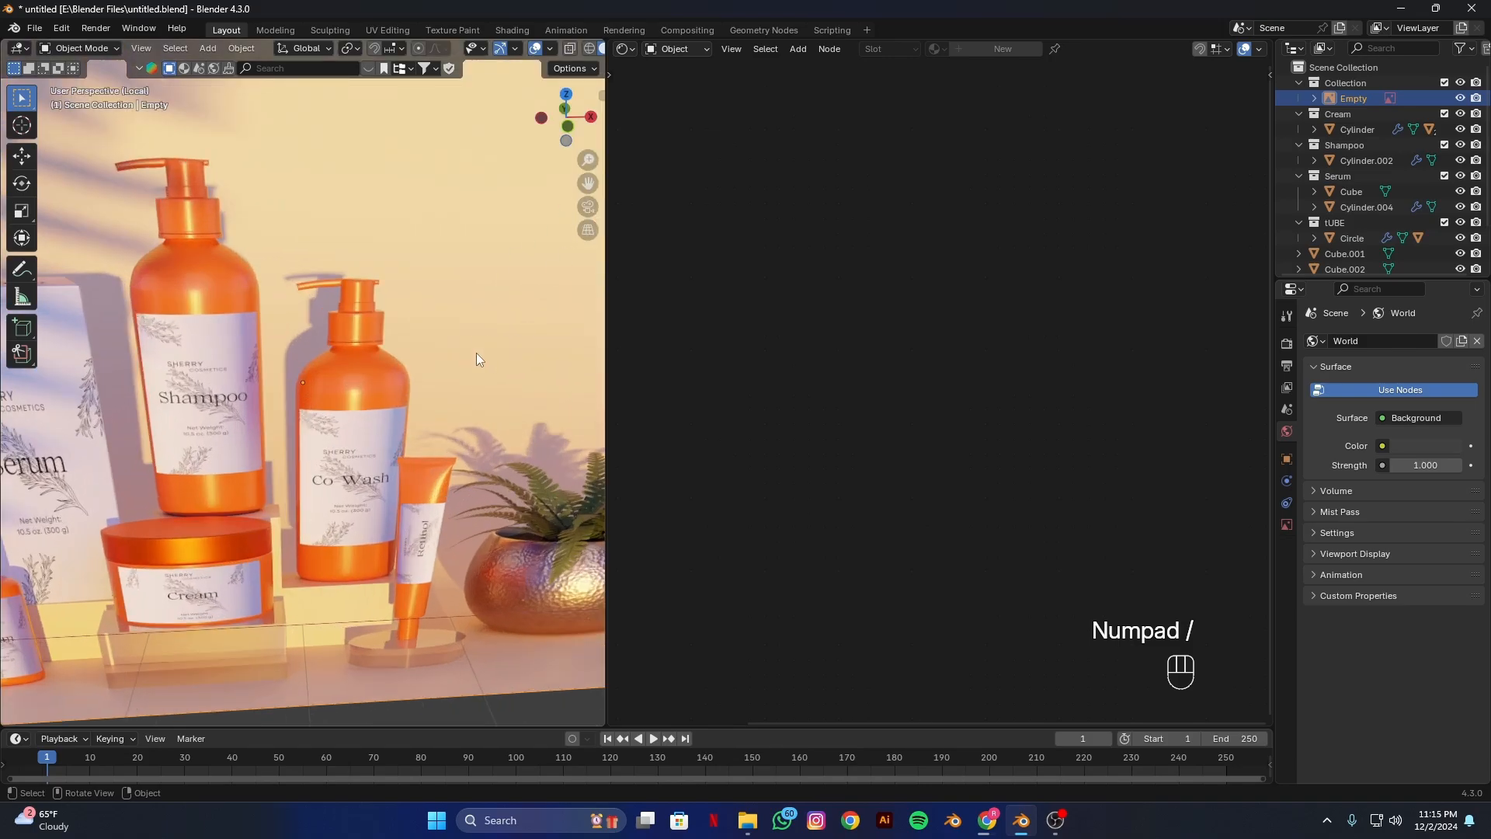
alt+middle_drag(466, 419, 417, 579)
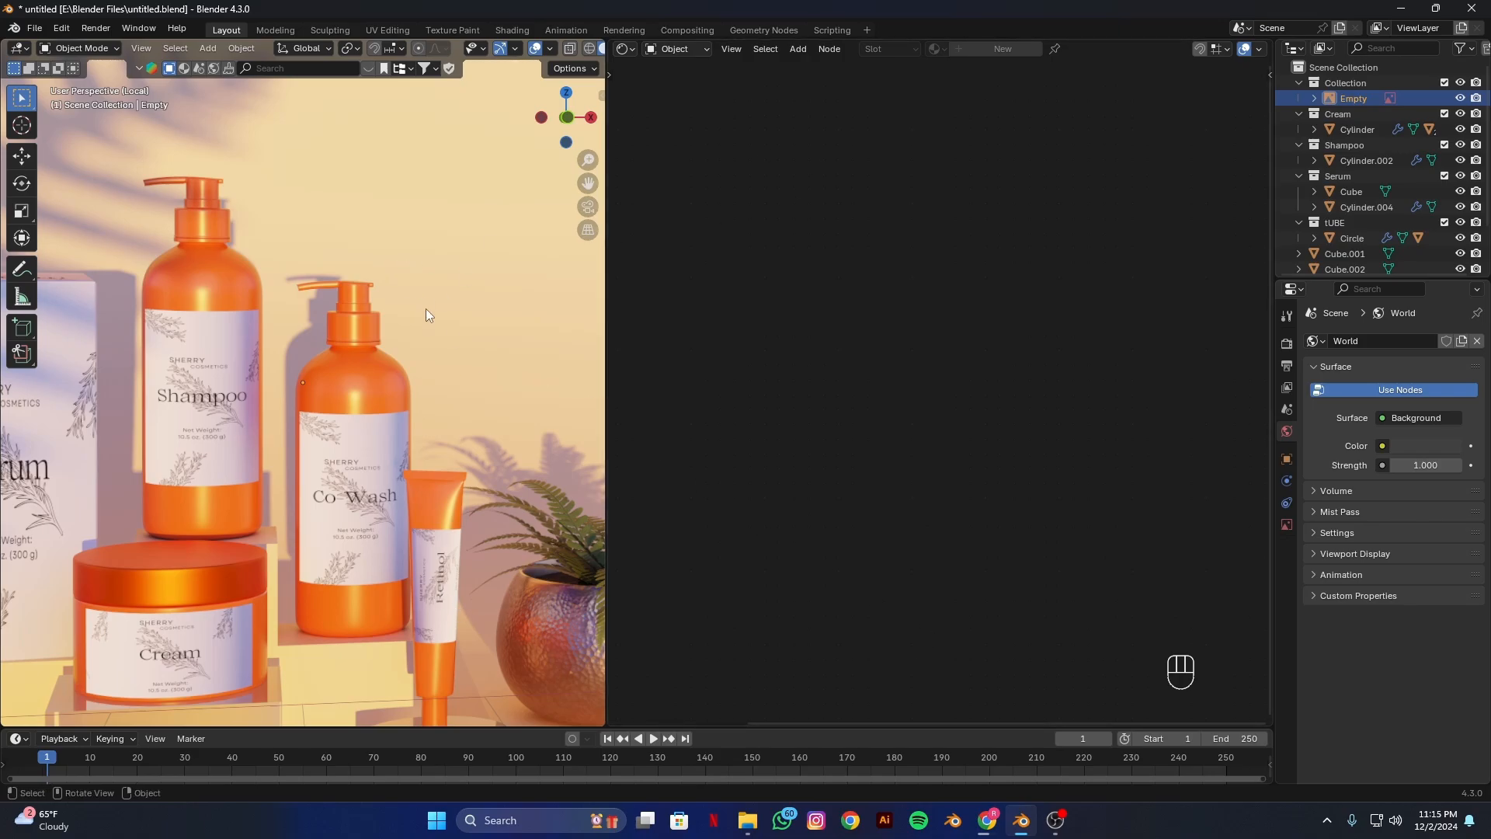
key(KP_Divide)
Select a front face in the tube body's middle band and create a new material named "t label" for the tube.
click(334, 374)
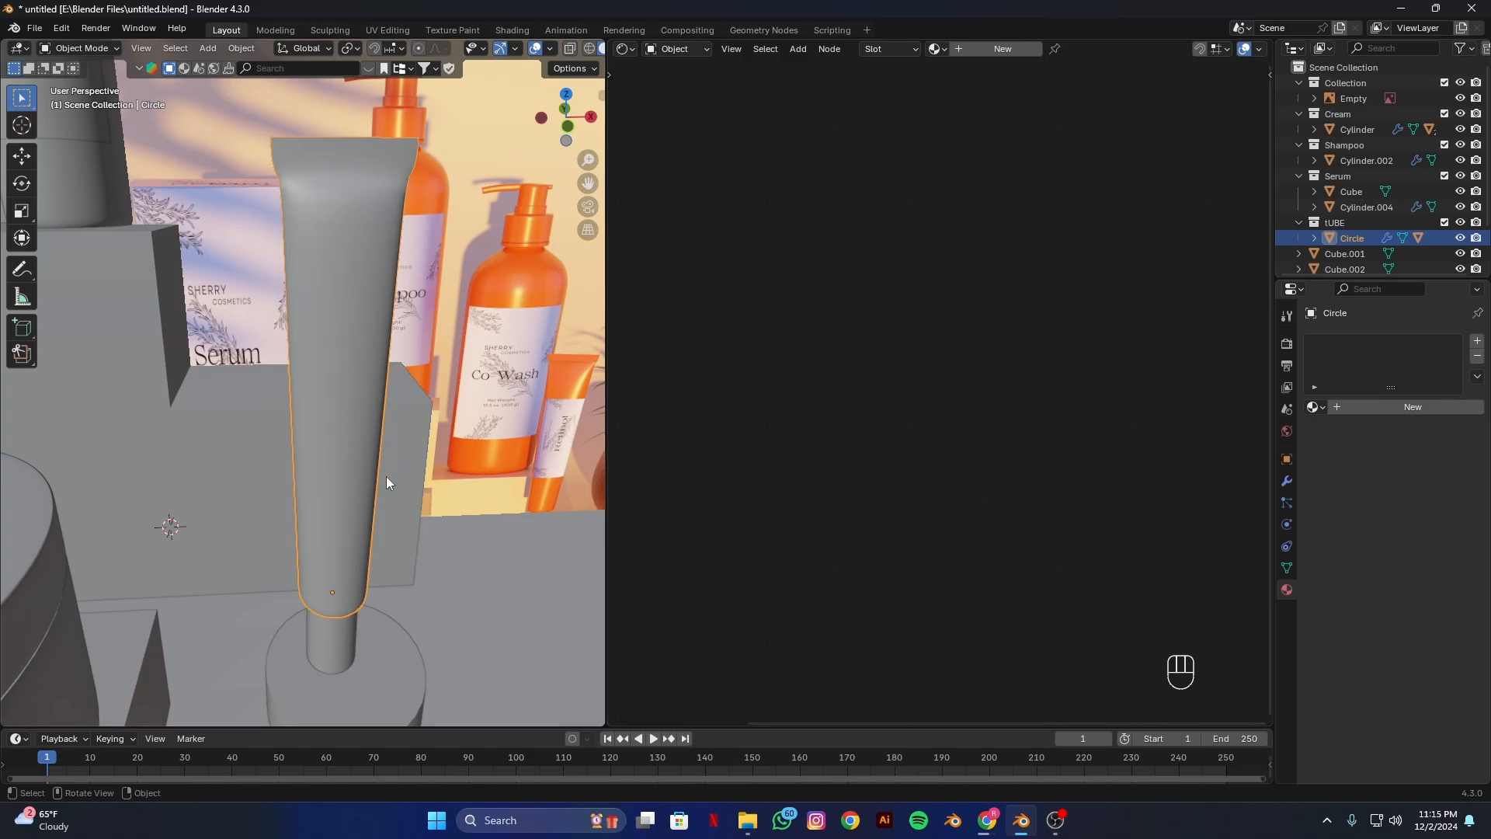
key(Tab)
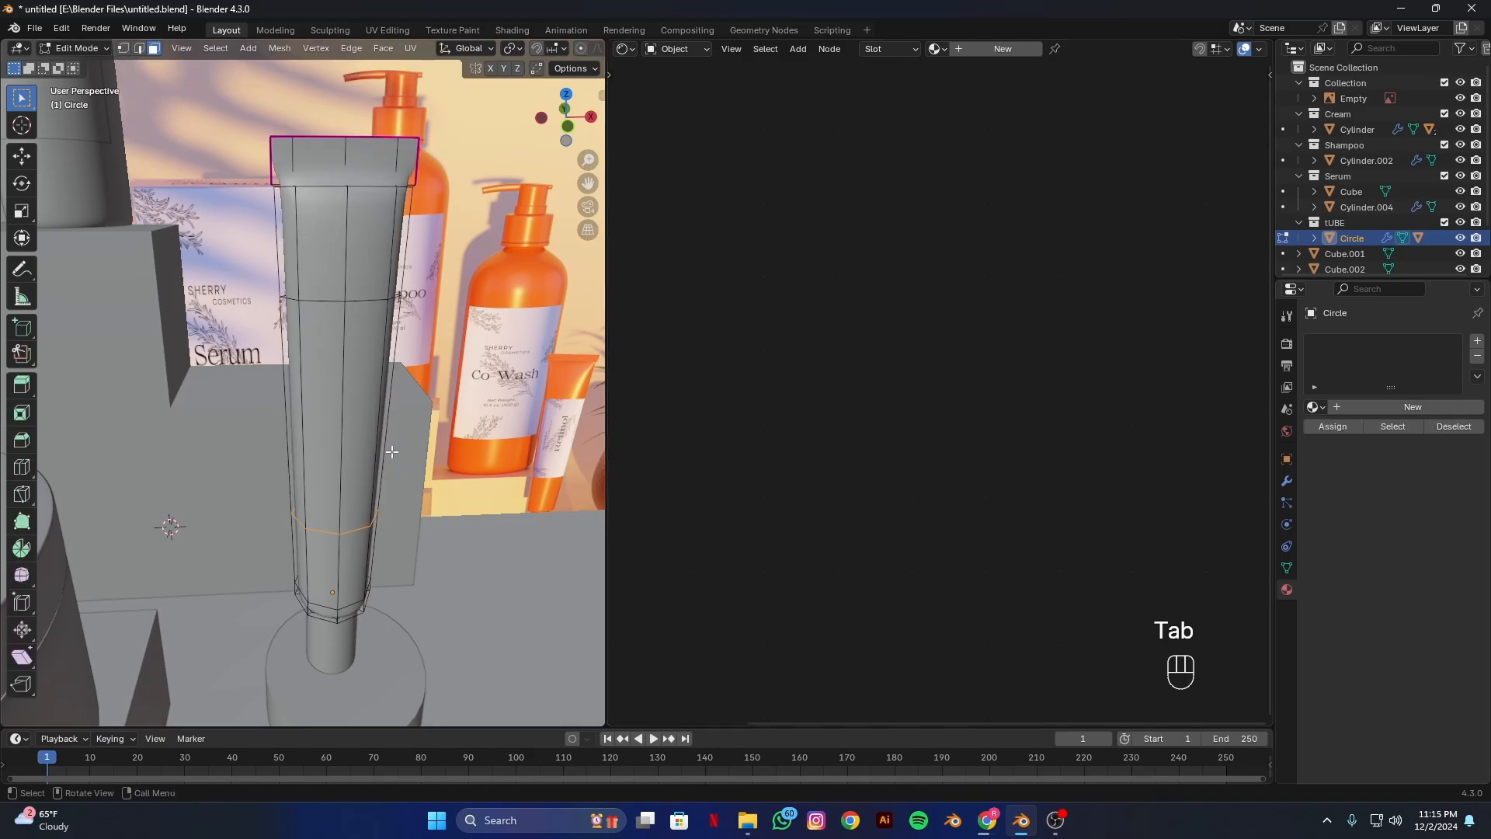
key(3)
click(330, 454)
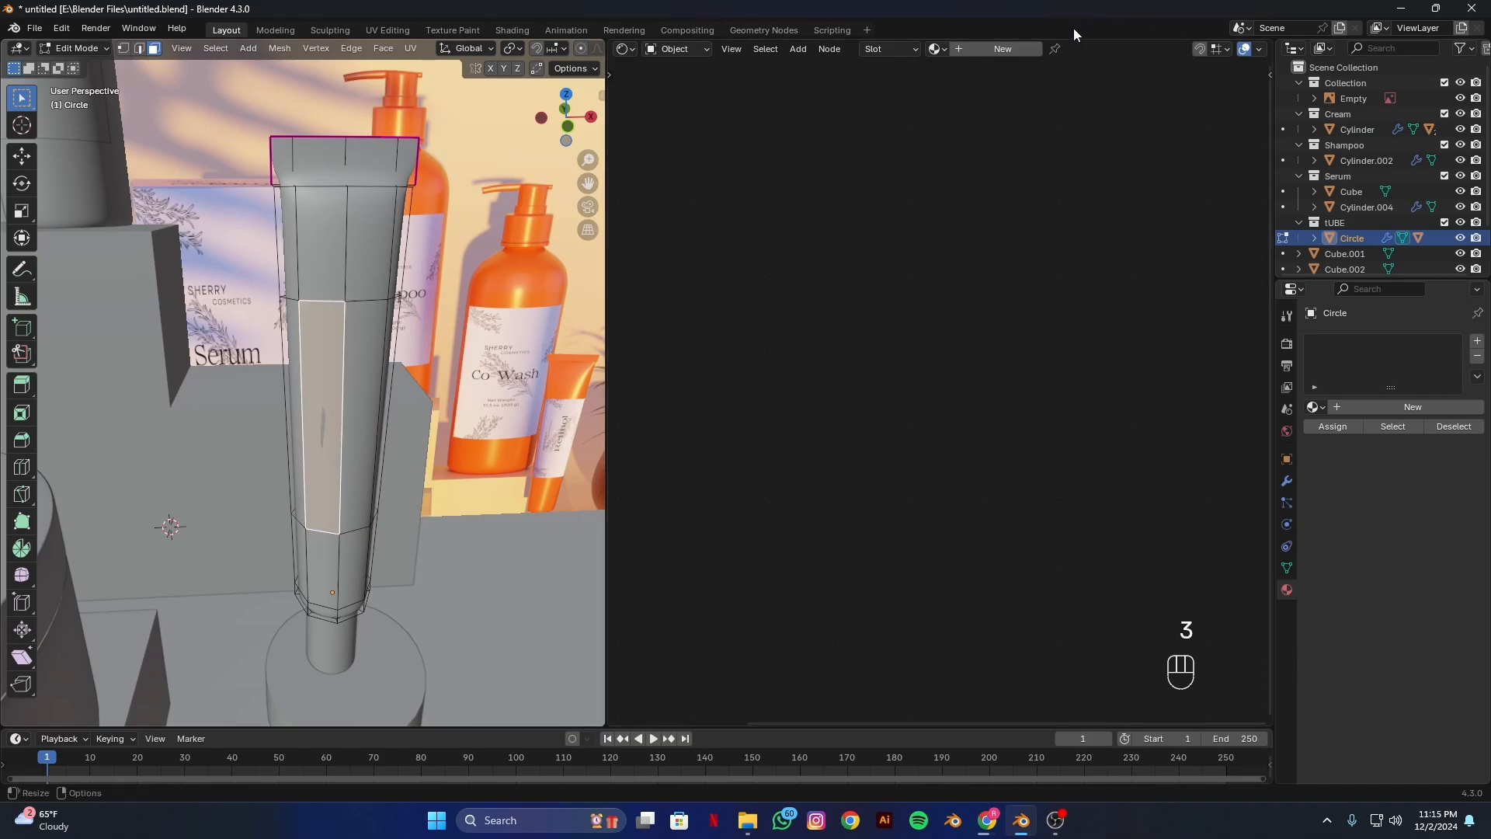
click(1012, 48)
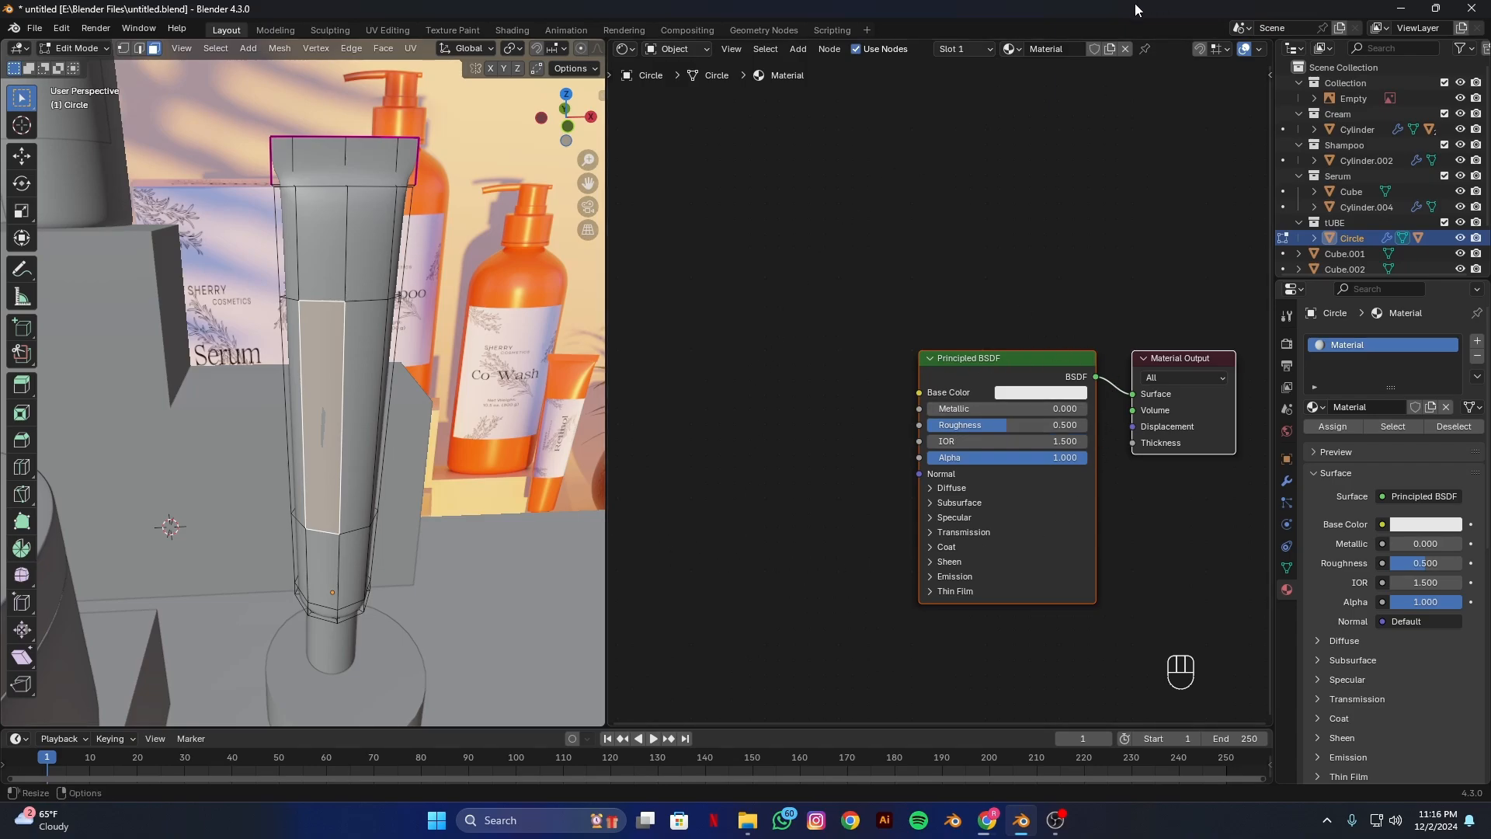
double_click(1076, 48)
text(t label)
key(Return)
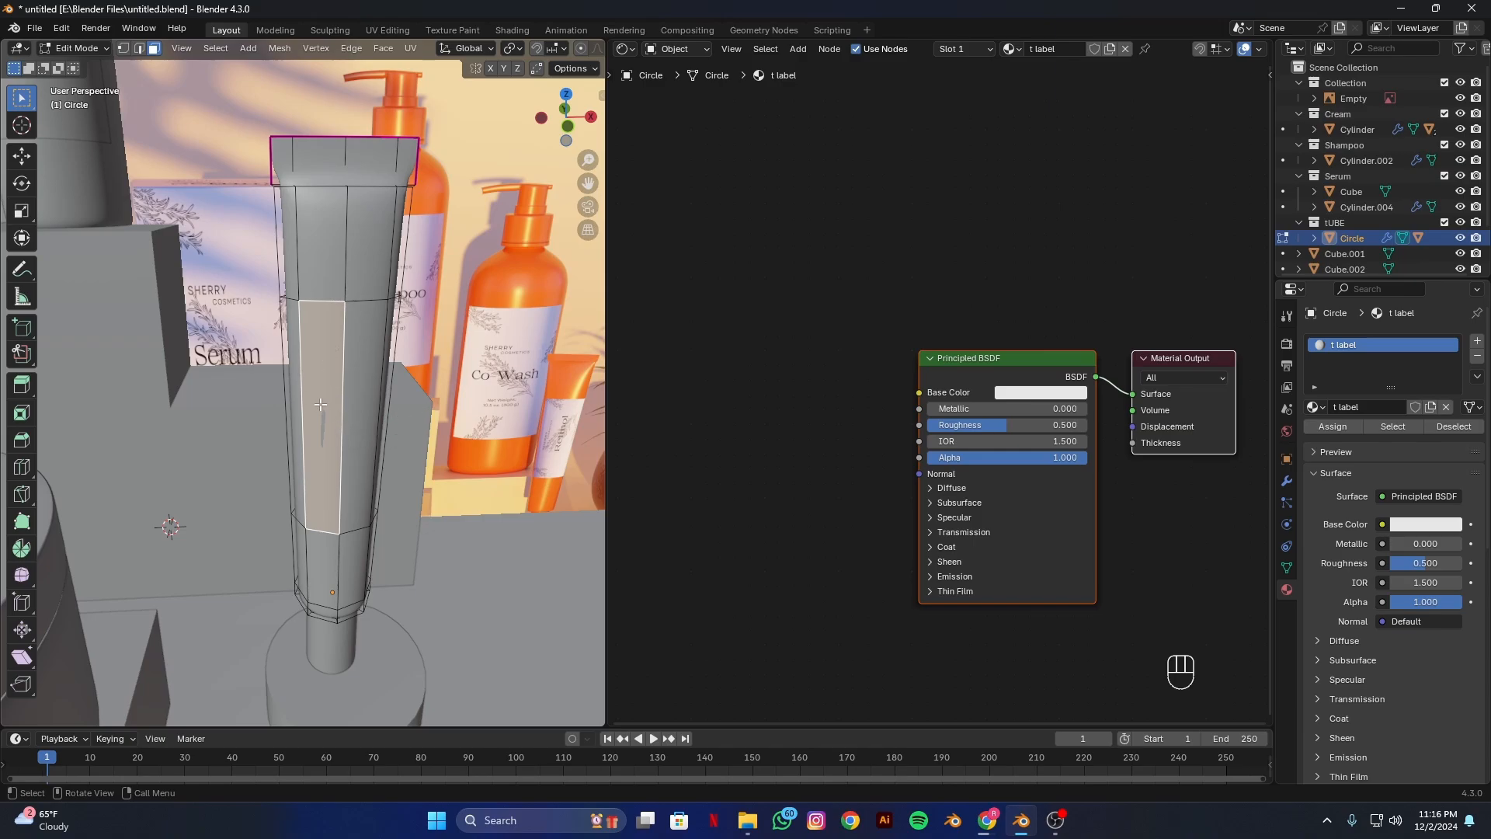
Extend the face selection across the neighbouring faces of the tube's middle band to cover the label area.
key(shift)
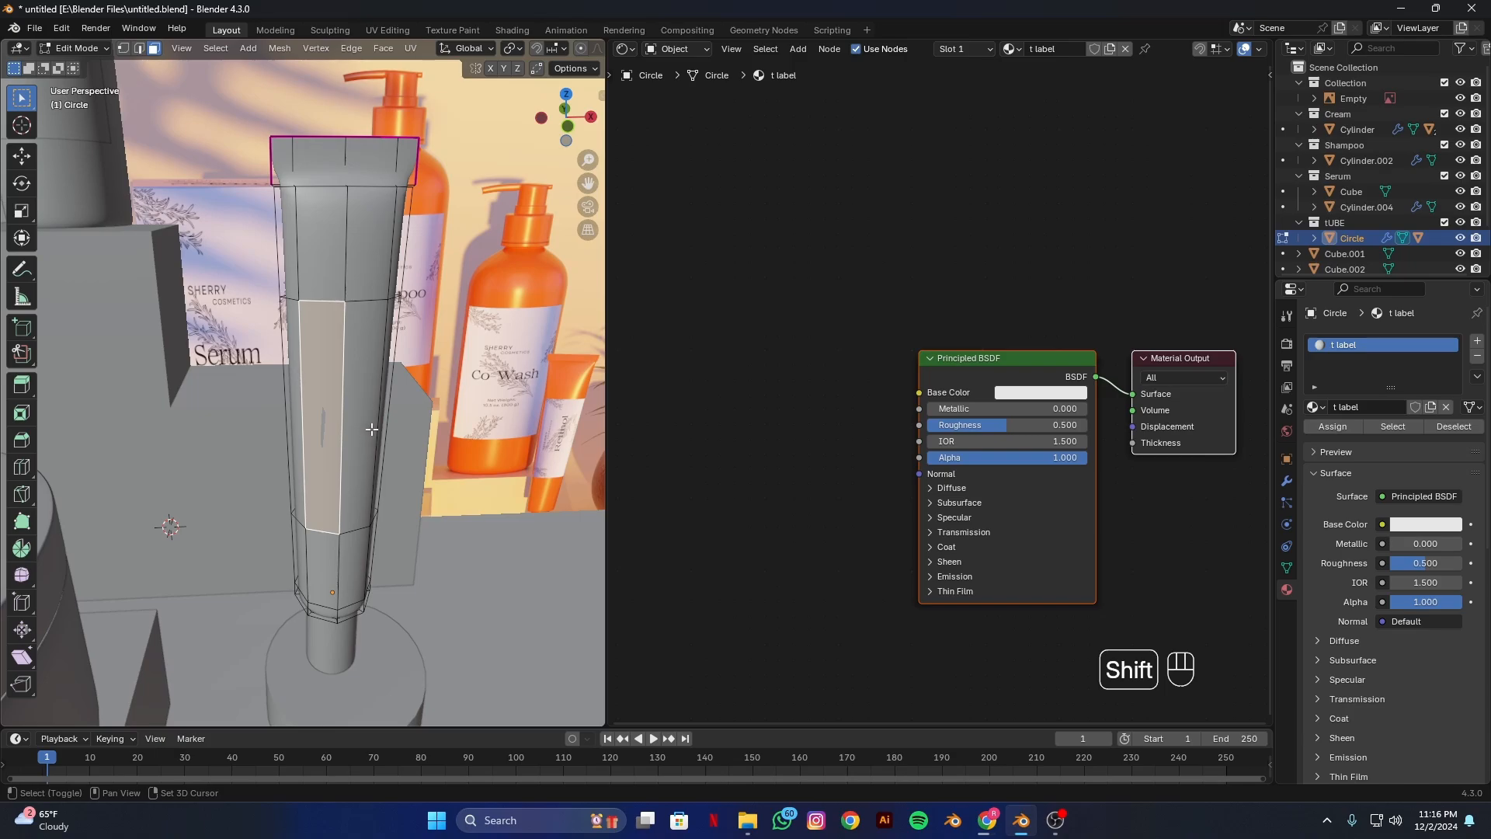
shift+click(356, 405)
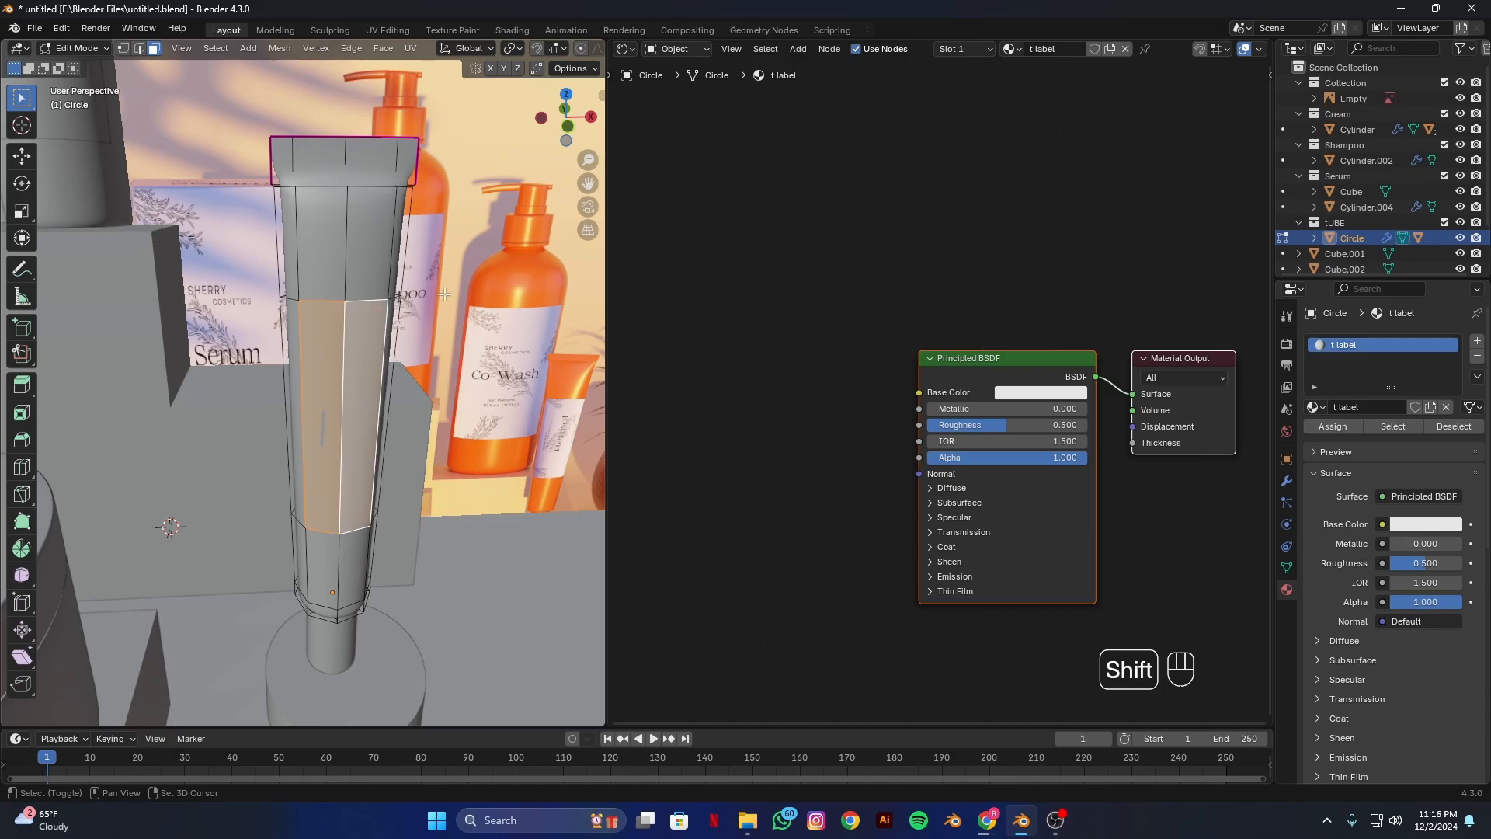
drag(554, 124, 517, 132)
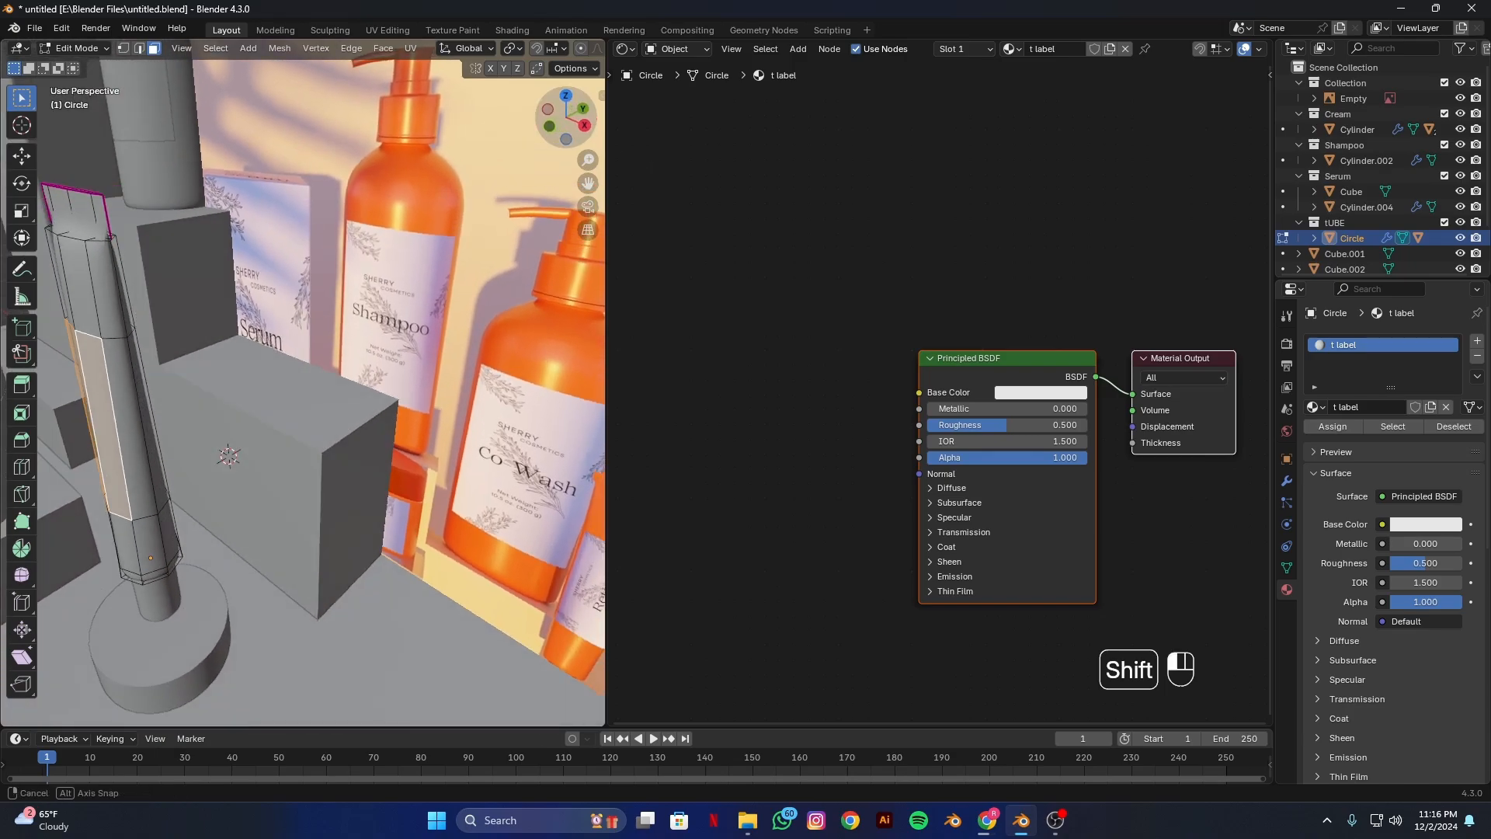
shift+click(130, 409)
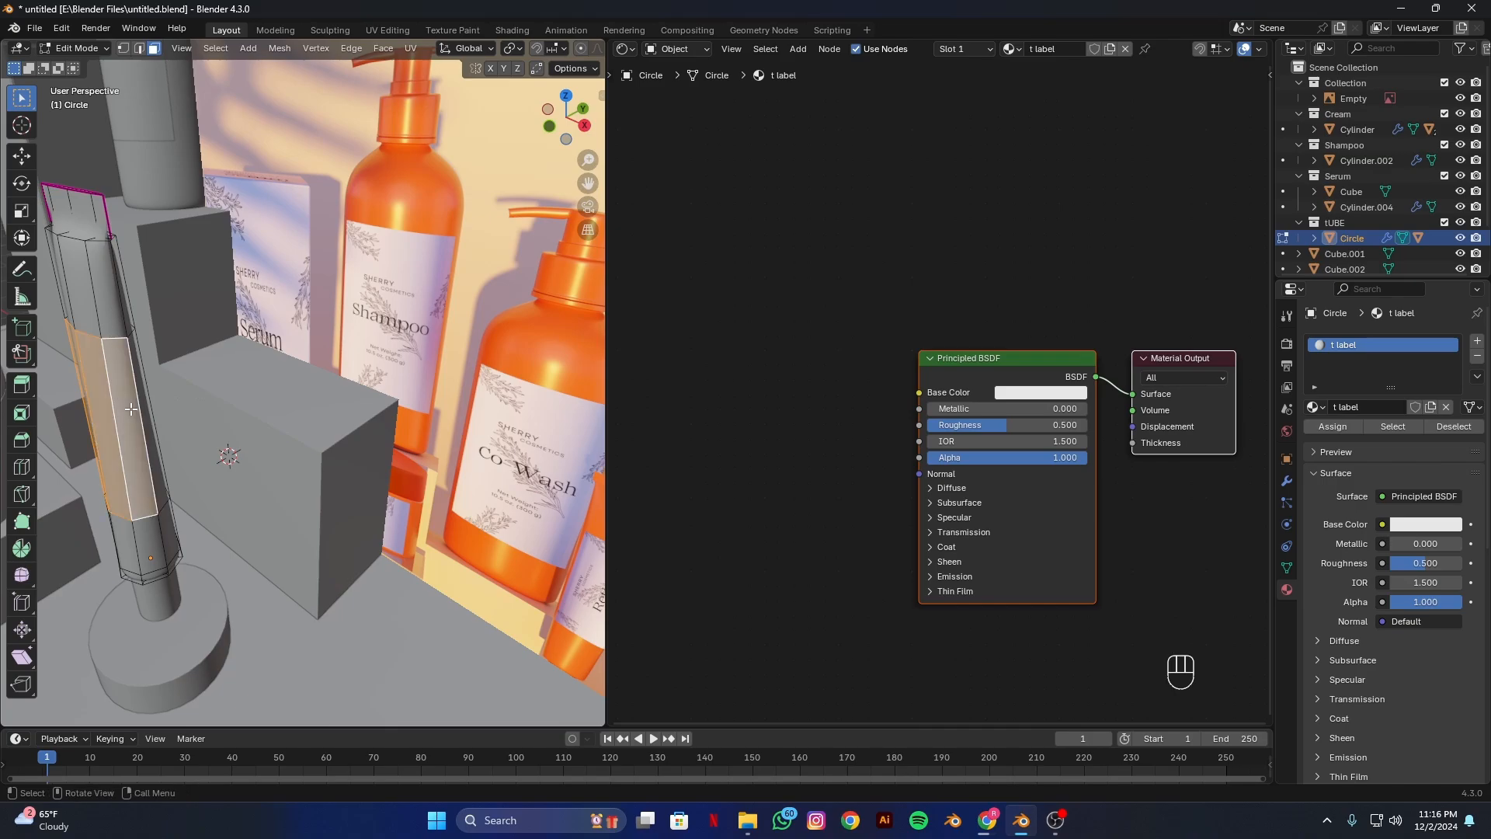
alt+middle_click(130, 409)
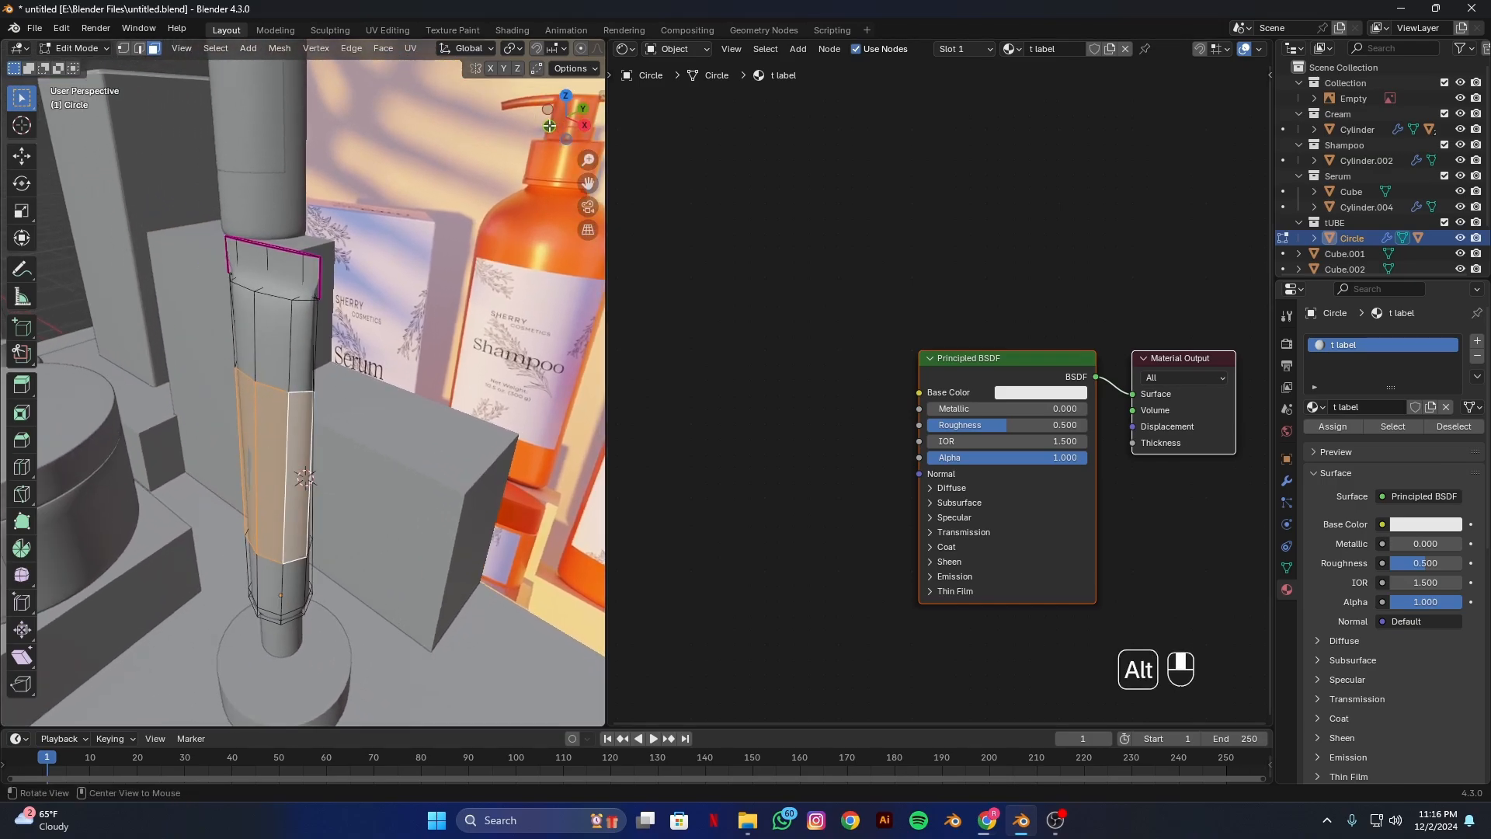
alt+drag(580, 124, 497, 151)
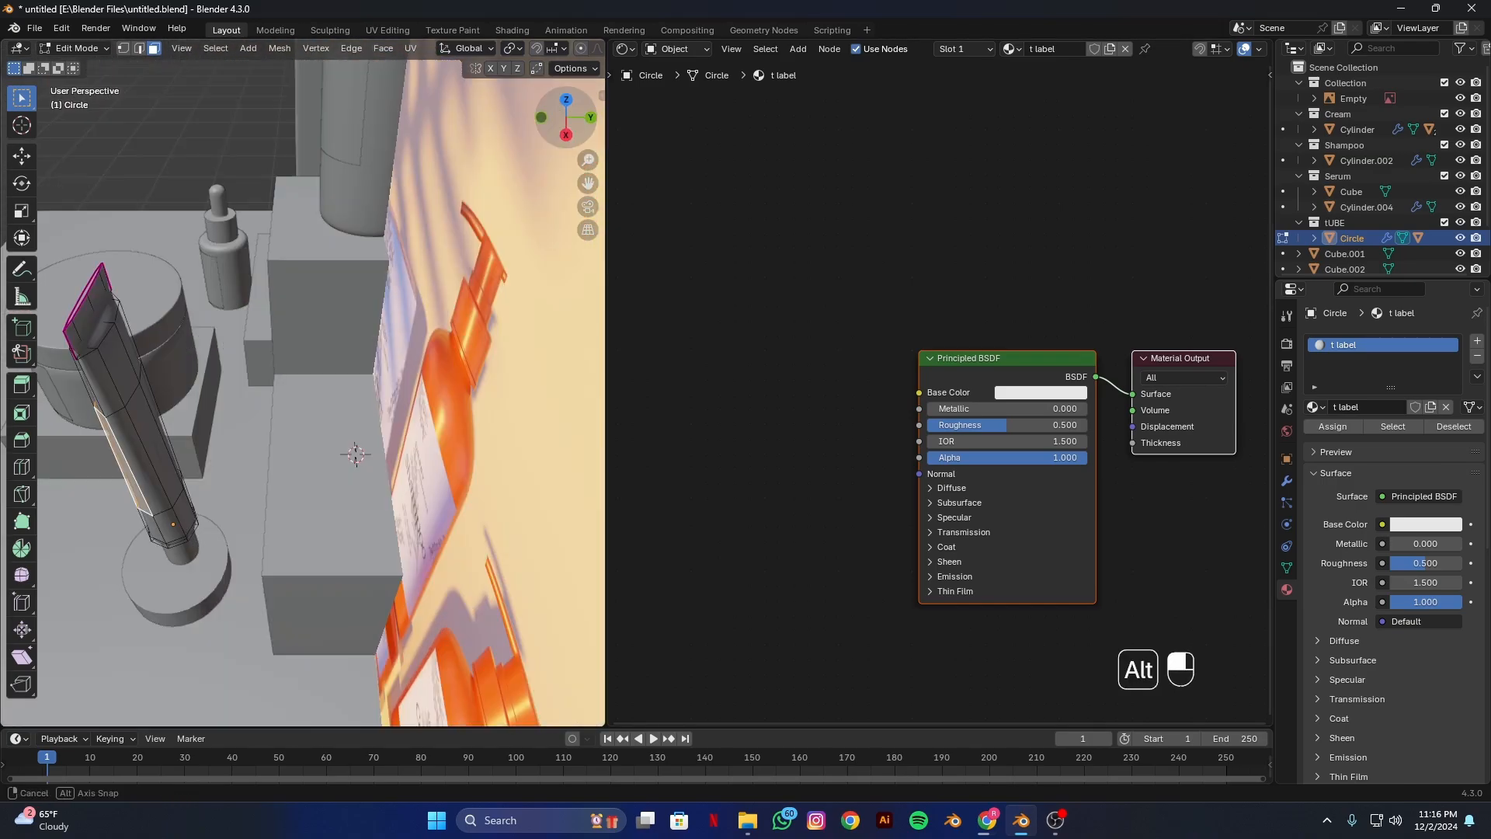
shift+click(140, 457)
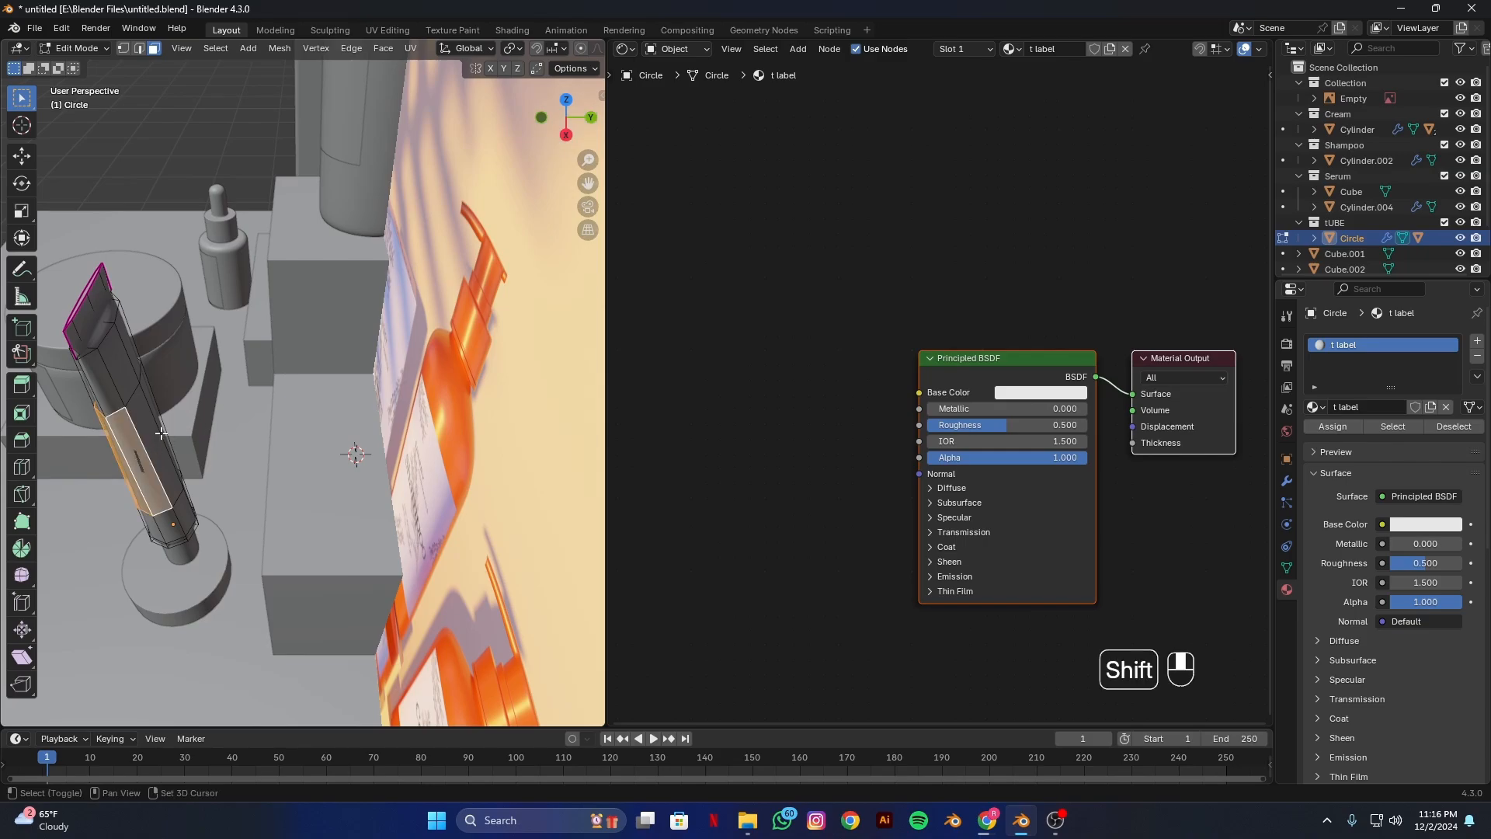
shift+click(161, 433)
key(ctrl+z)
shift+click(147, 433)
drag(543, 126, 677, 117)
middle_drag(569, 123, 572, 92)
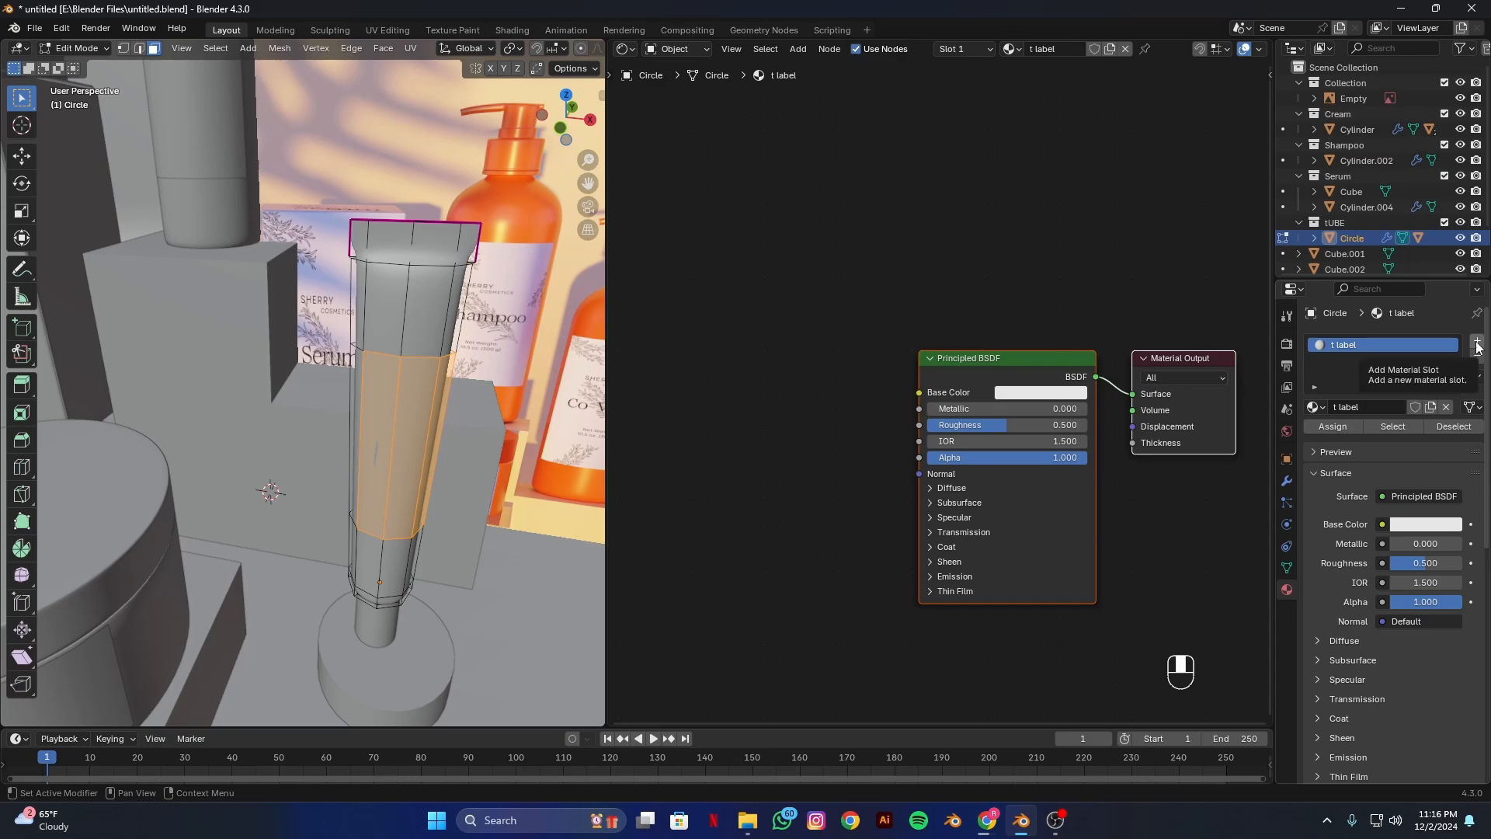
Add a second material slot with a new material, assign it to the selected label faces, and return to Object Mode.
click(1478, 344)
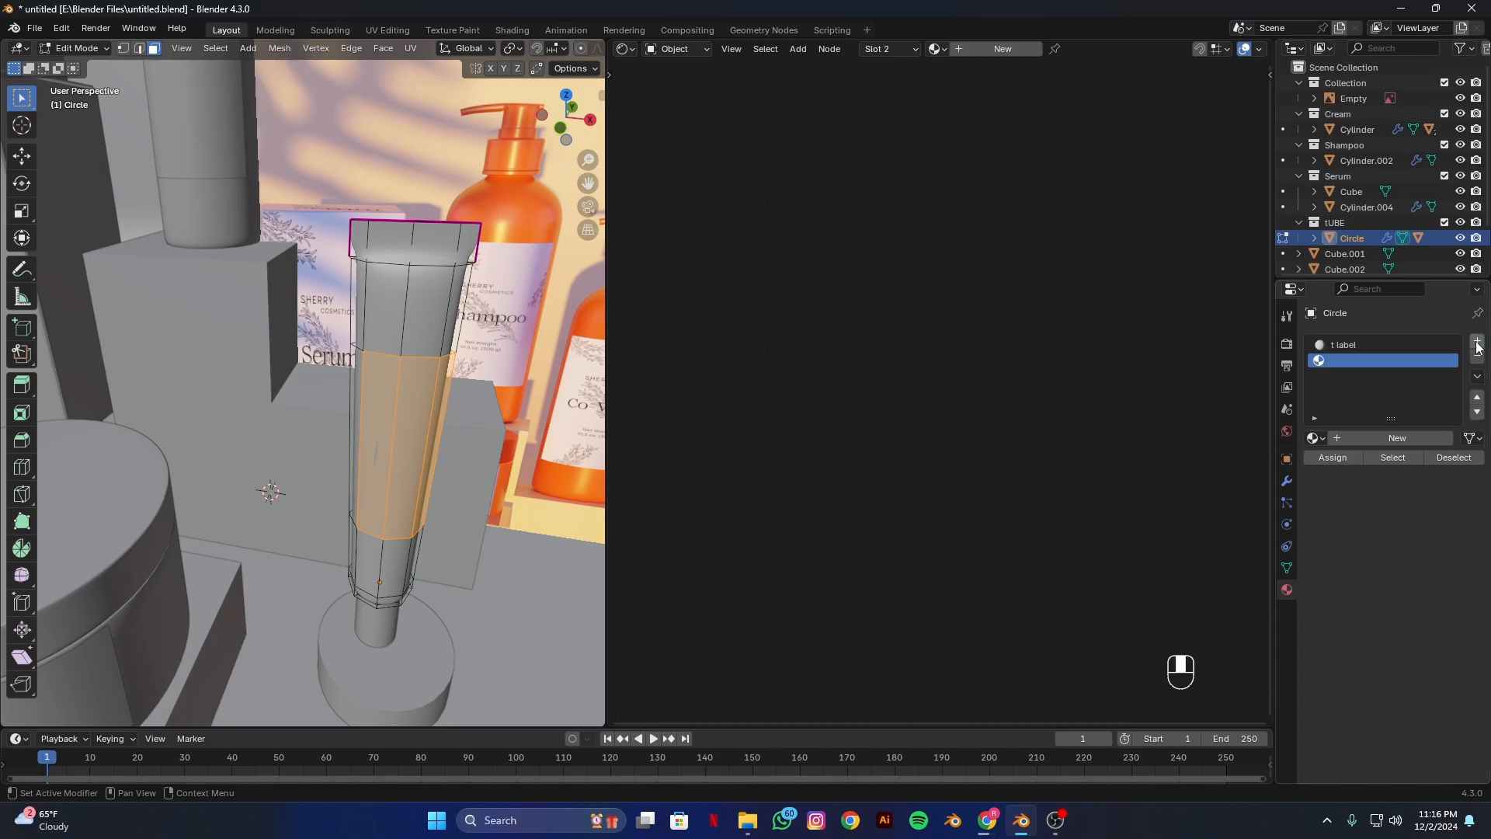
click(1395, 436)
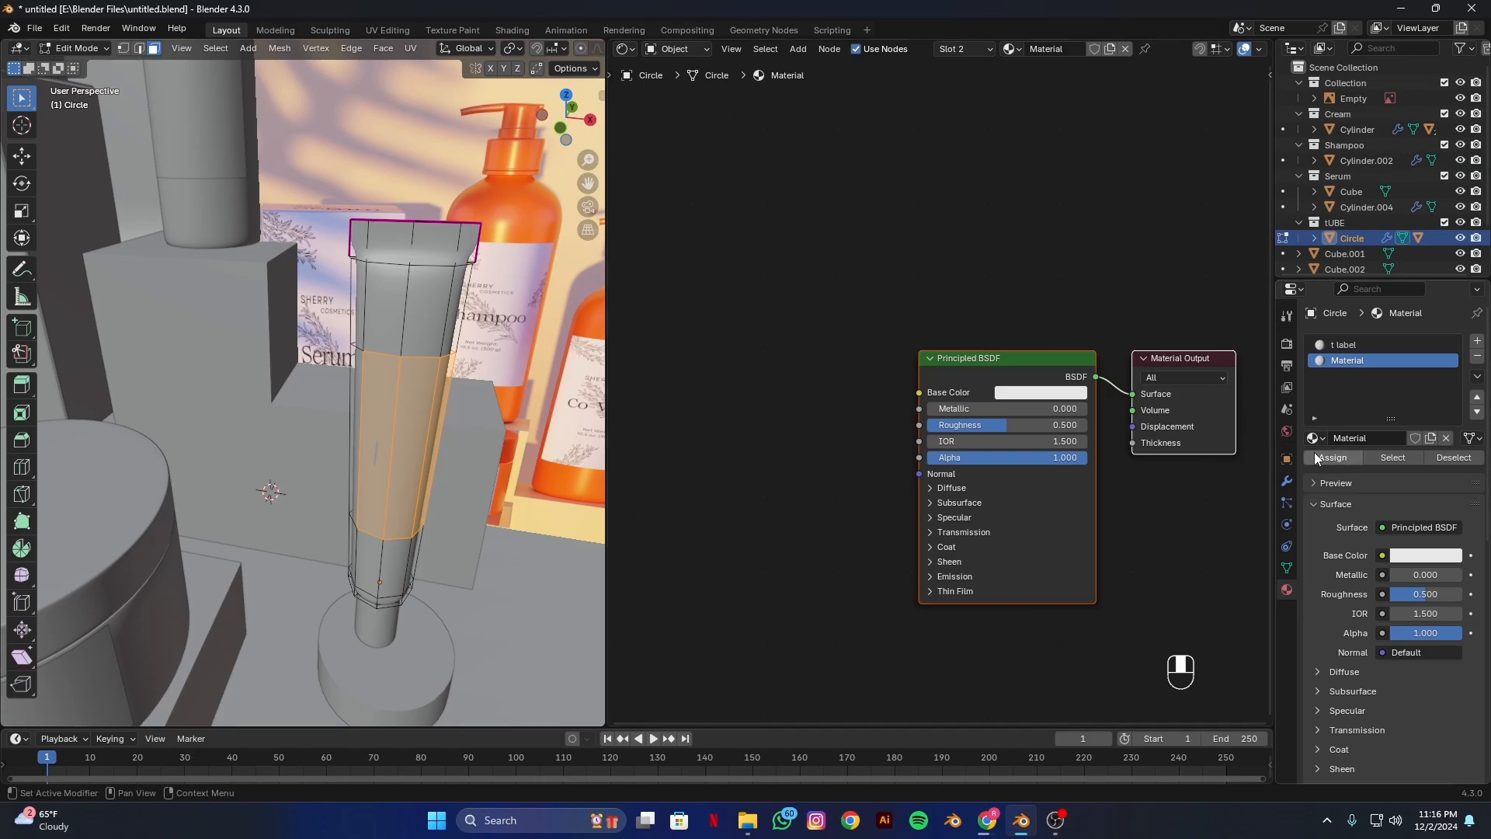
key(Tab)
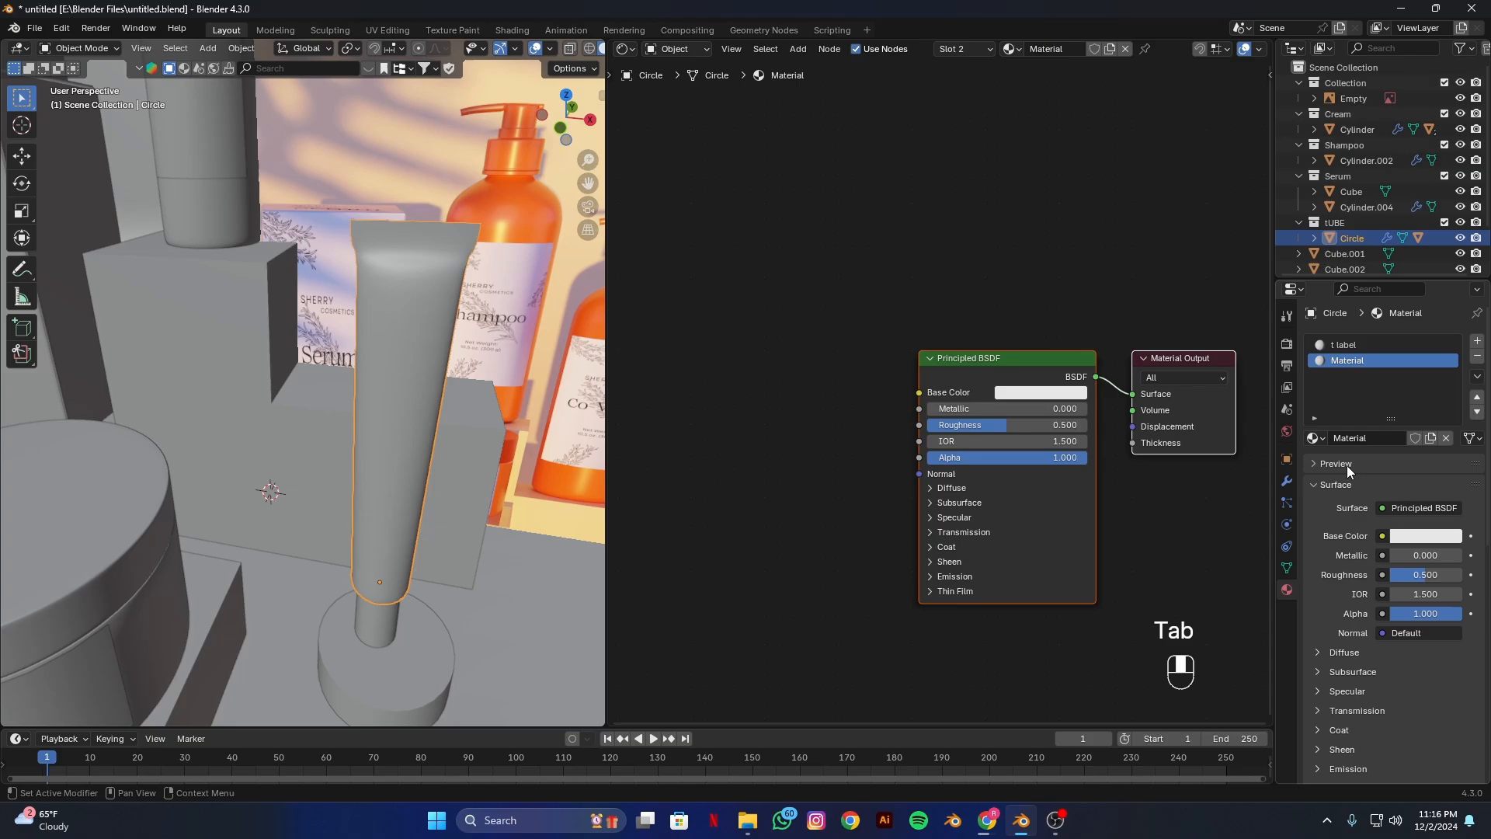
key(Tab)
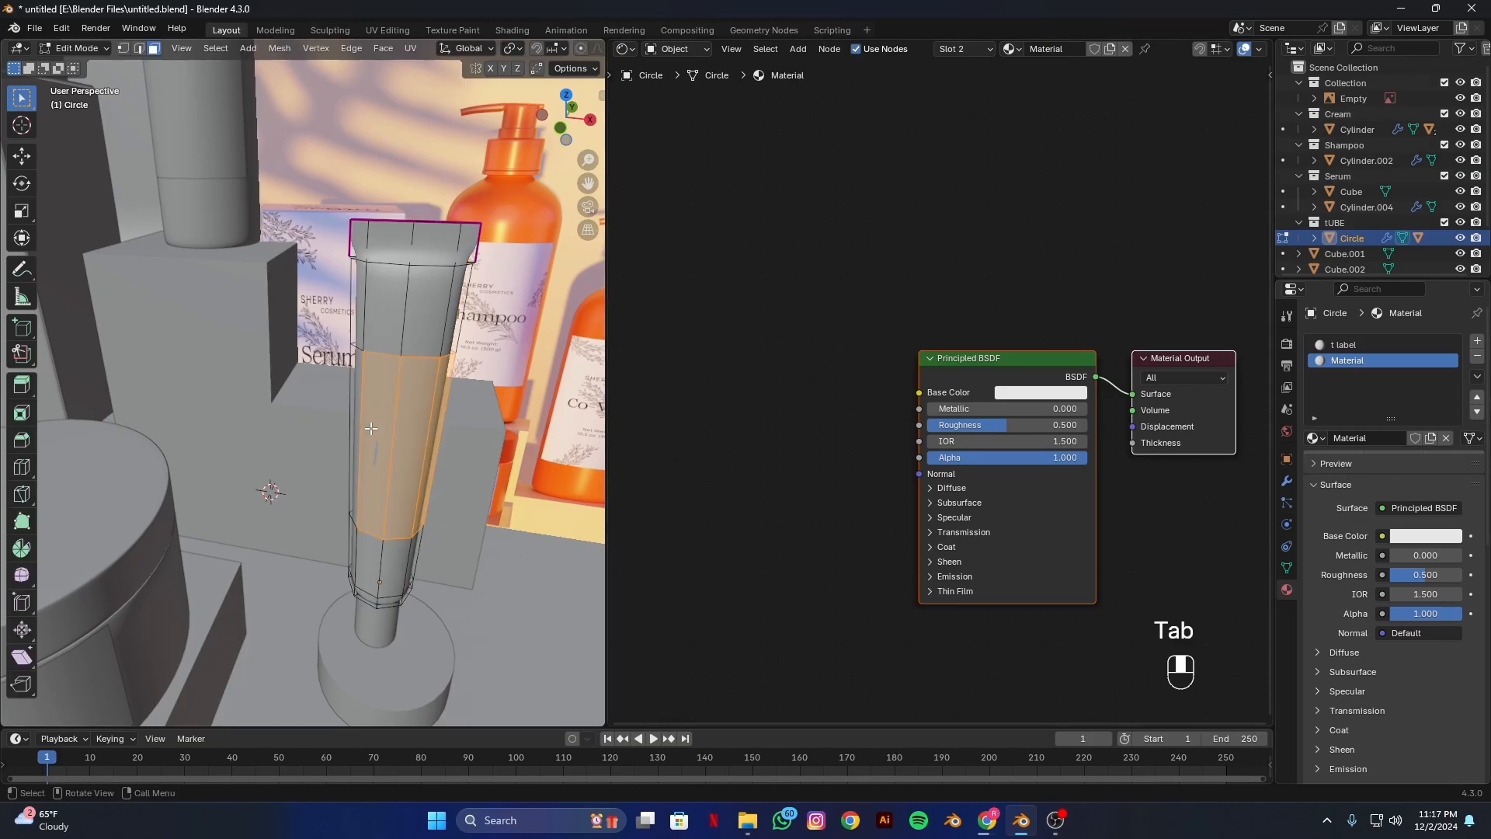
click(1330, 460)
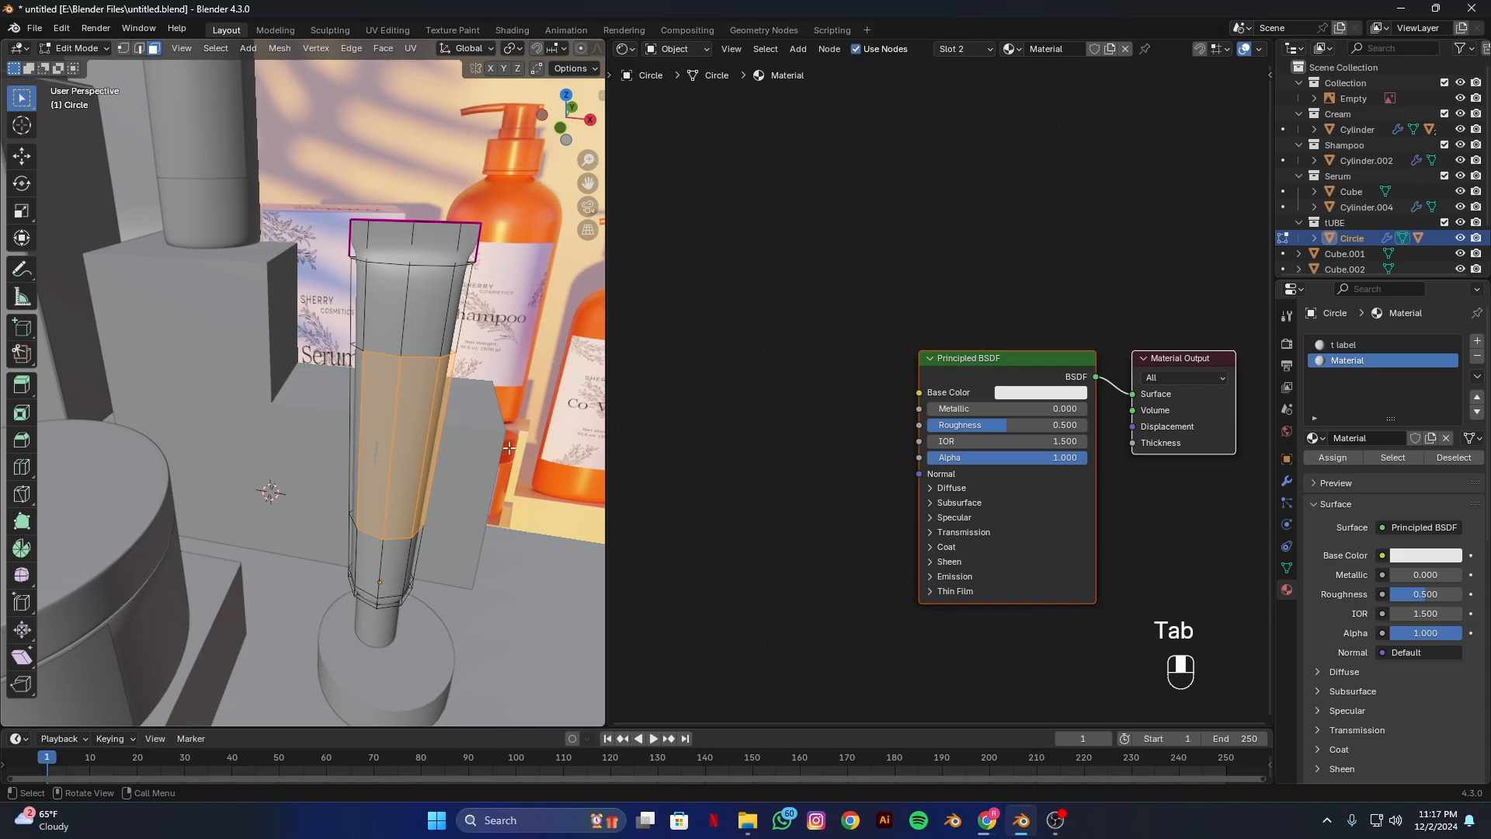
key(Tab)
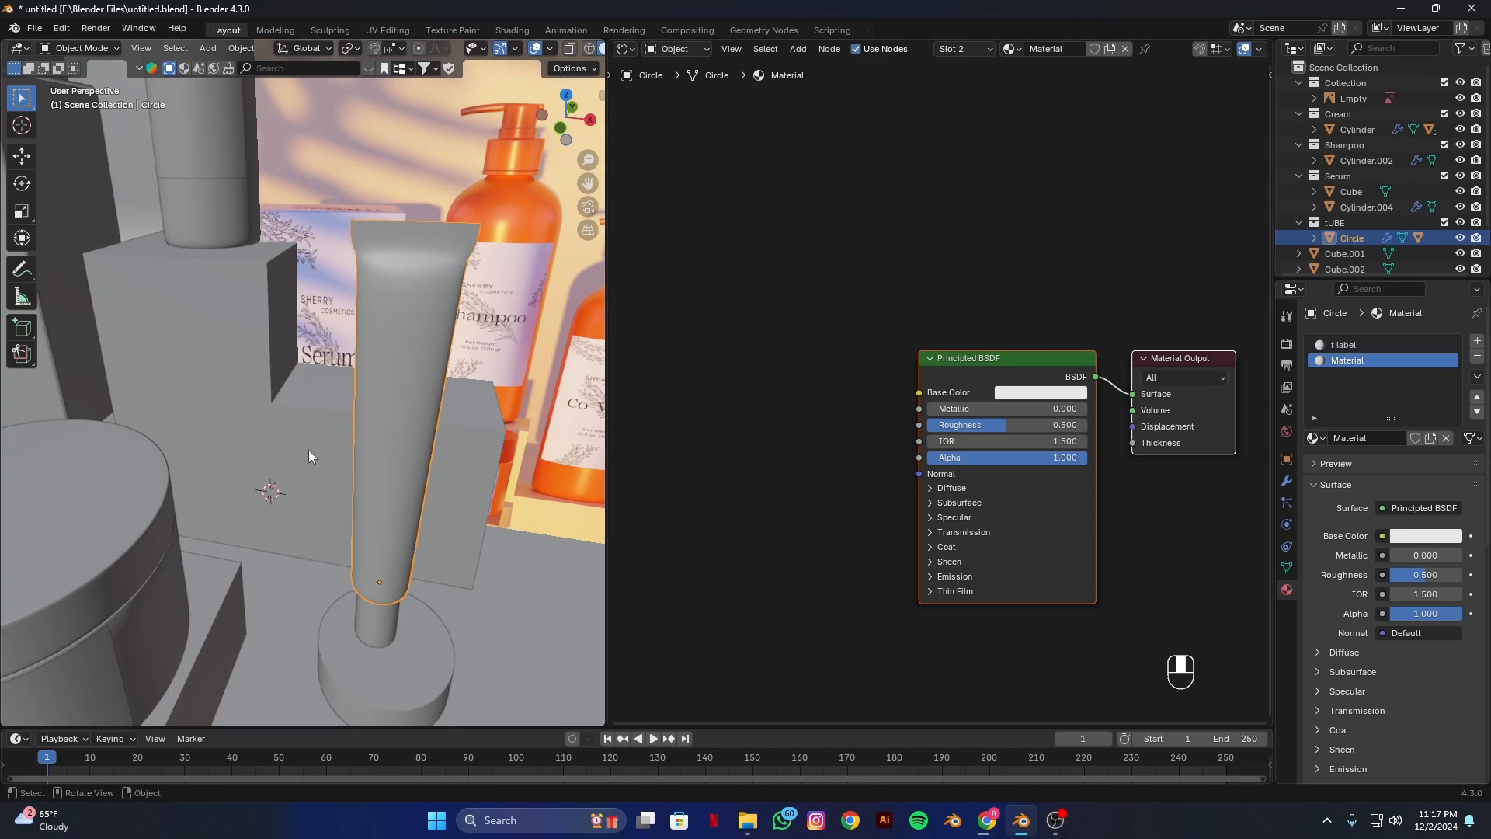
Rename the tube's second material as "tube label".
scroll(376, 490, down, 6)
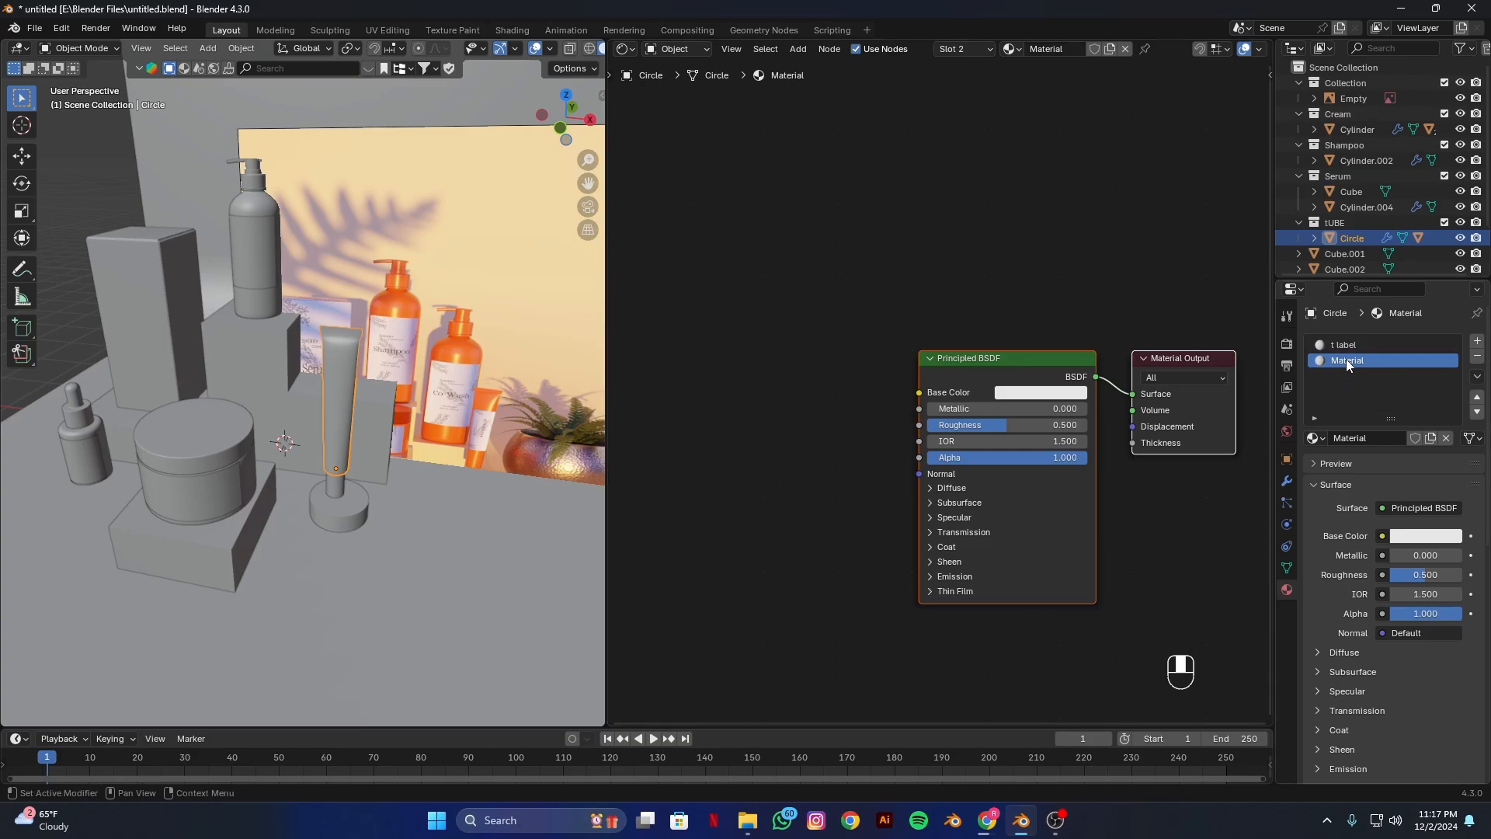
click(1069, 51)
text(tube)
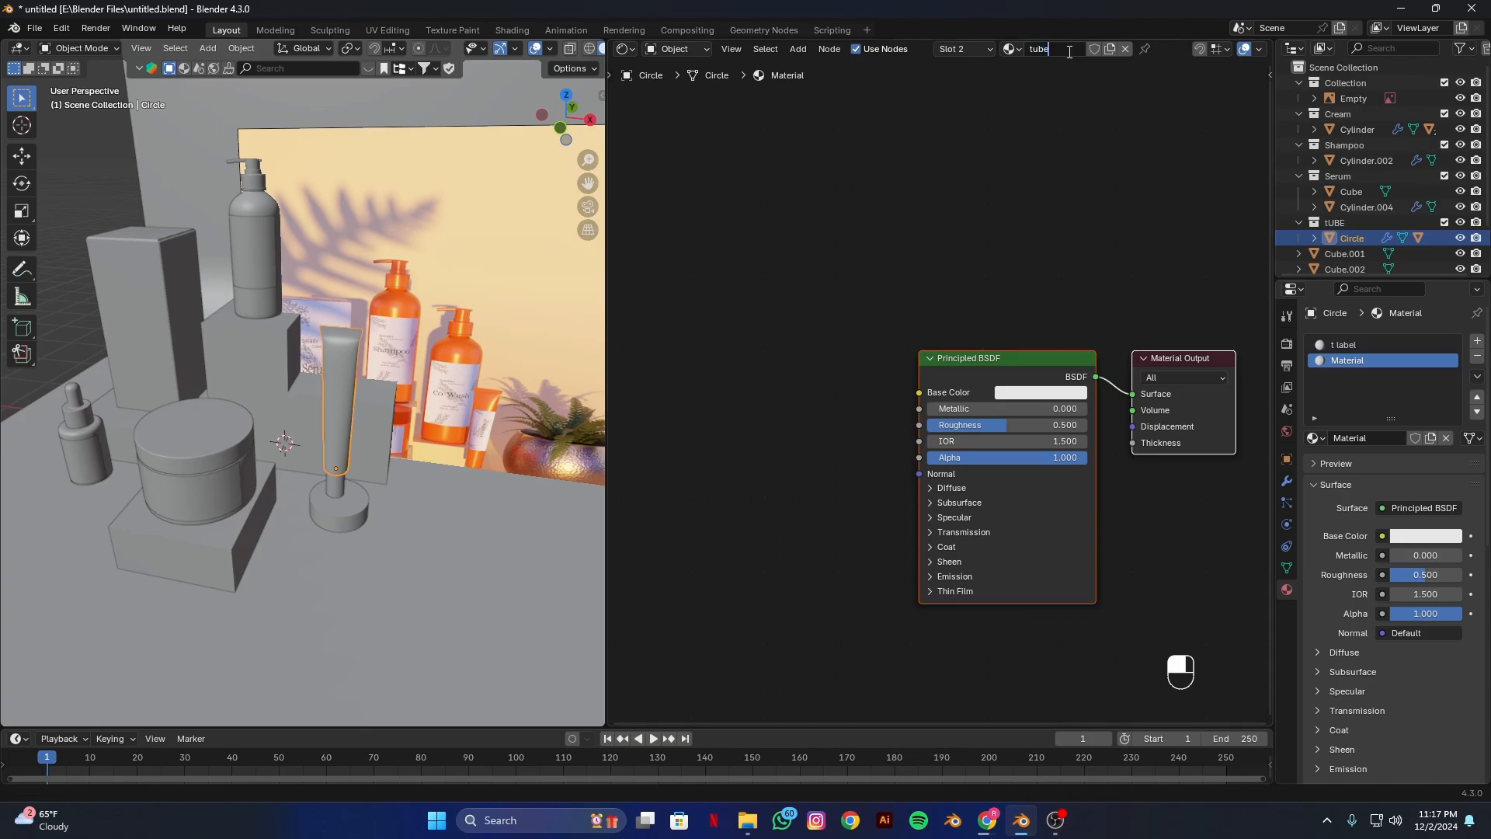
text( label)
key(Return)
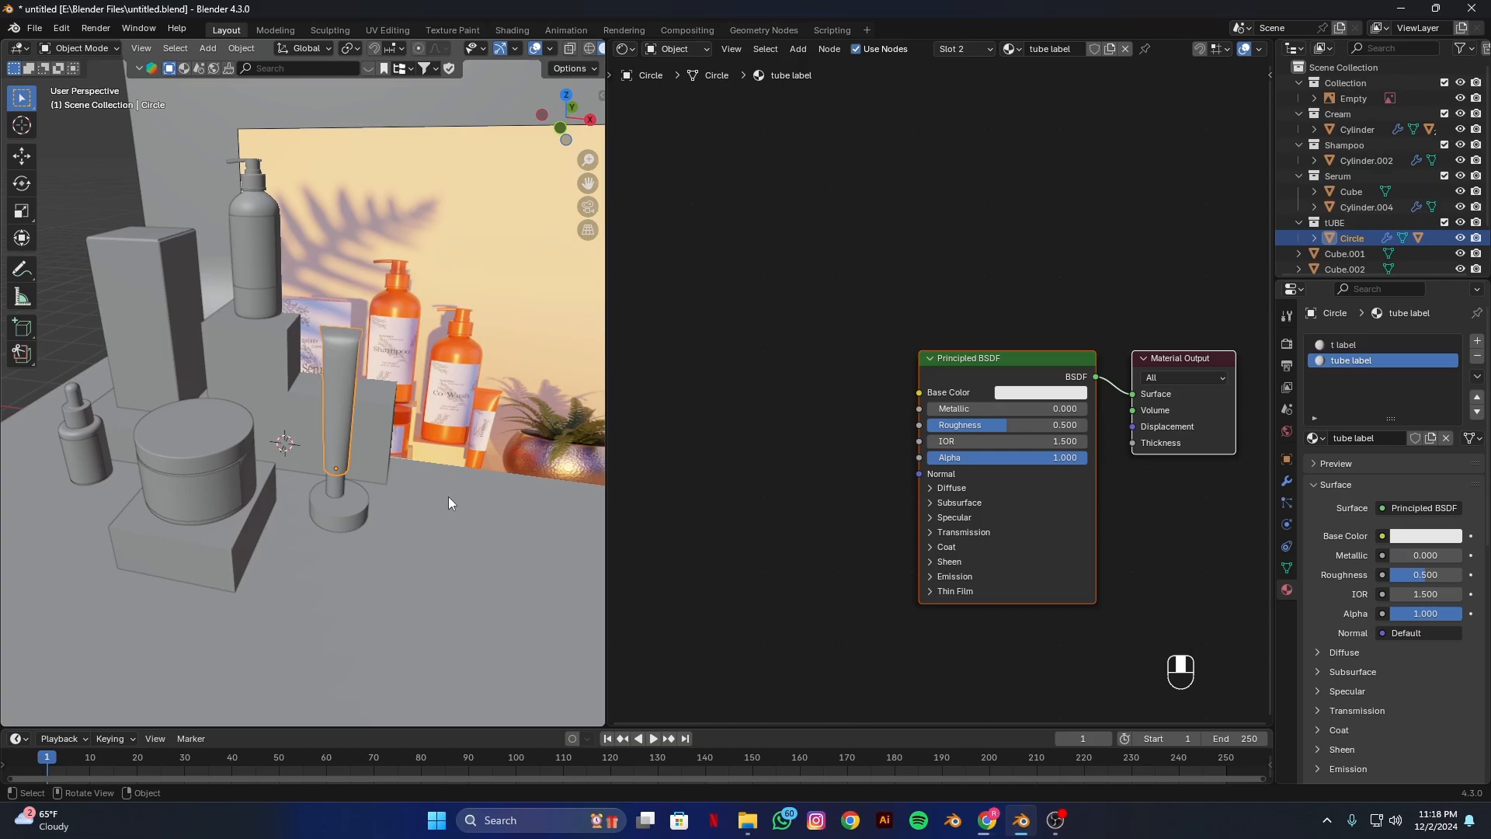
Bring the cream jar's label into the UV Editing workspace and display the Herbs Product Label "(2).jpg" image in the UV editor.
click(201, 508)
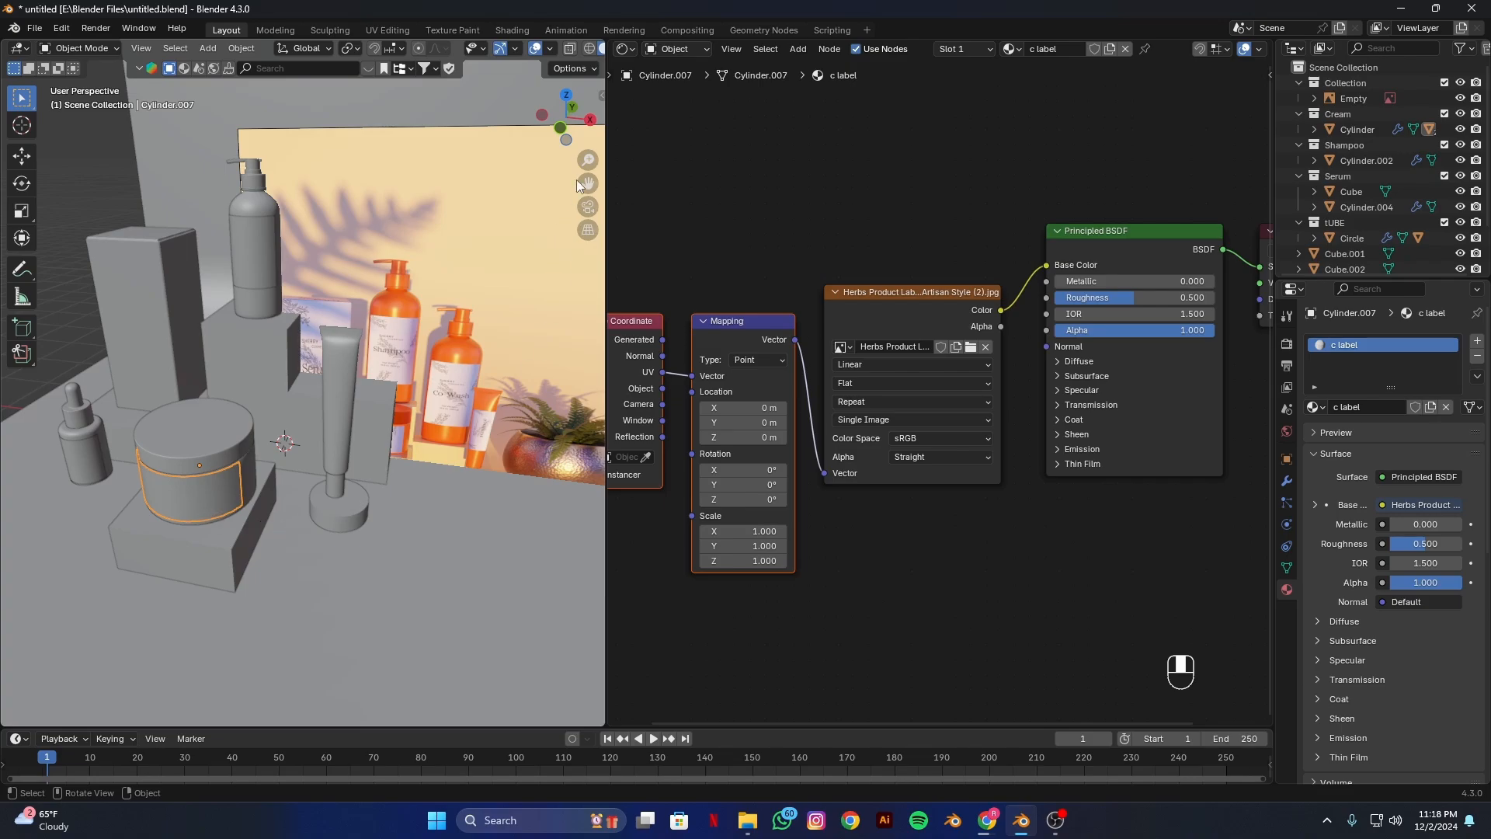
click(400, 31)
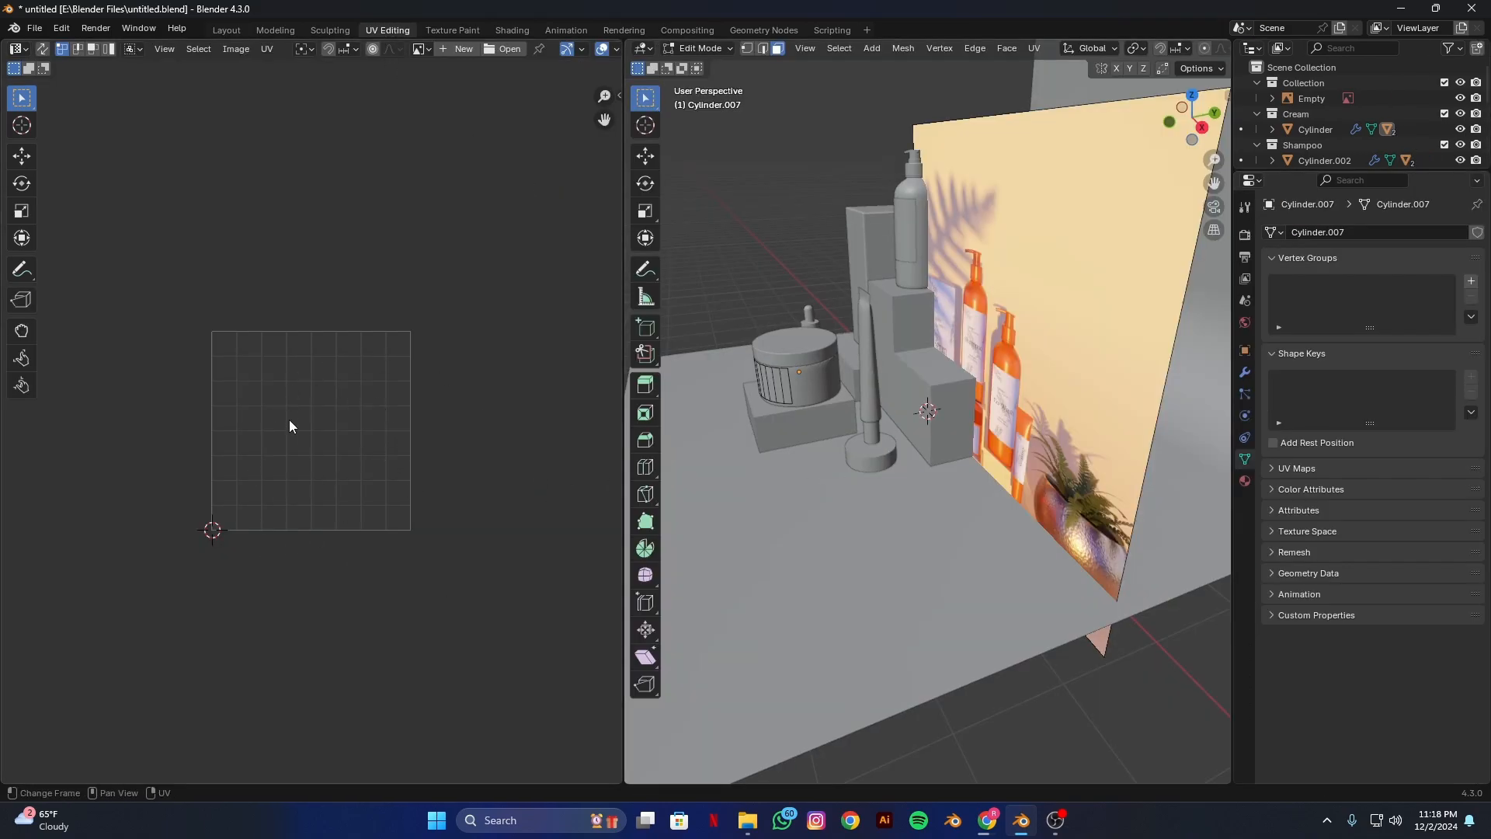
click(427, 50)
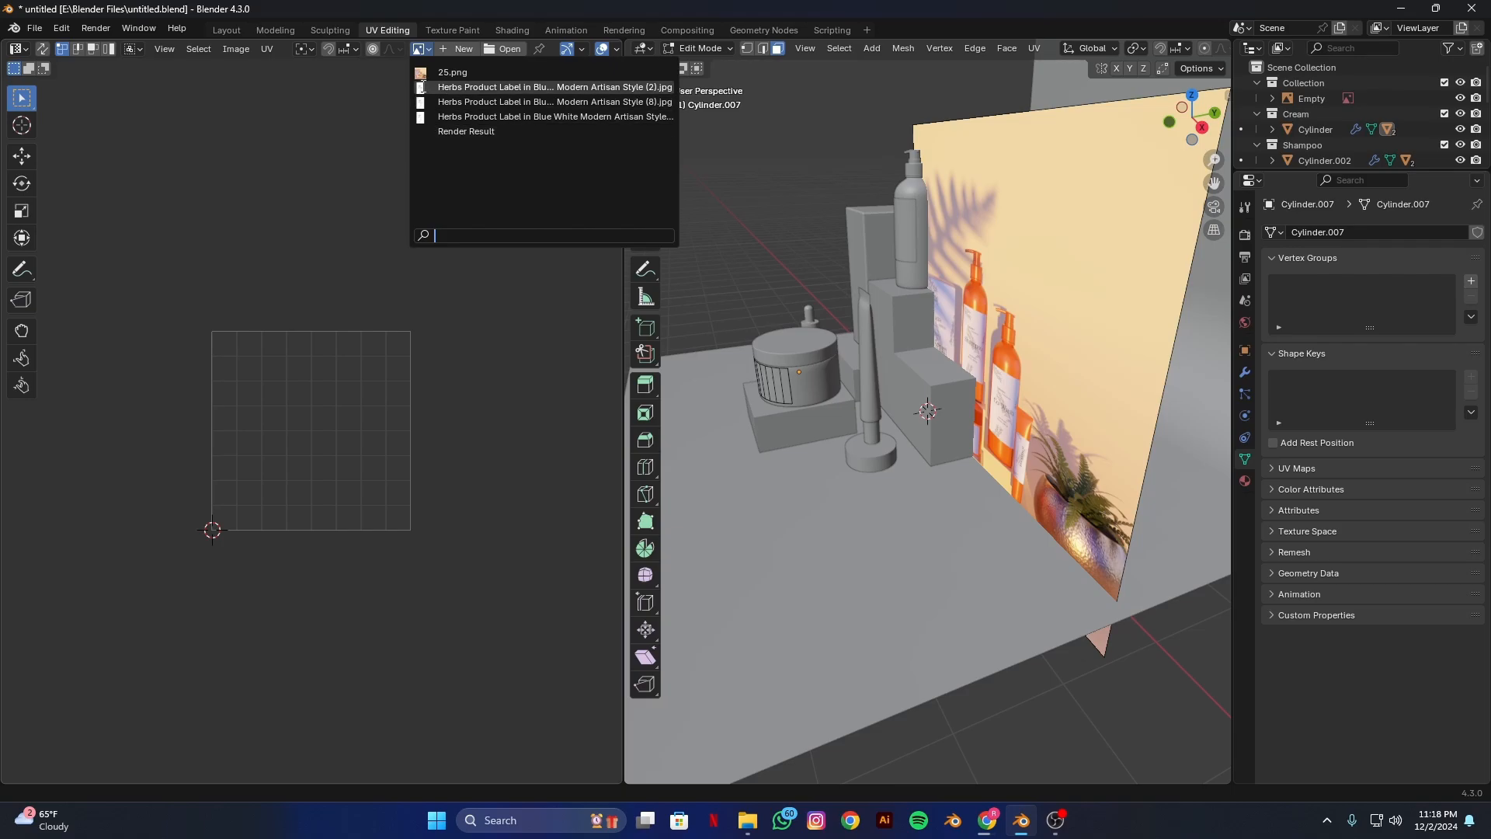
click(422, 88)
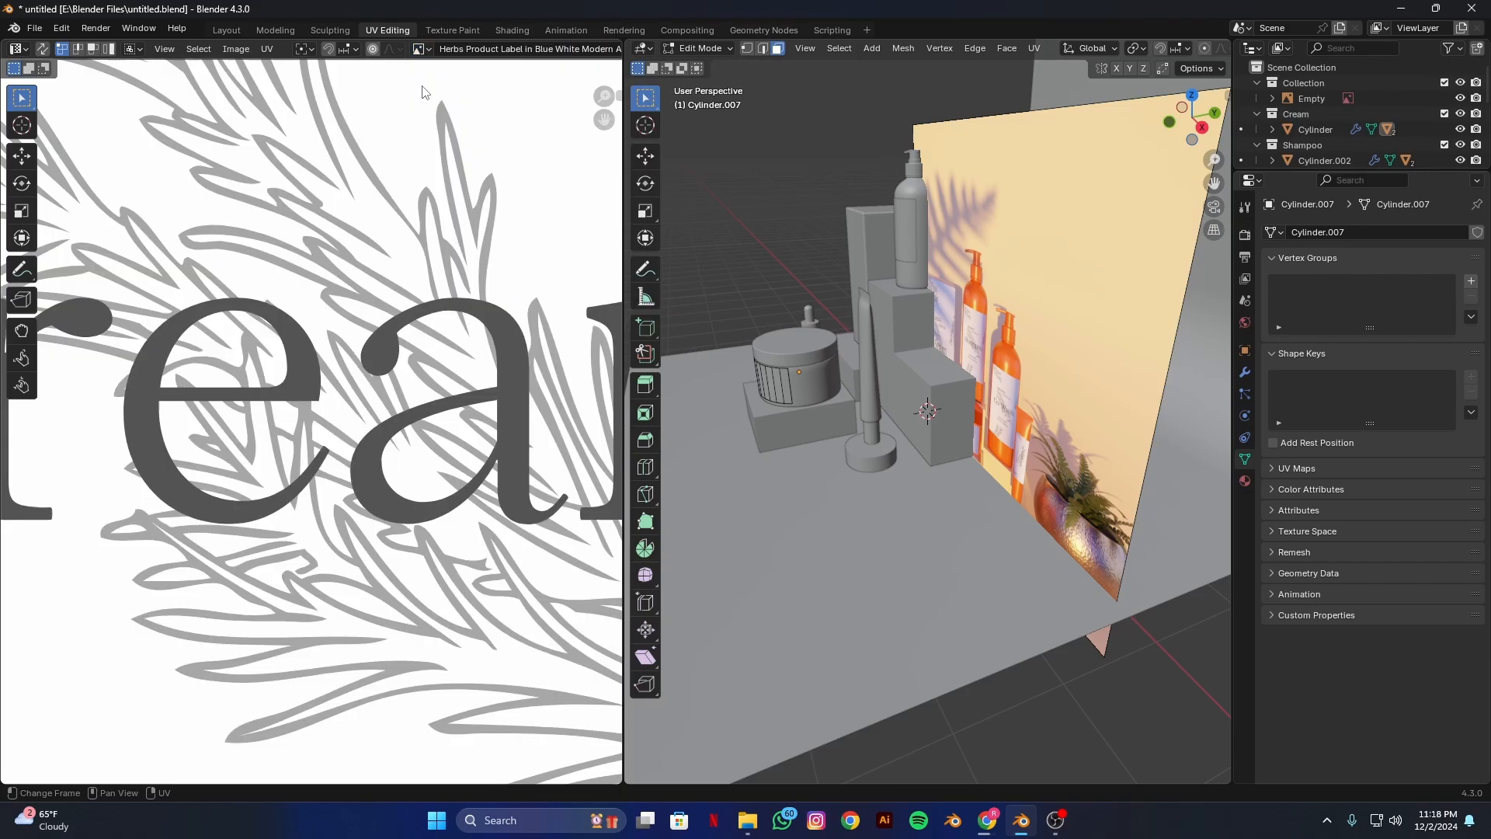
scroll(389, 472, down, 4)
scroll(388, 472, down, 5)
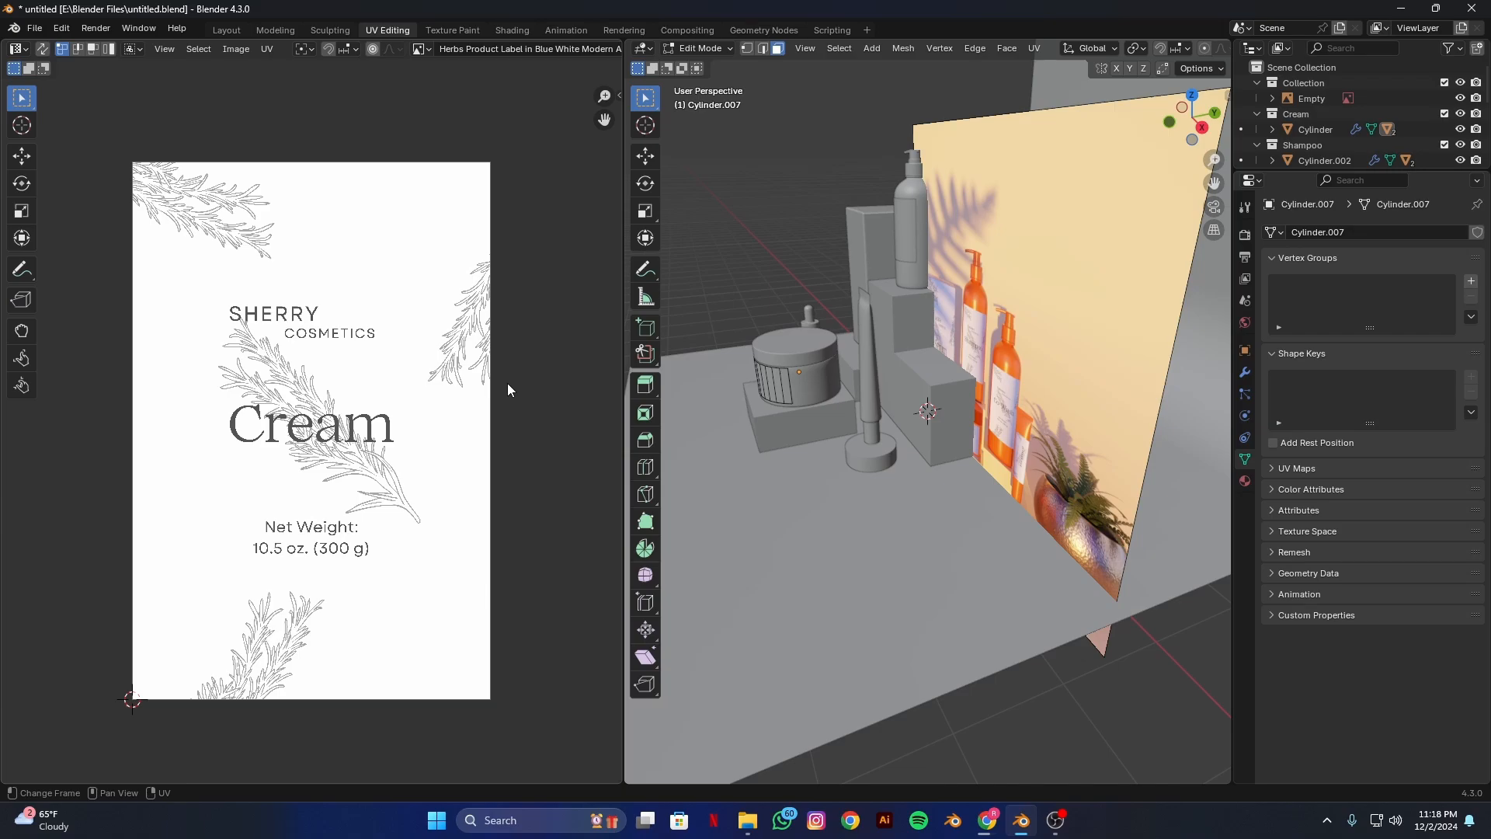
Return to the Layout workspace and switch the Shader Editor area to the Image Editor.
click(227, 30)
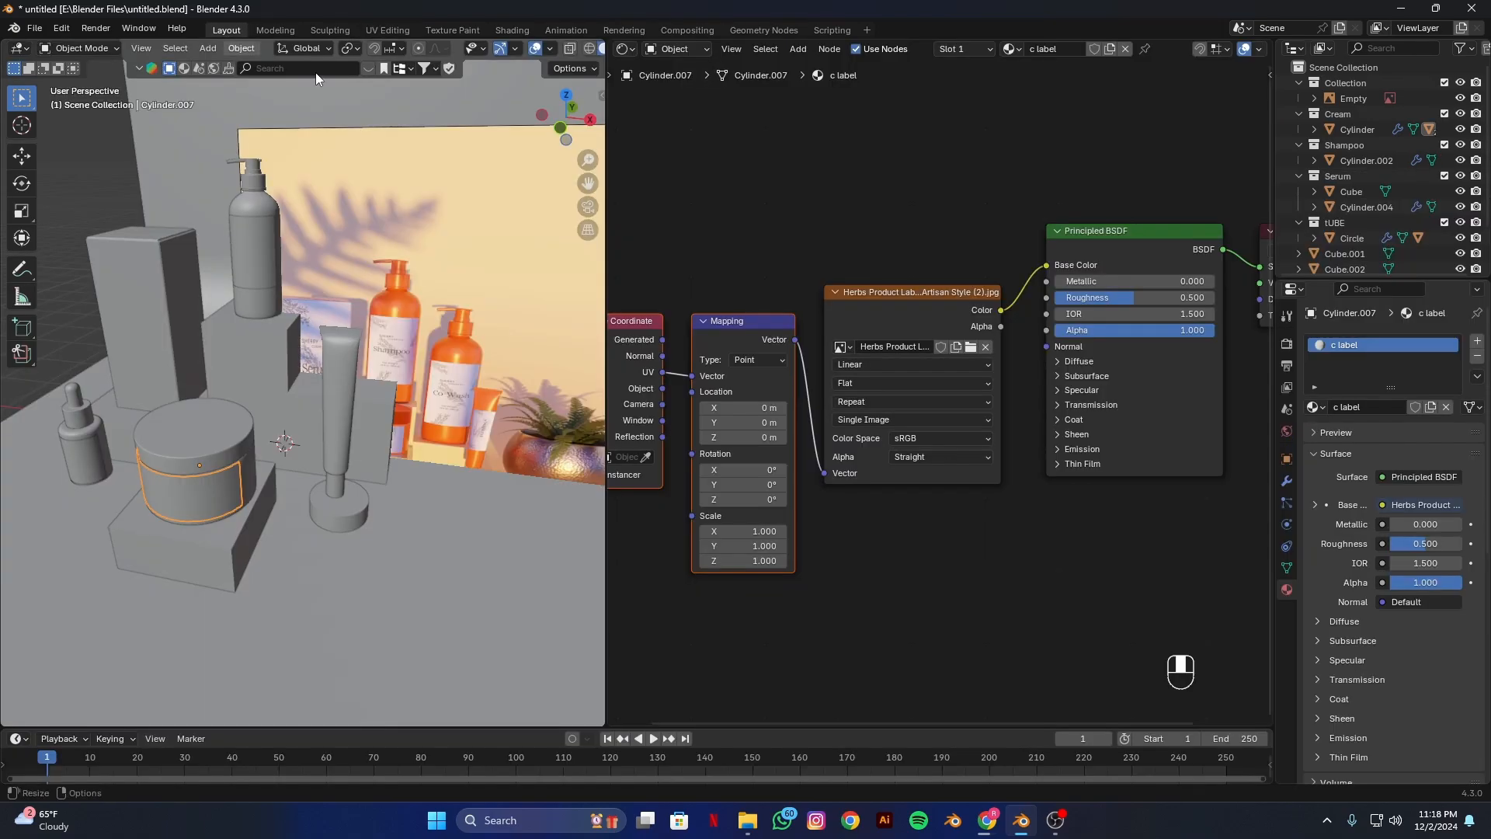
click(622, 50)
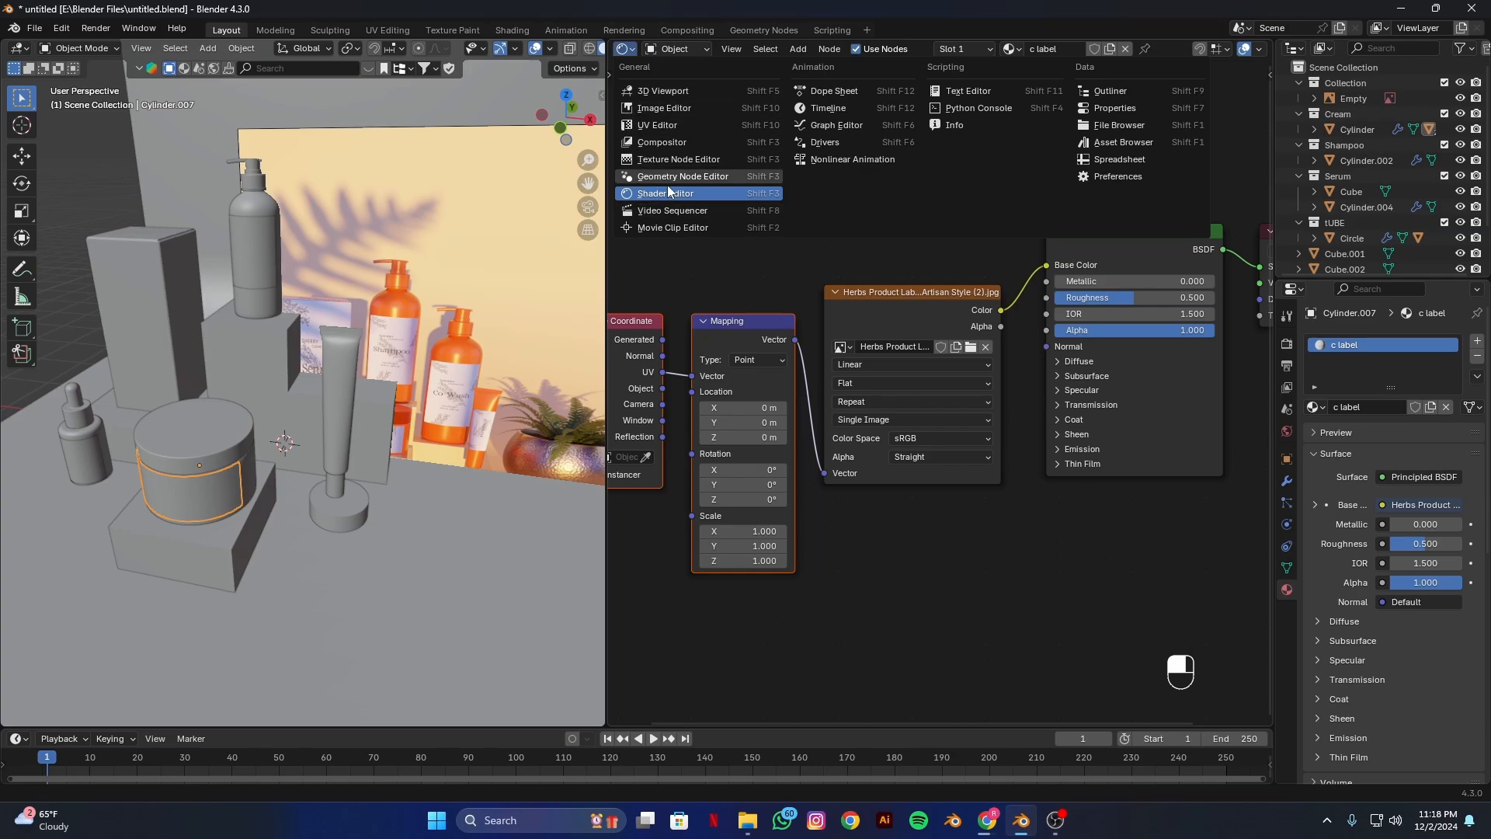
click(664, 108)
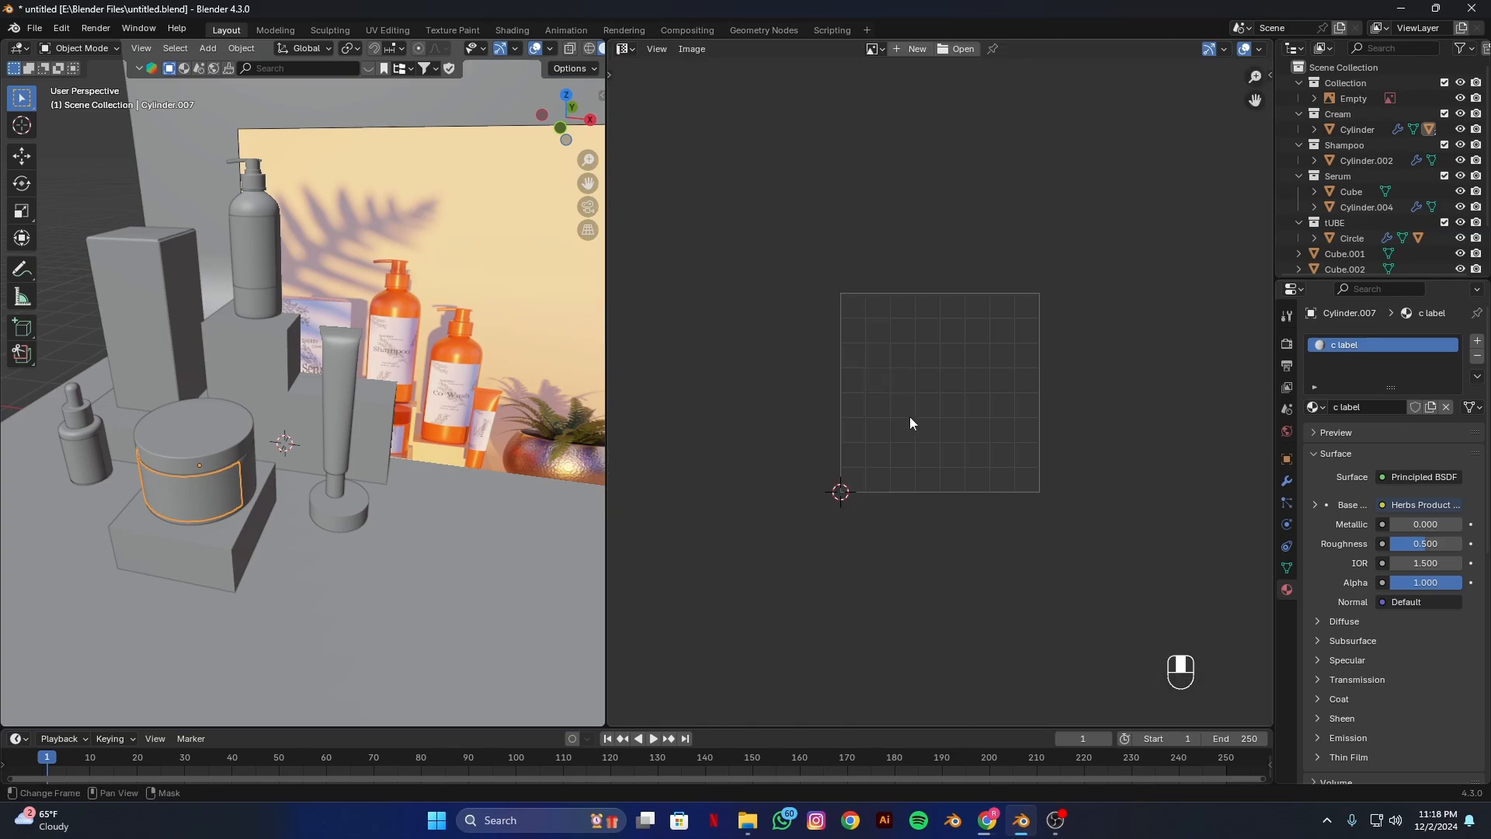
Display the Herbs Product Label "(2).jpg" image in the Image Editor and fit the Cream label in view.
click(877, 49)
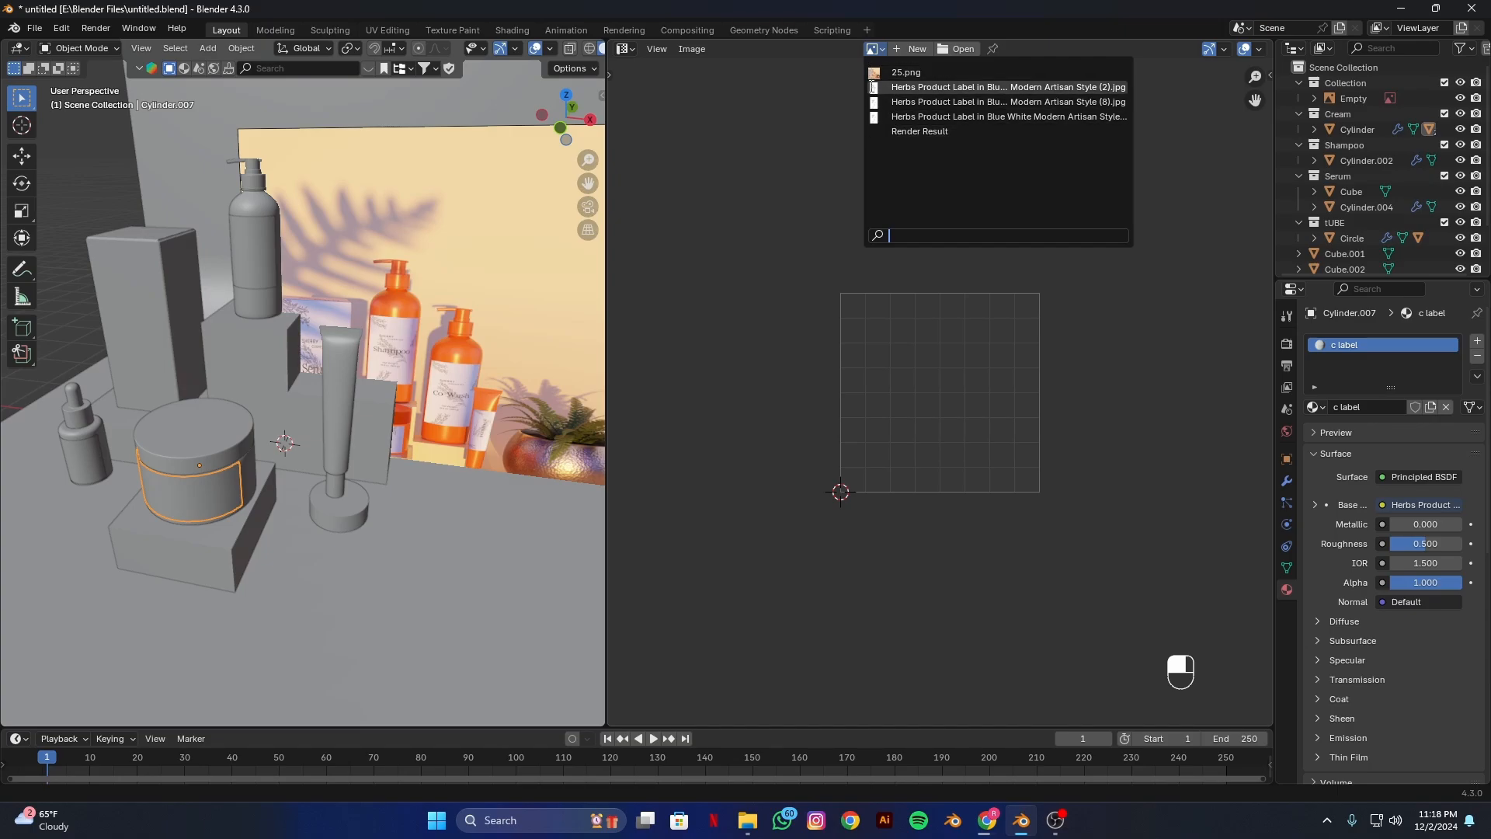
click(873, 87)
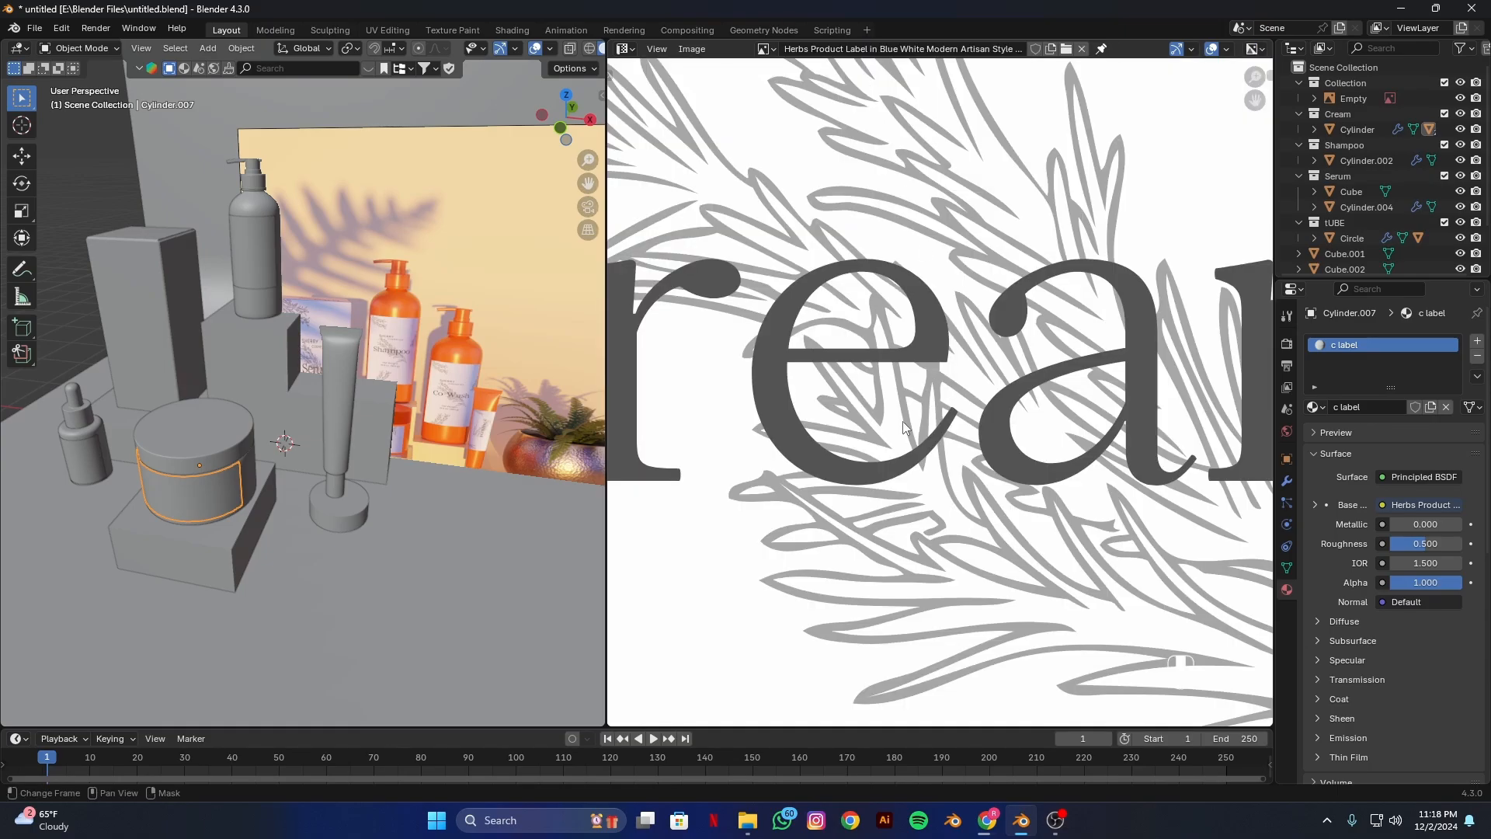
scroll(903, 421, down, 8)
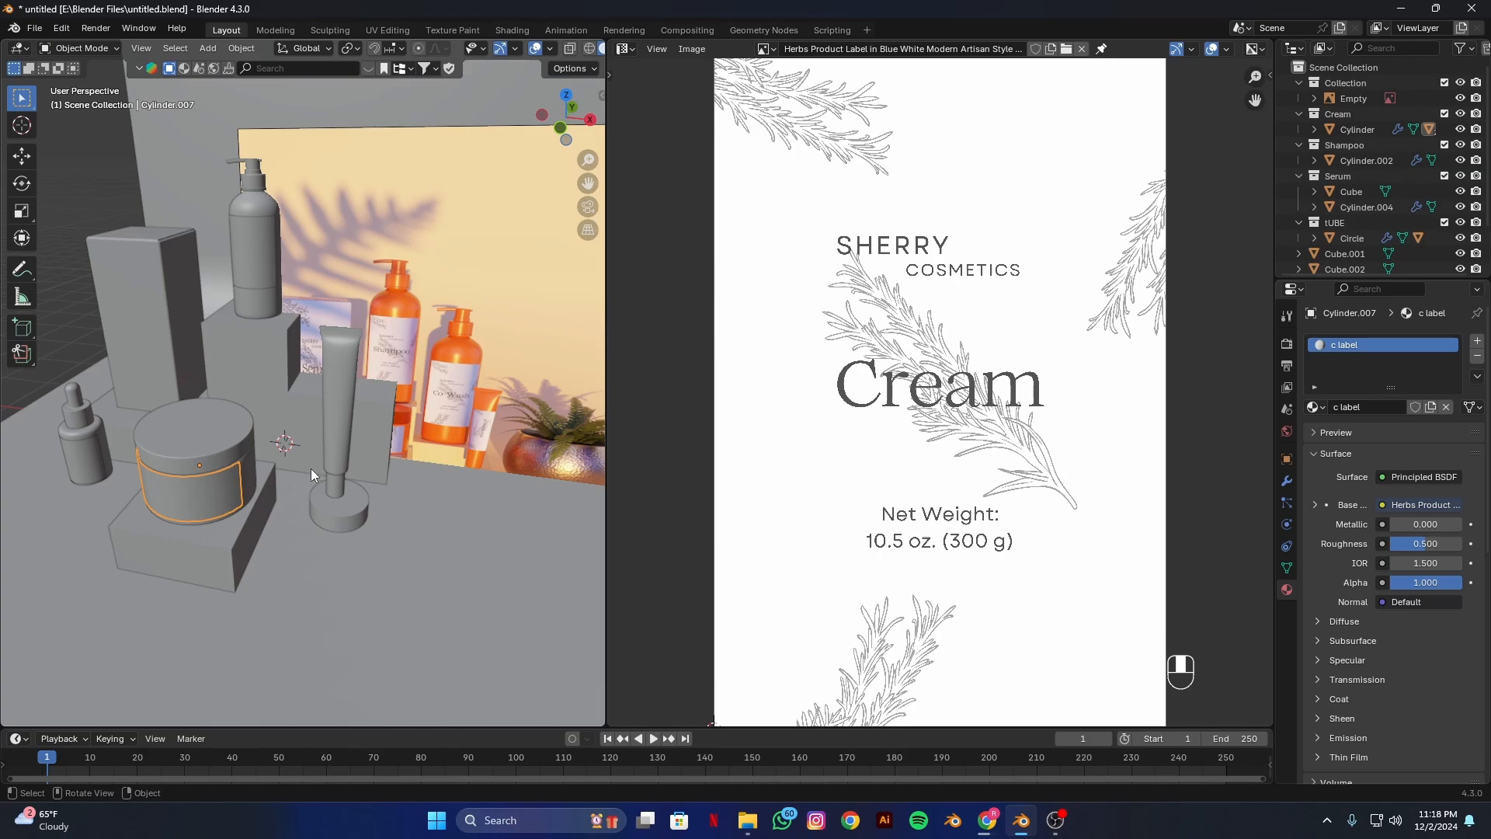
Add a camera to the scene from the front orthographic view.
scroll(311, 468, down, 5)
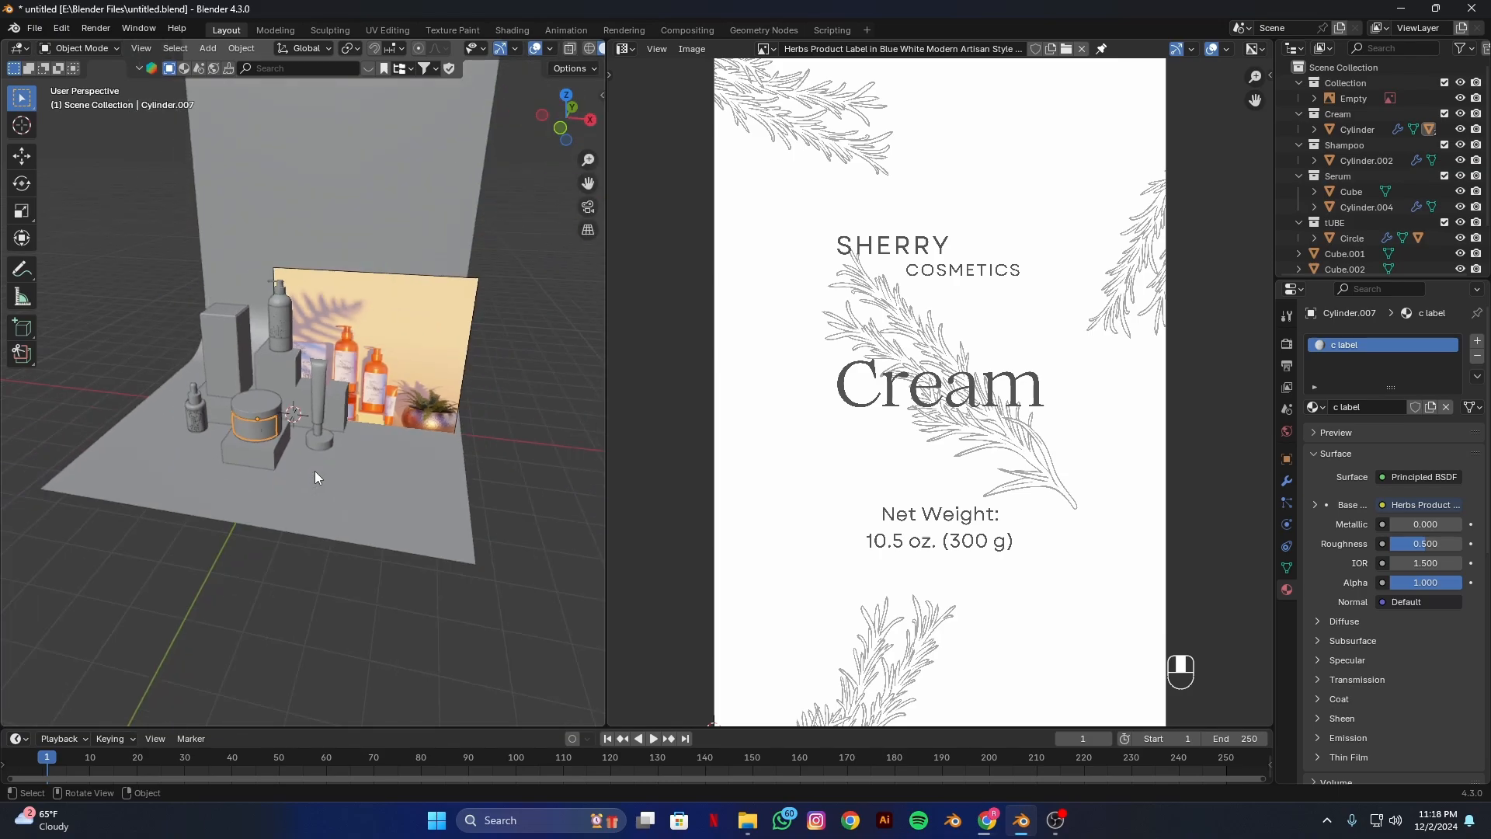
key(KP_1)
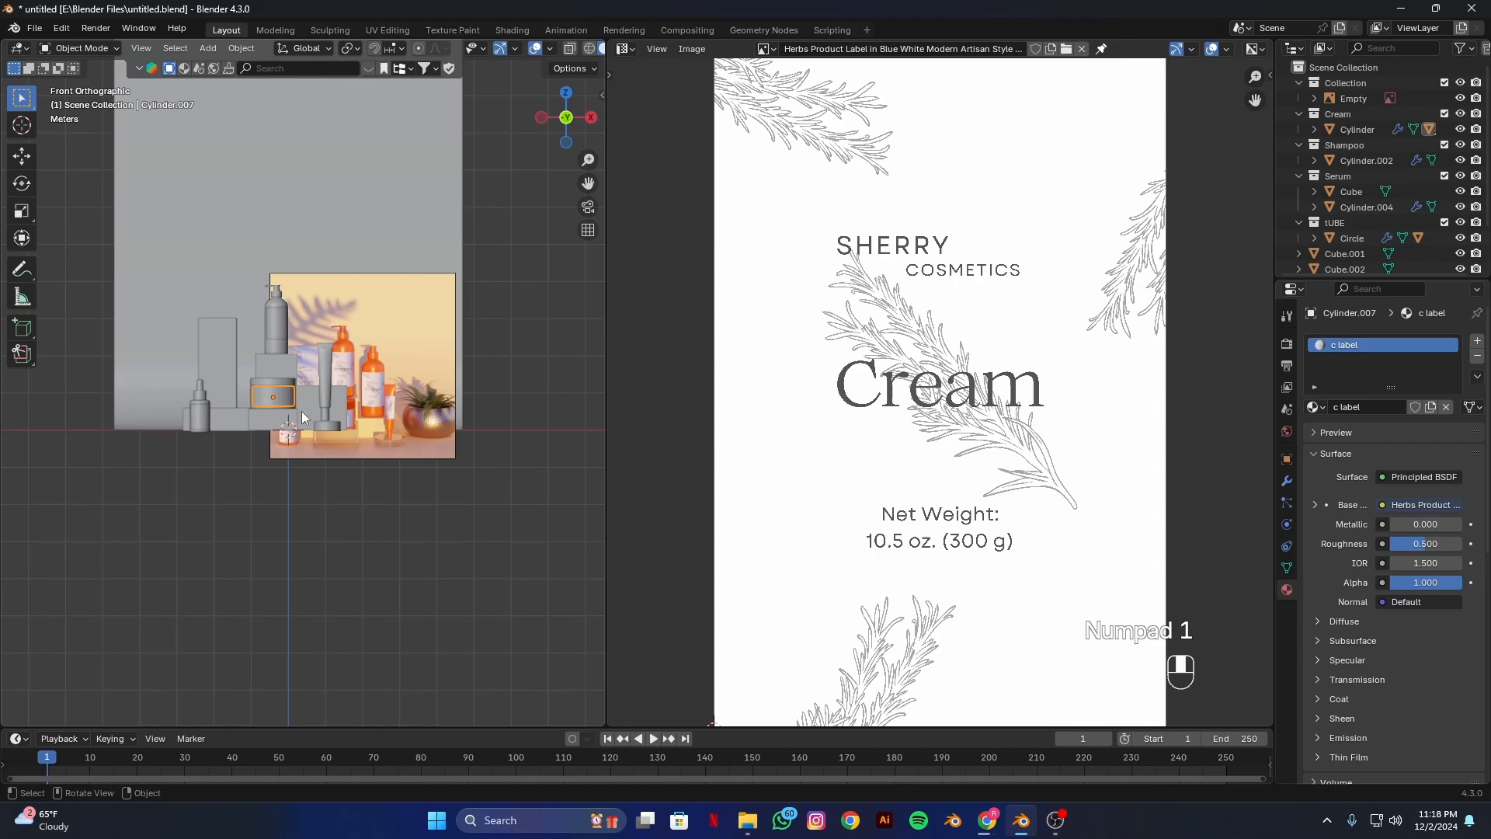
key(shift+a)
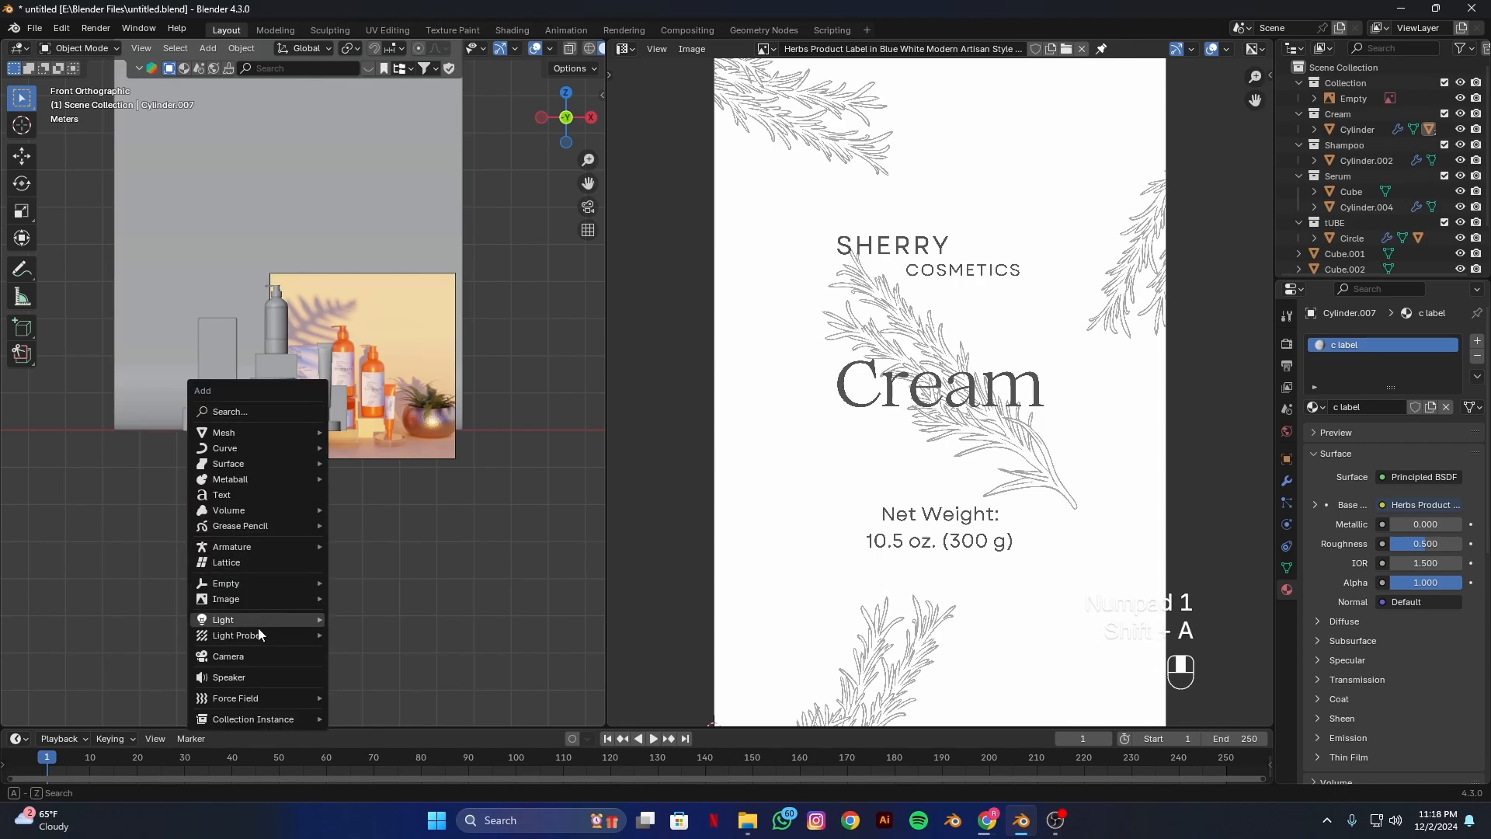
click(255, 653)
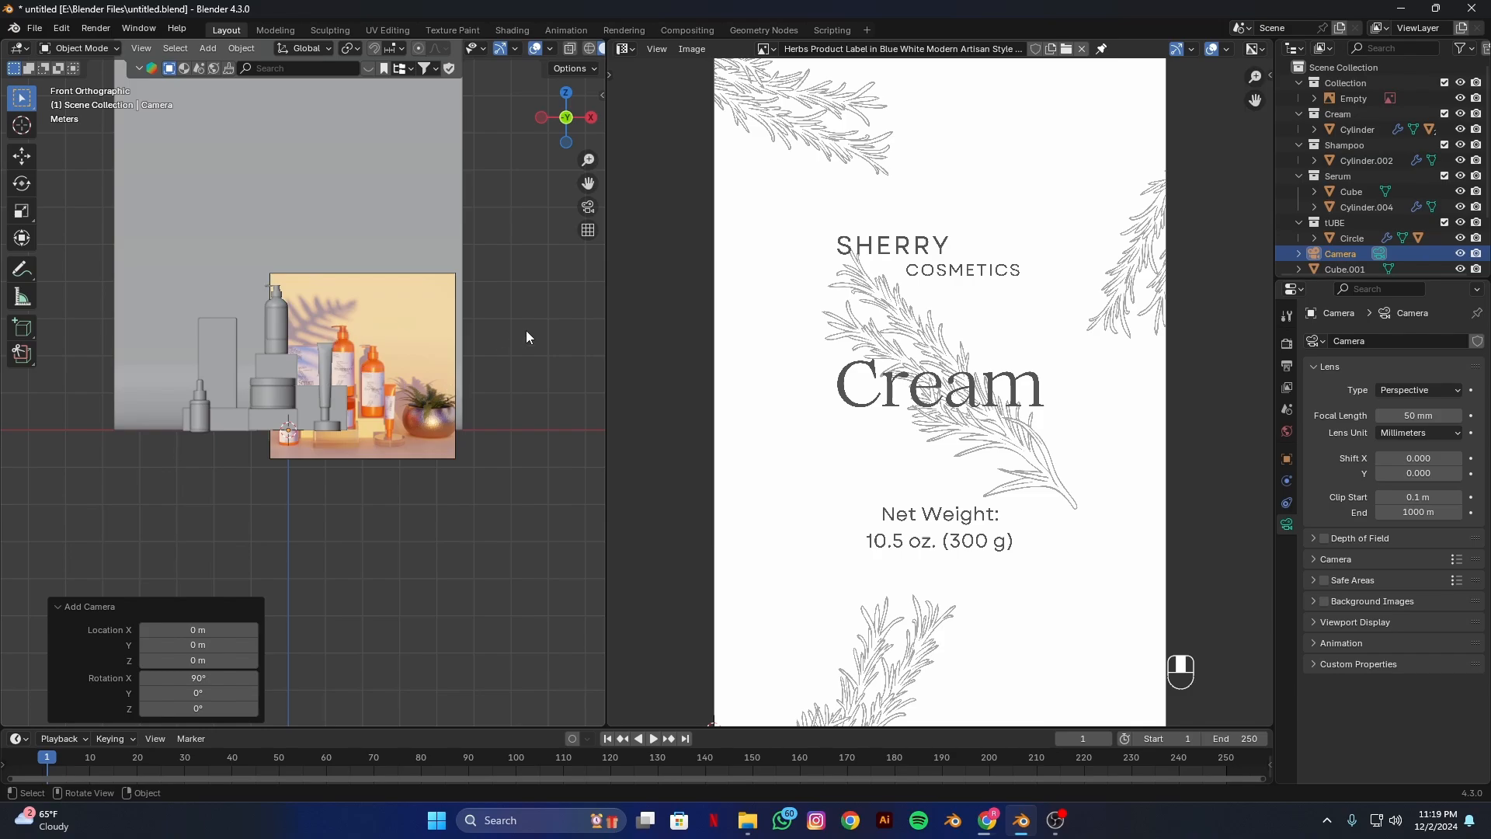
Pull the camera back along the Y axis by about 9.06 m, plus about 4.04 m more, in front of the products.
drag(567, 146, 391, 323)
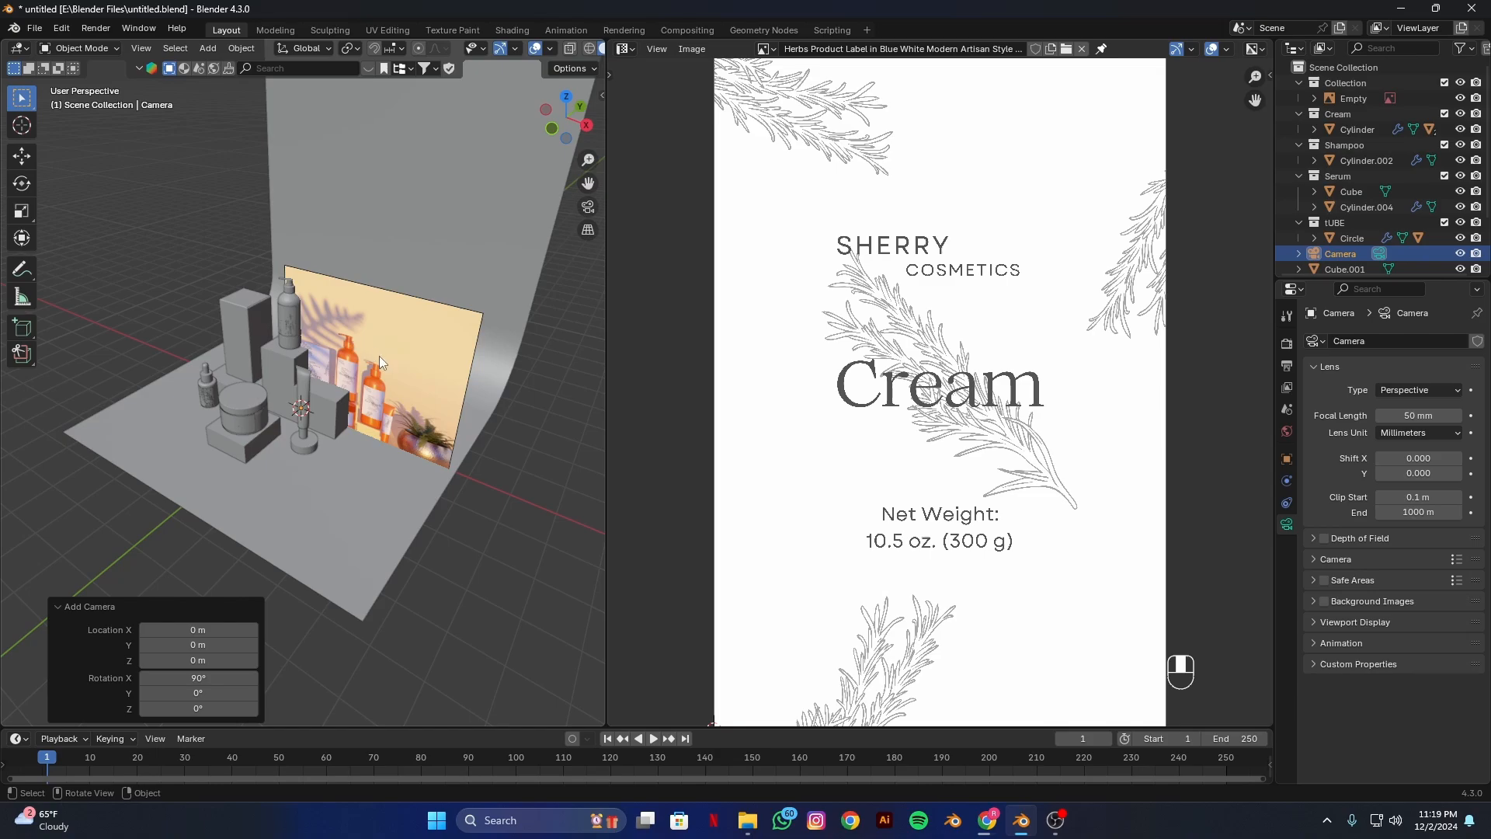
key(g)
key(y)
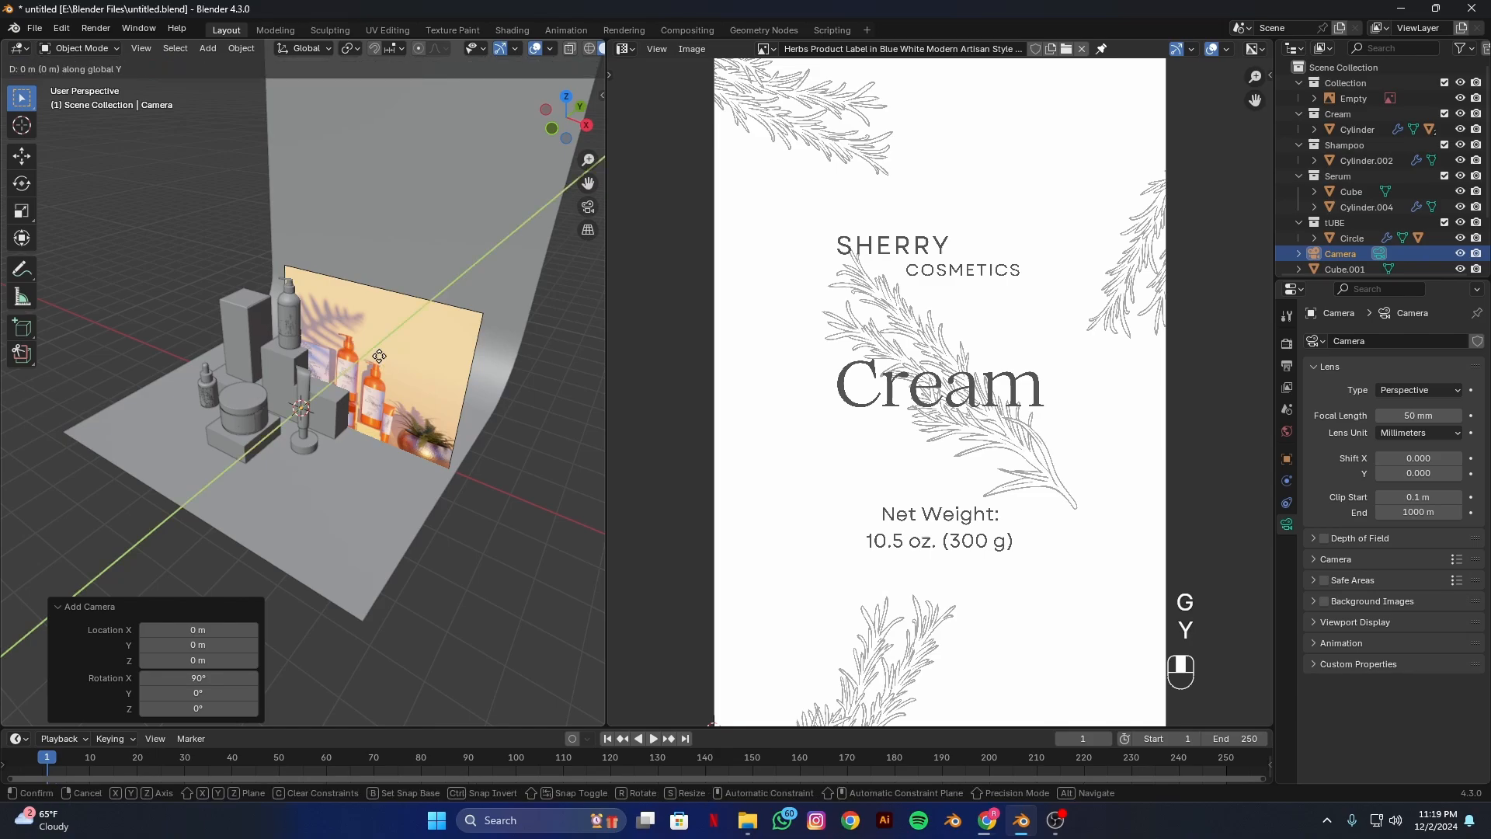
click(38, 566)
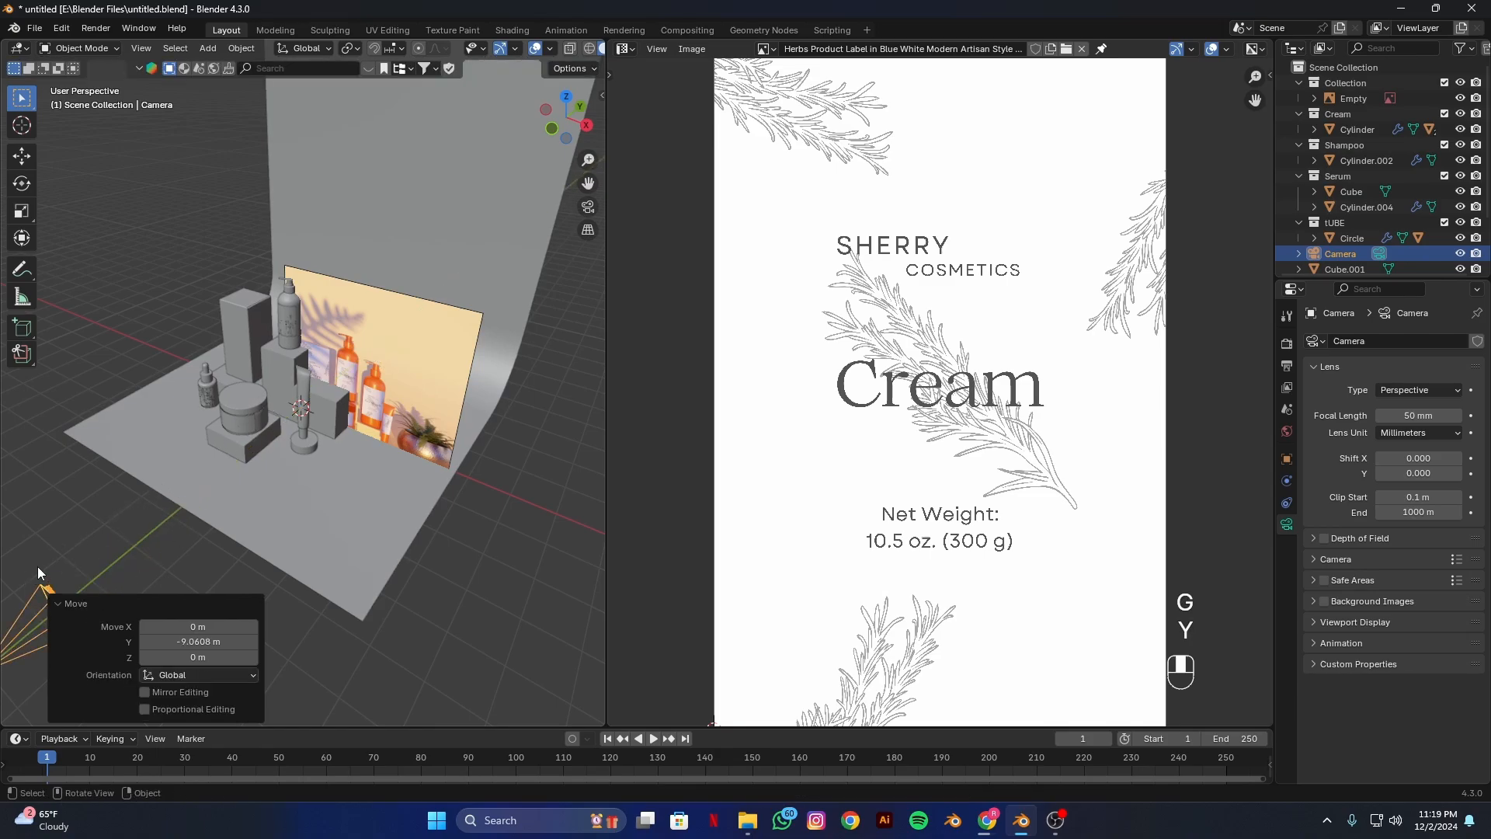
scroll(357, 441, down, 2)
key(g)
key(y)
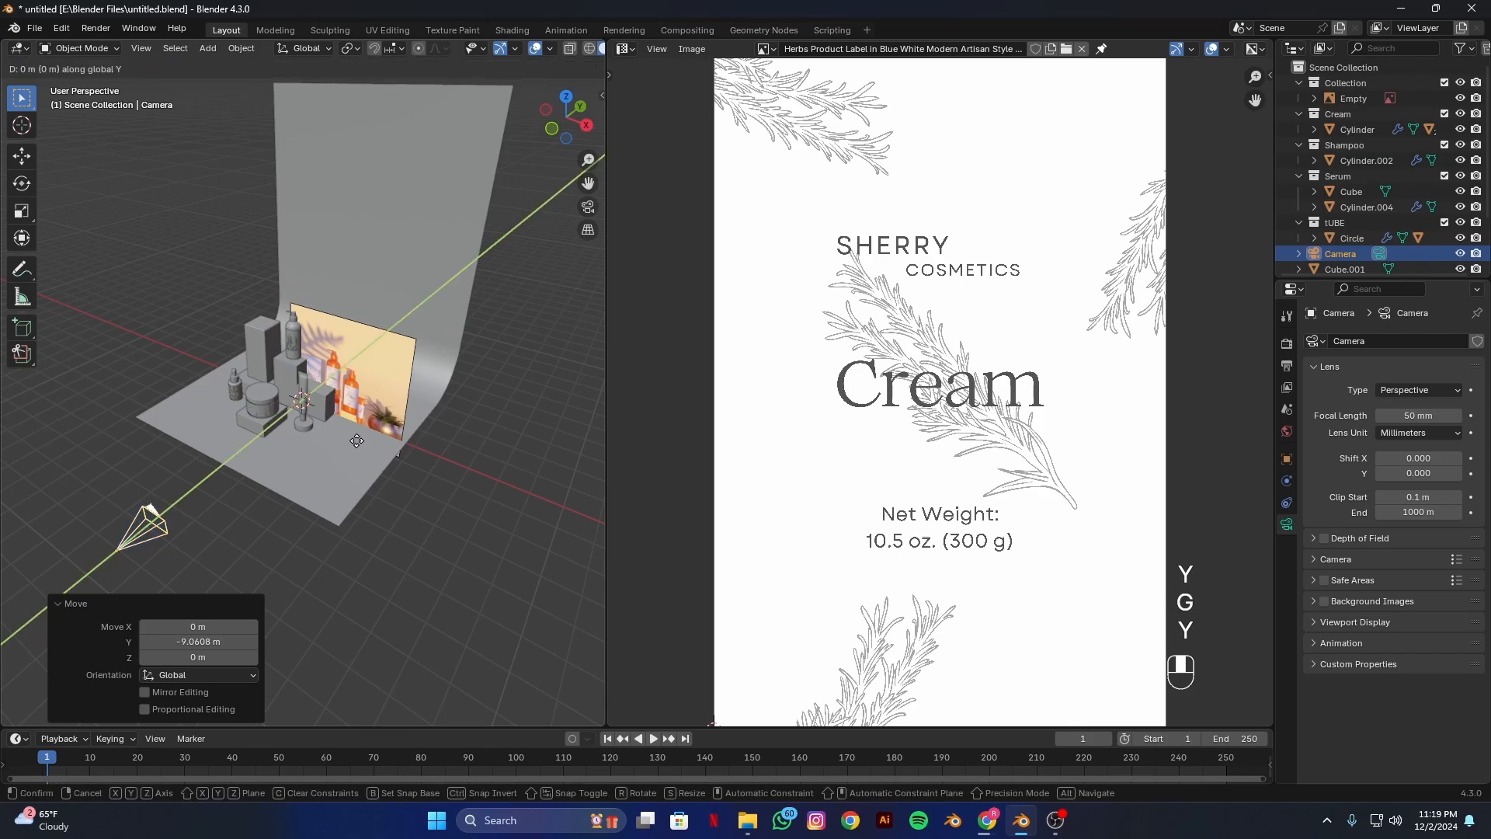
click(189, 544)
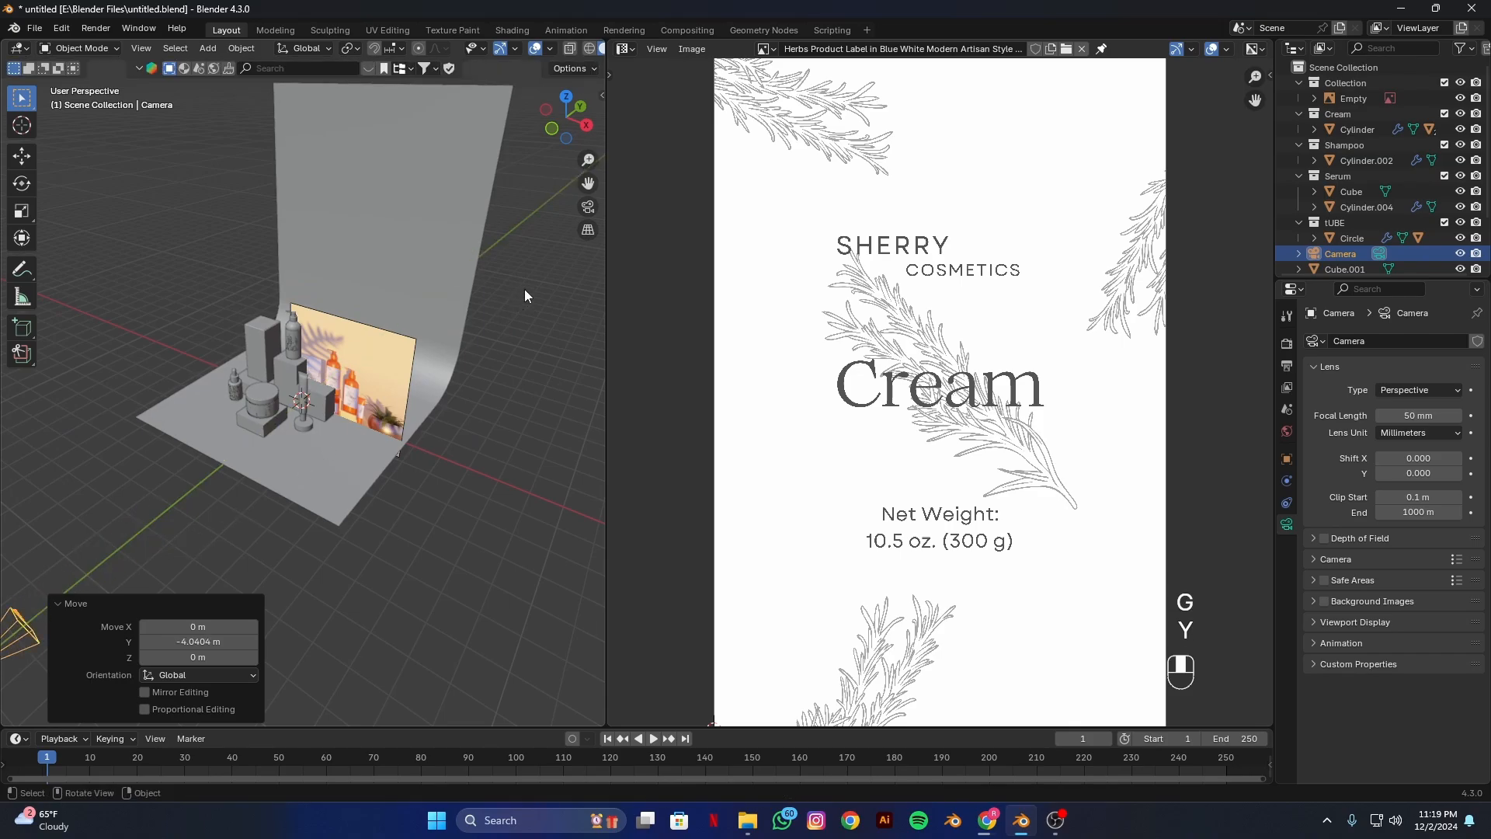
Look through the camera in the existing 3D viewport and switch the Image Editor area to a second 3D Viewport.
click(587, 207)
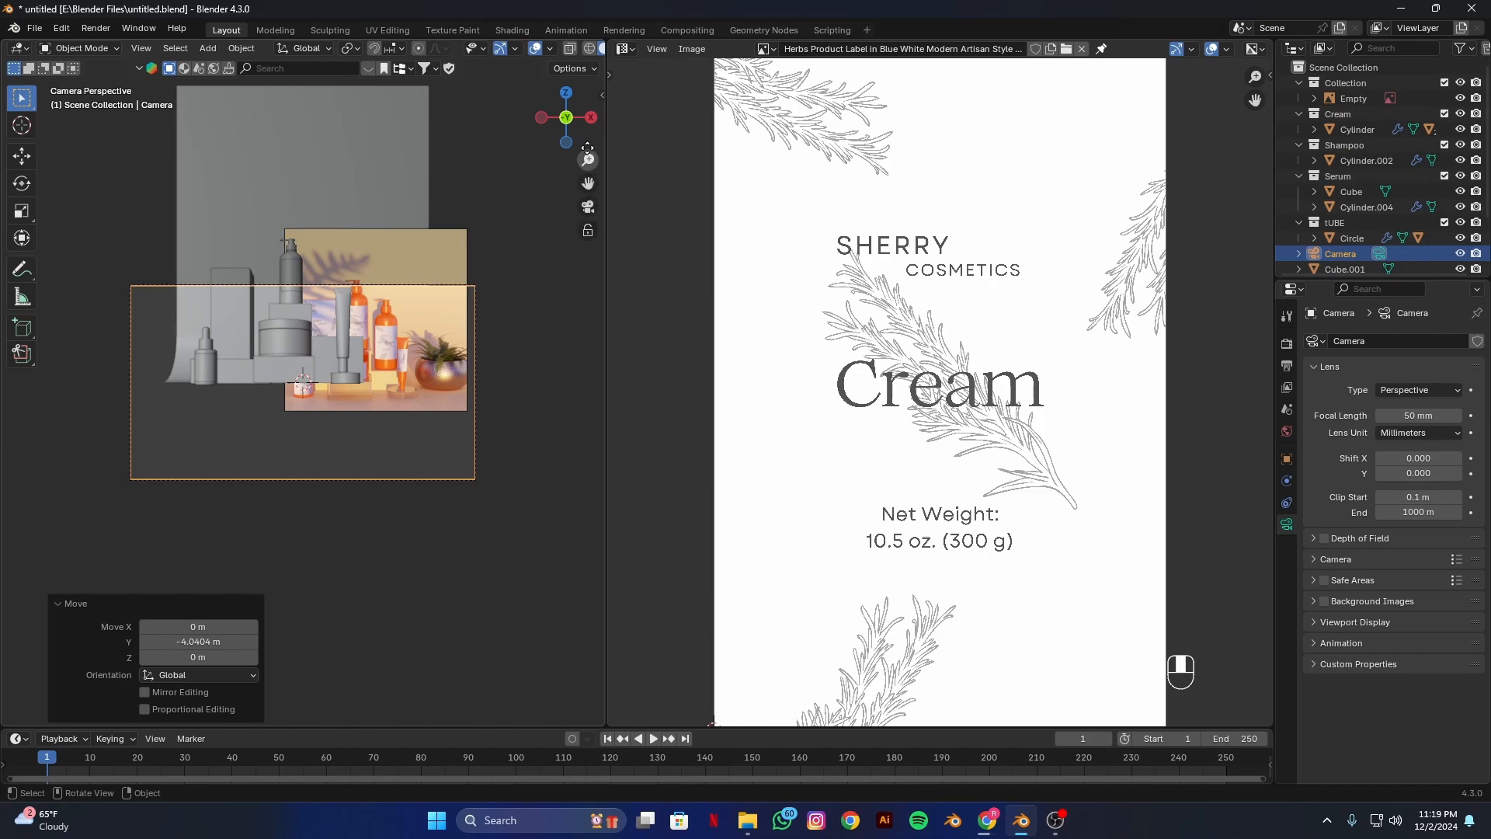
click(624, 49)
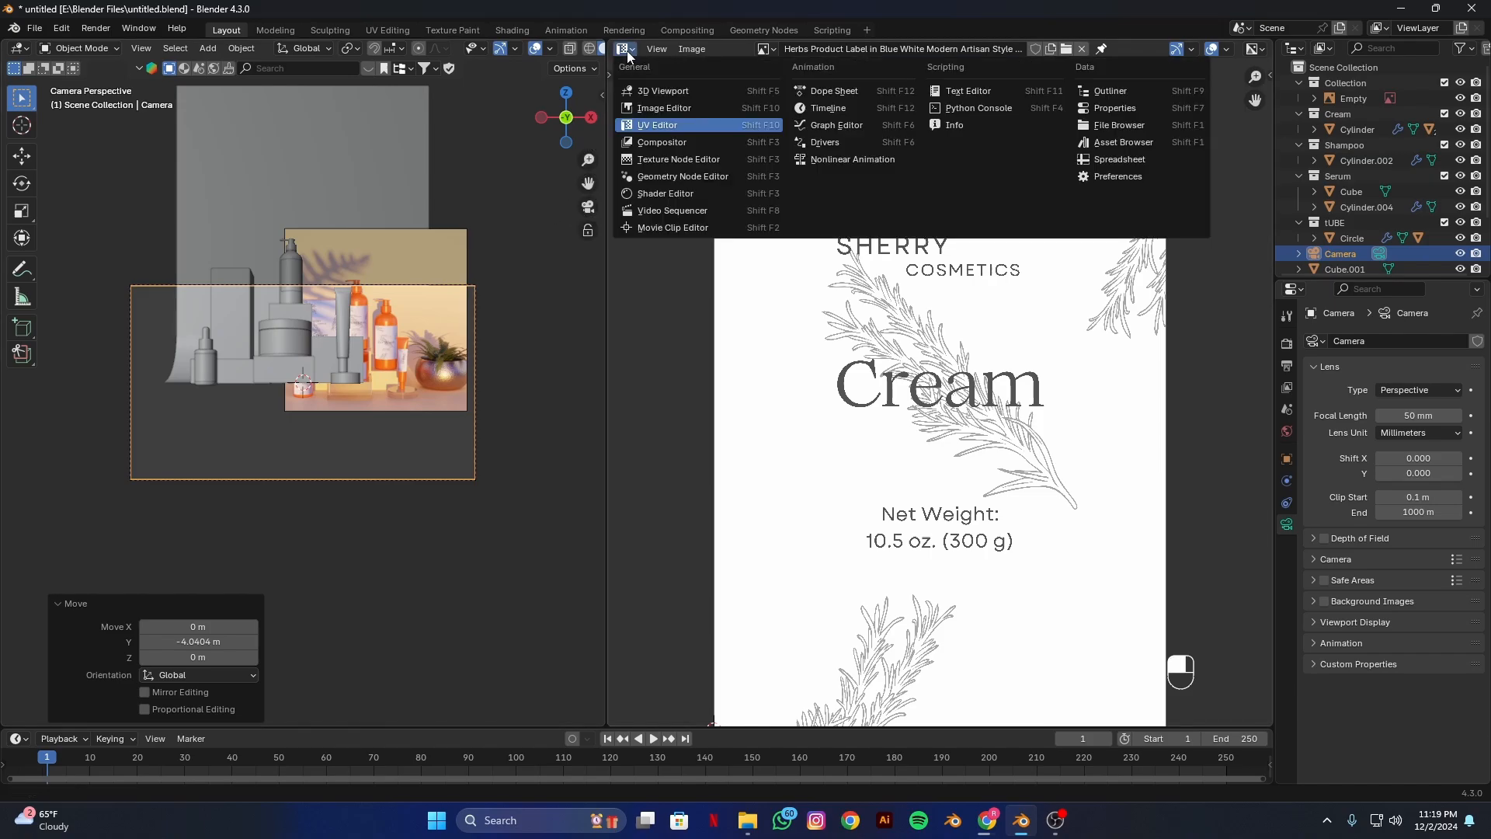
click(652, 90)
scroll(1008, 514, down, 6)
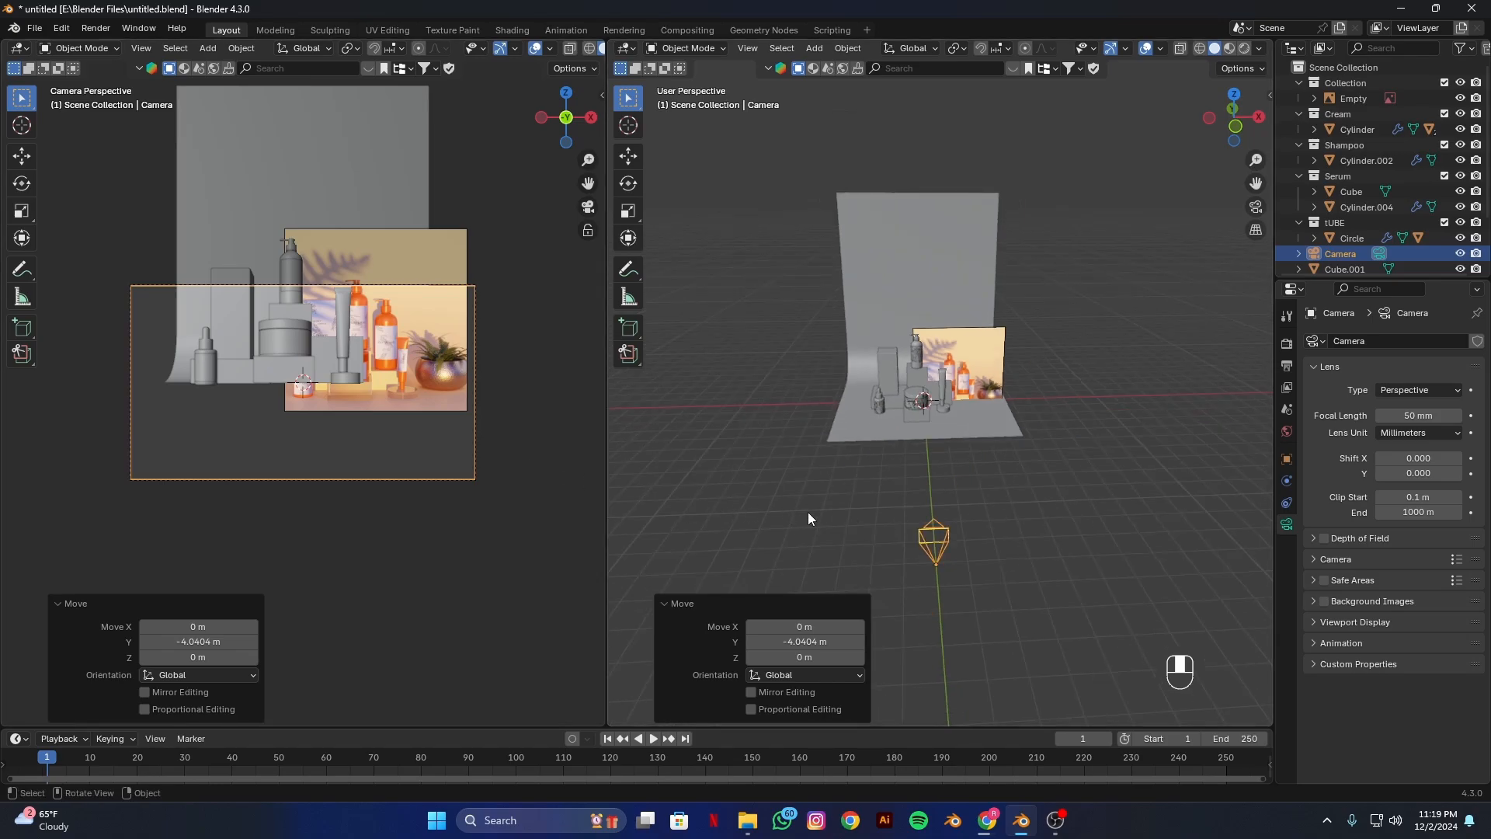
Raise the camera about 1.82 m along Z and set its focal length to 100 mm.
key(g)
key(z)
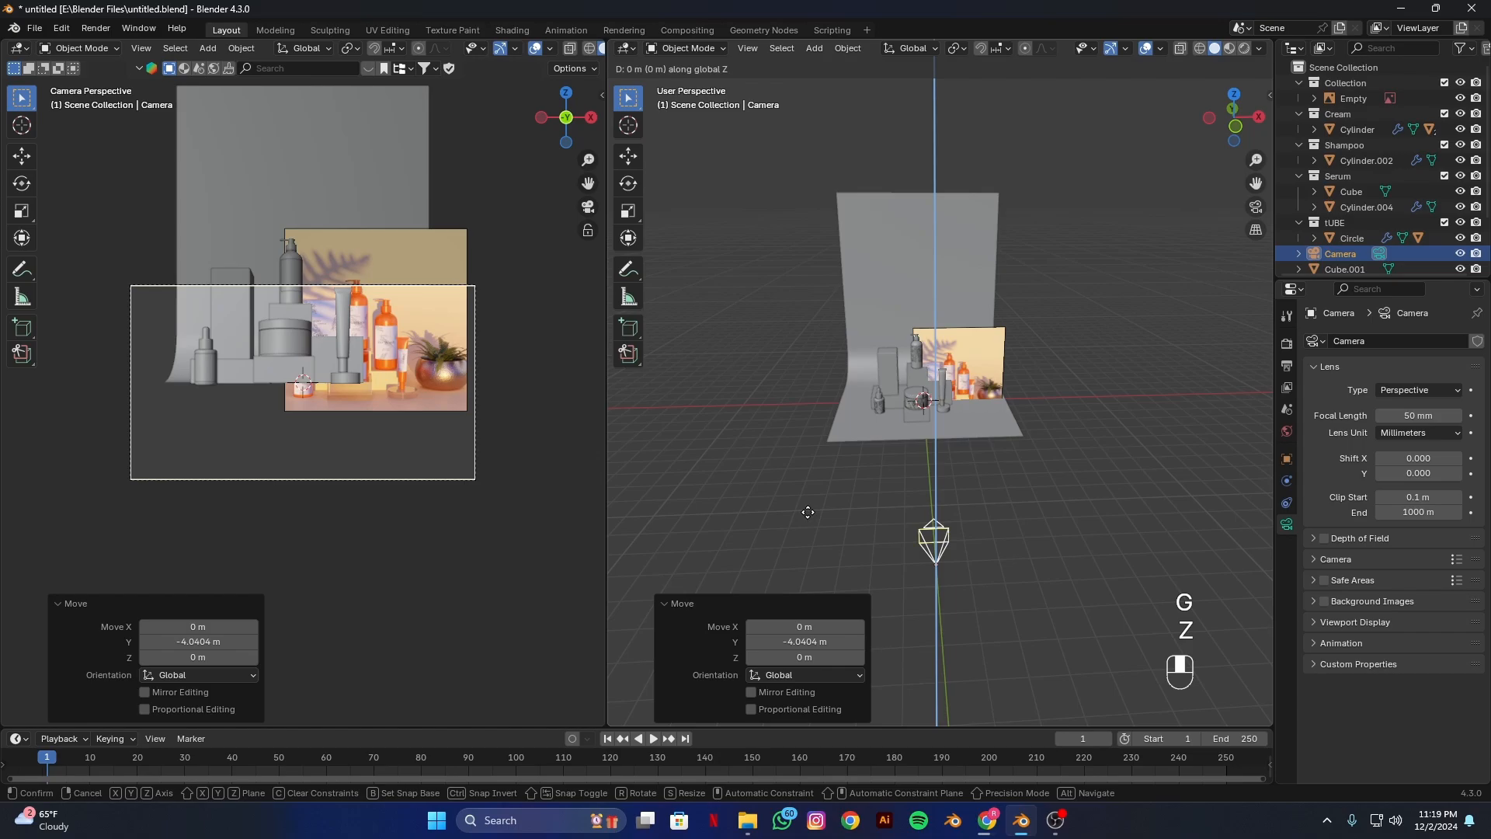
click(807, 458)
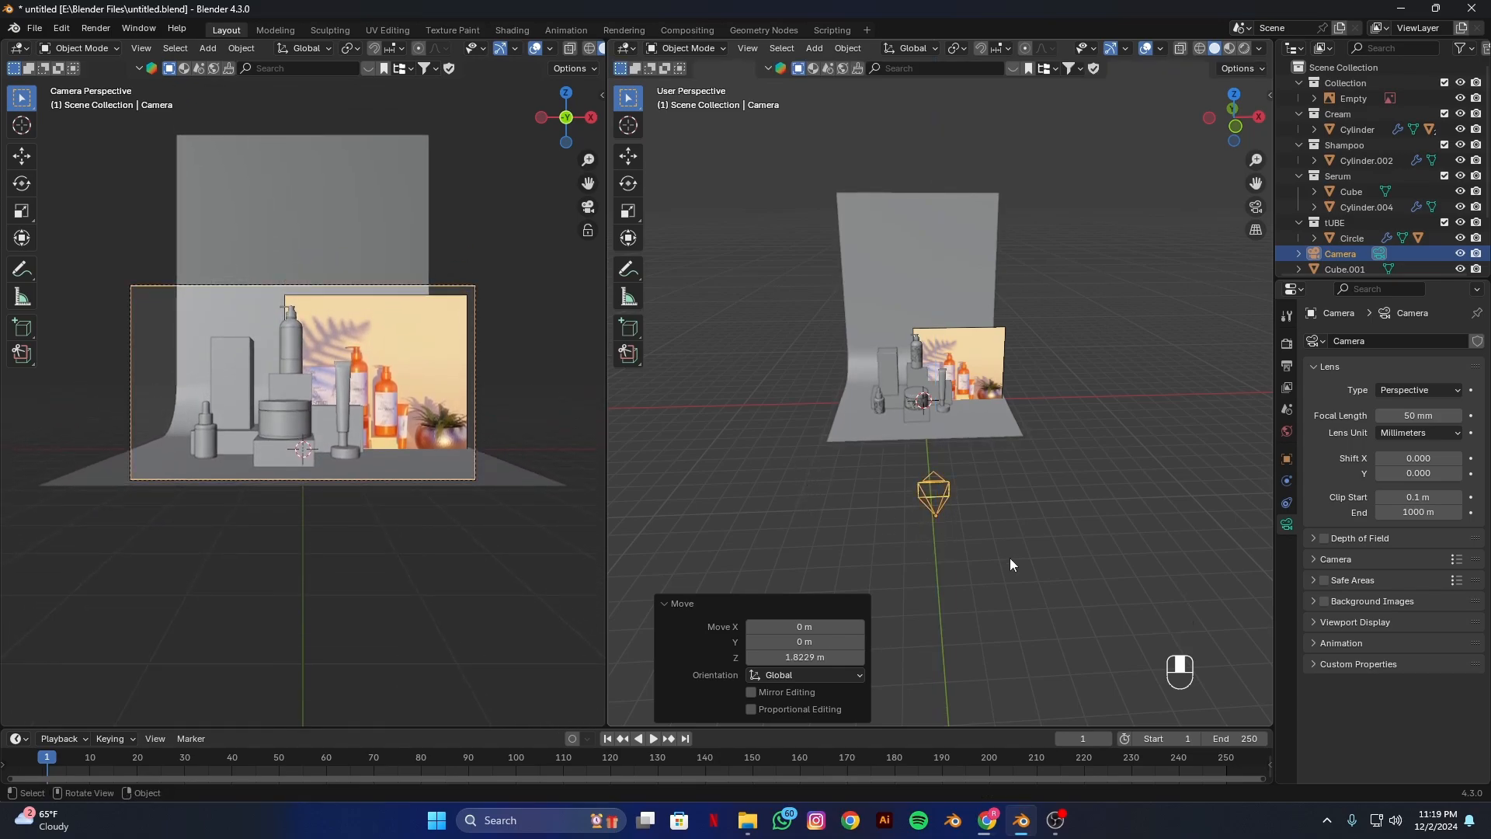
click(1409, 416)
text(100)
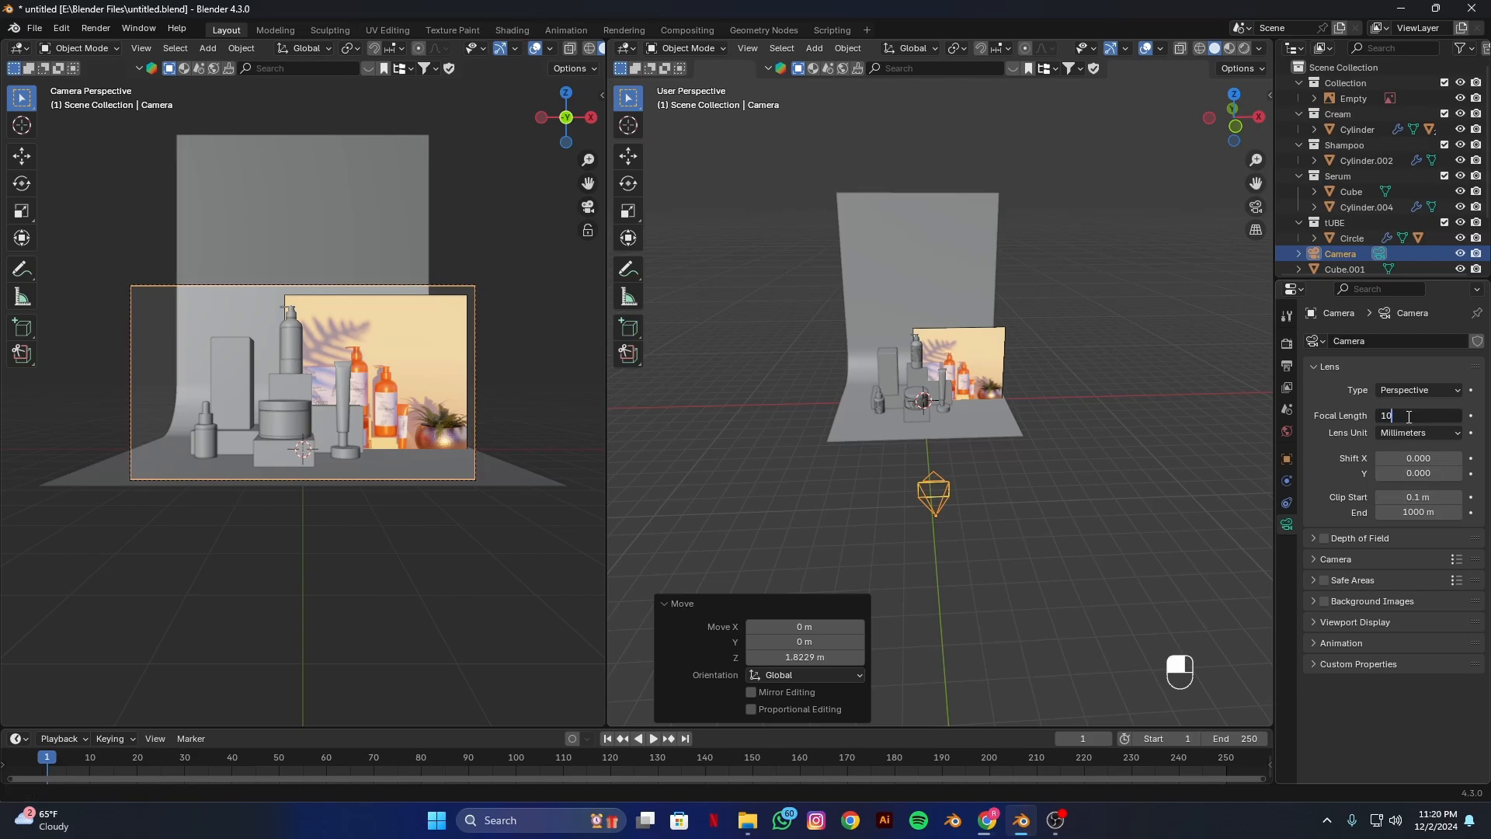
key(Return)
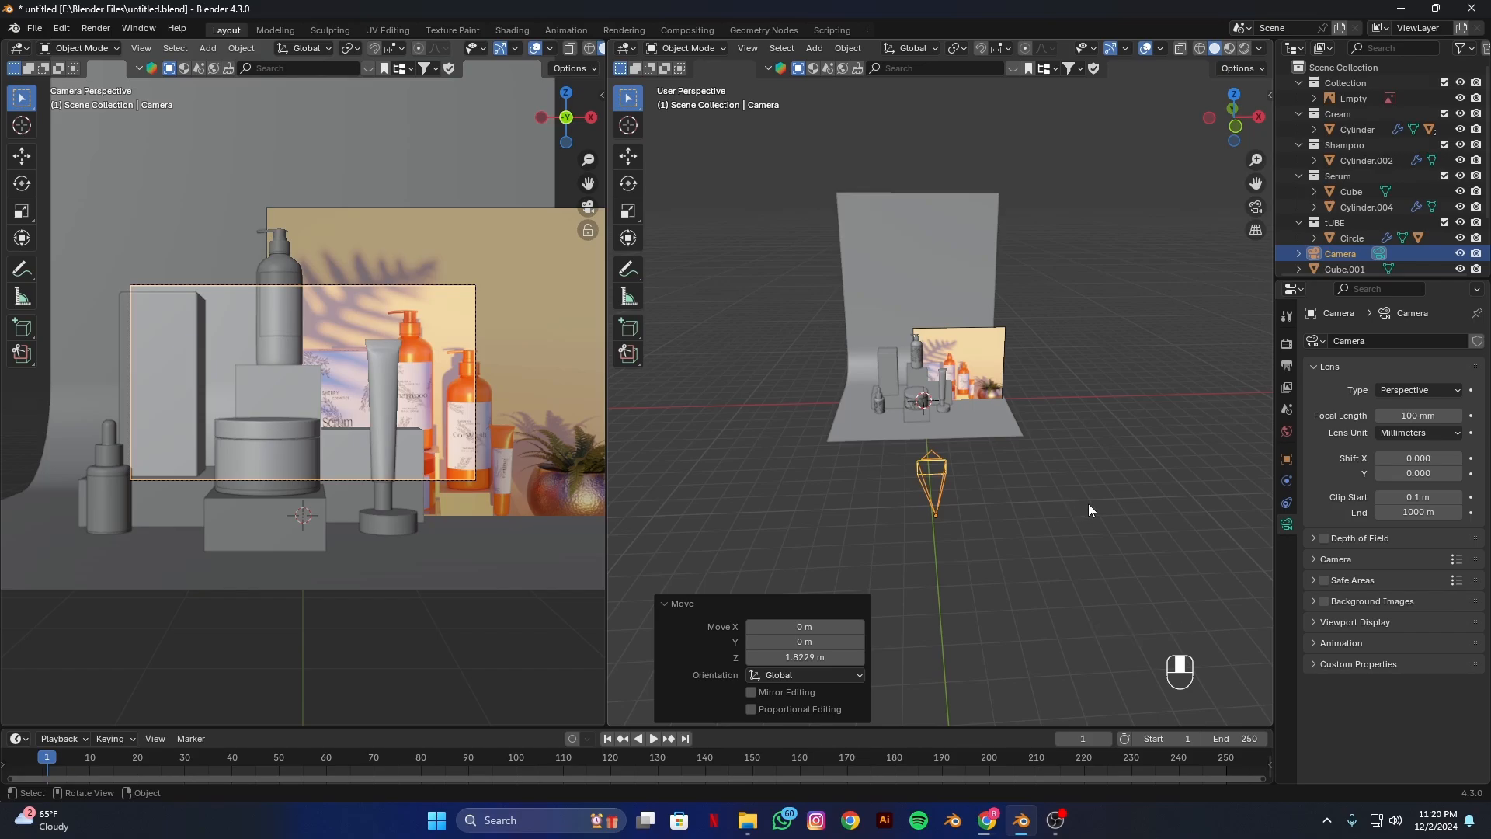
Move the camera back about 6.2 m along Y and lower it about 0.21 m along Z to frame the products.
key(g)
key(y)
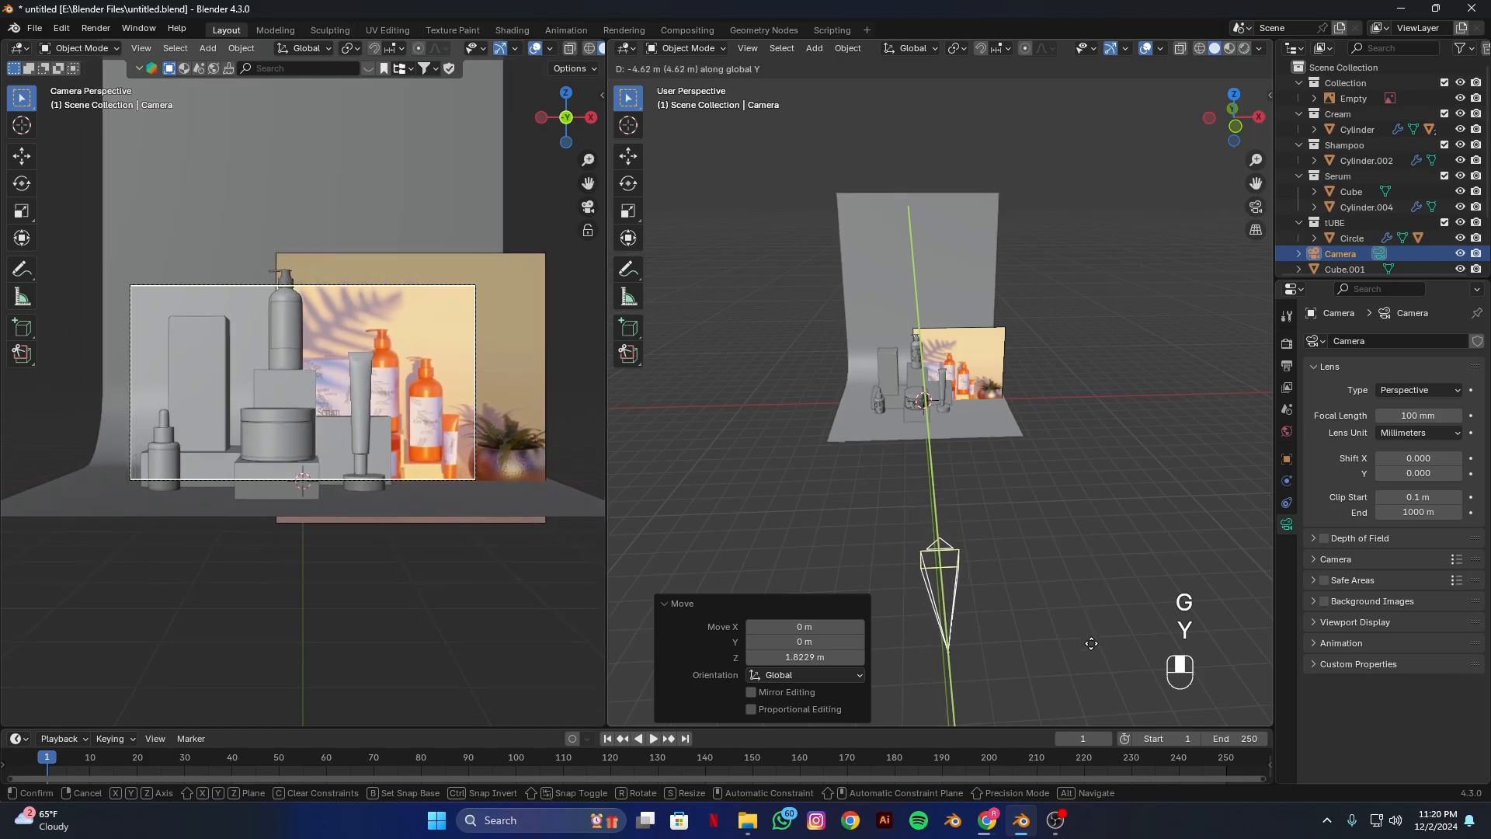
click(1100, 725)
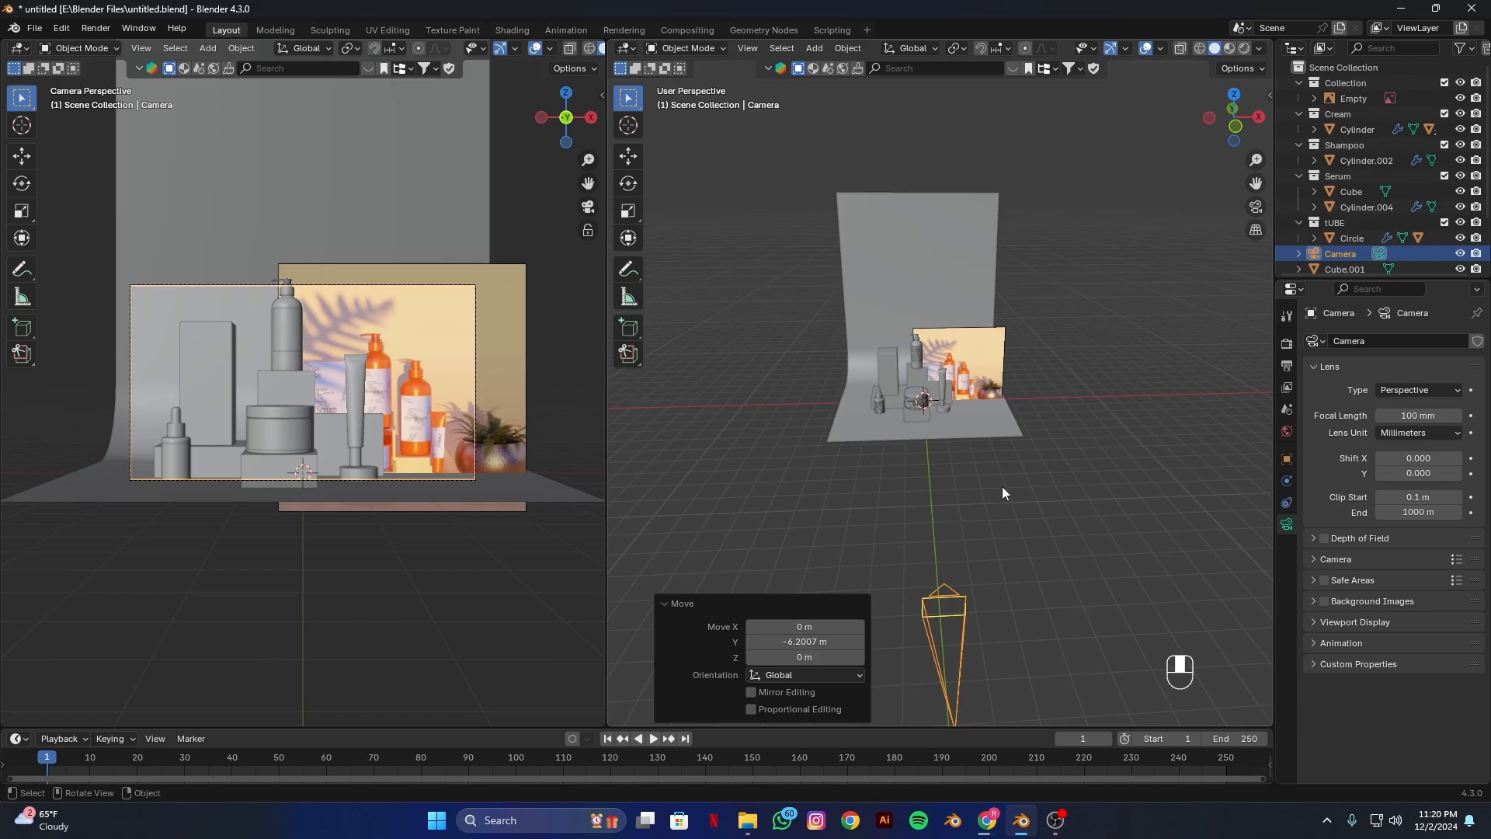
key(g)
key(z)
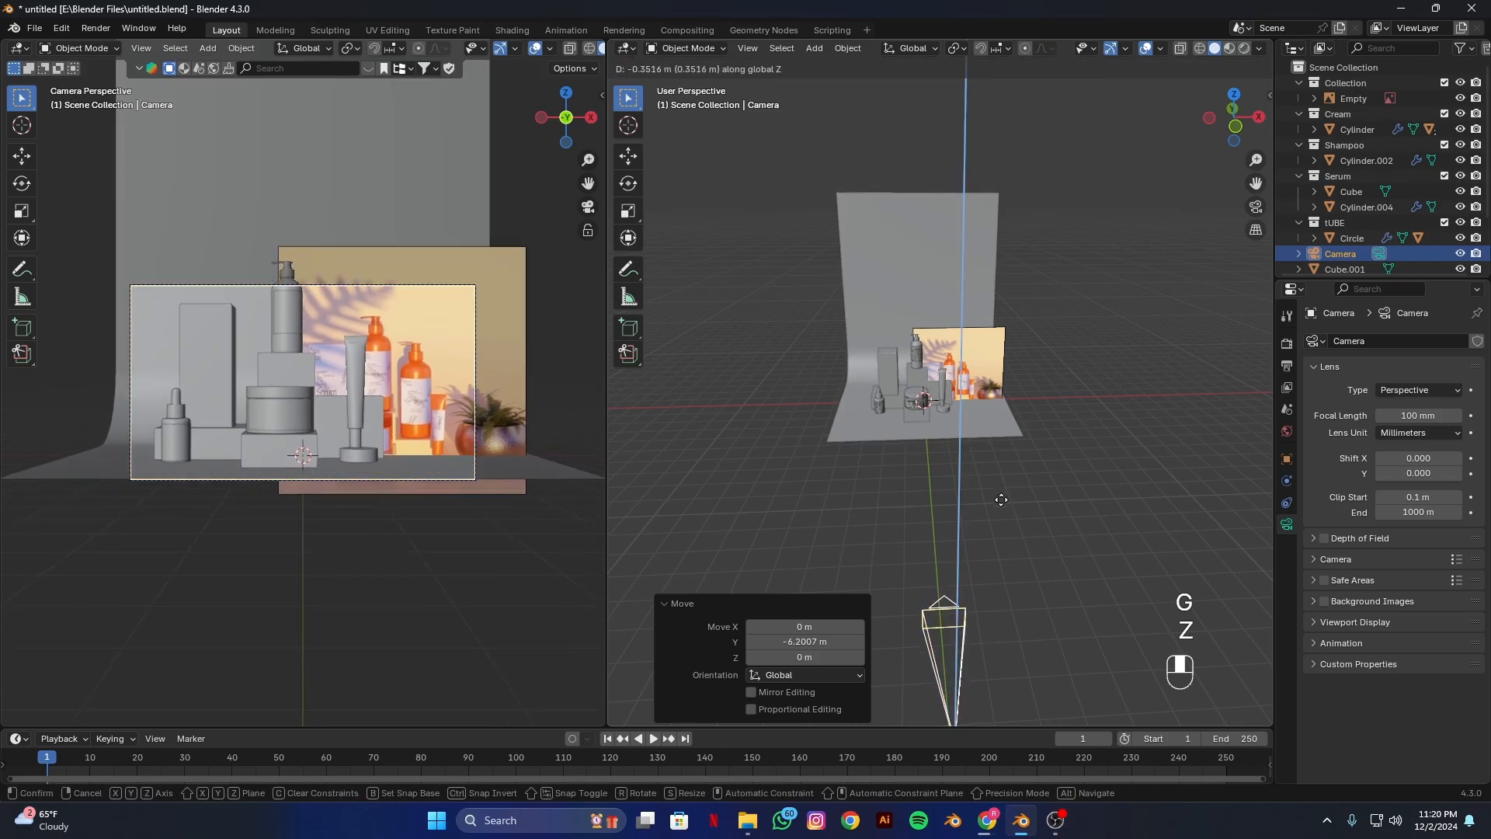
click(1002, 500)
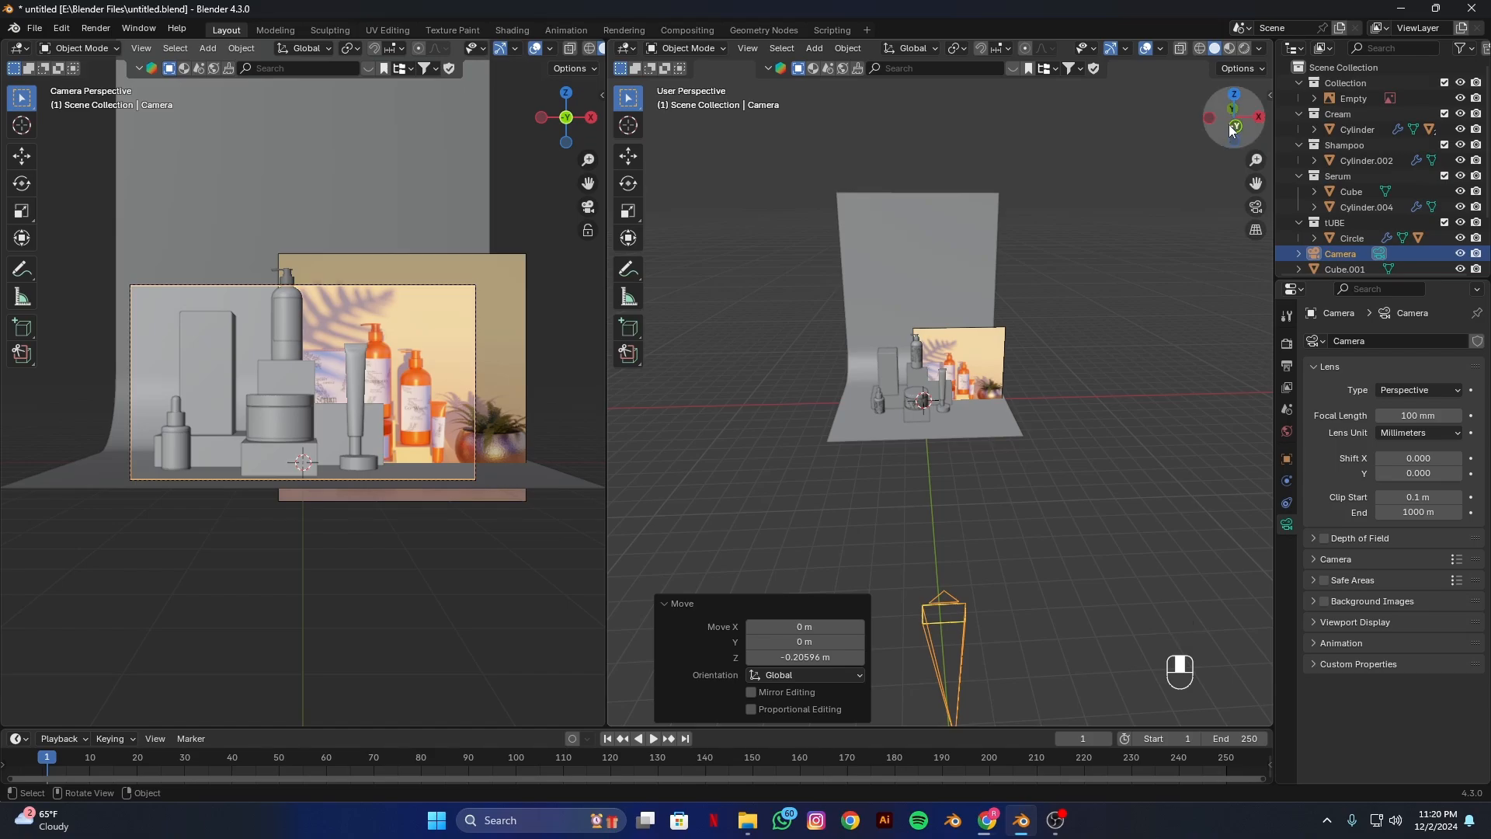
Move the camera a further 2.93 m or so back along the Y axis to widen the framing.
alt+drag(1150, 276, 827, 511)
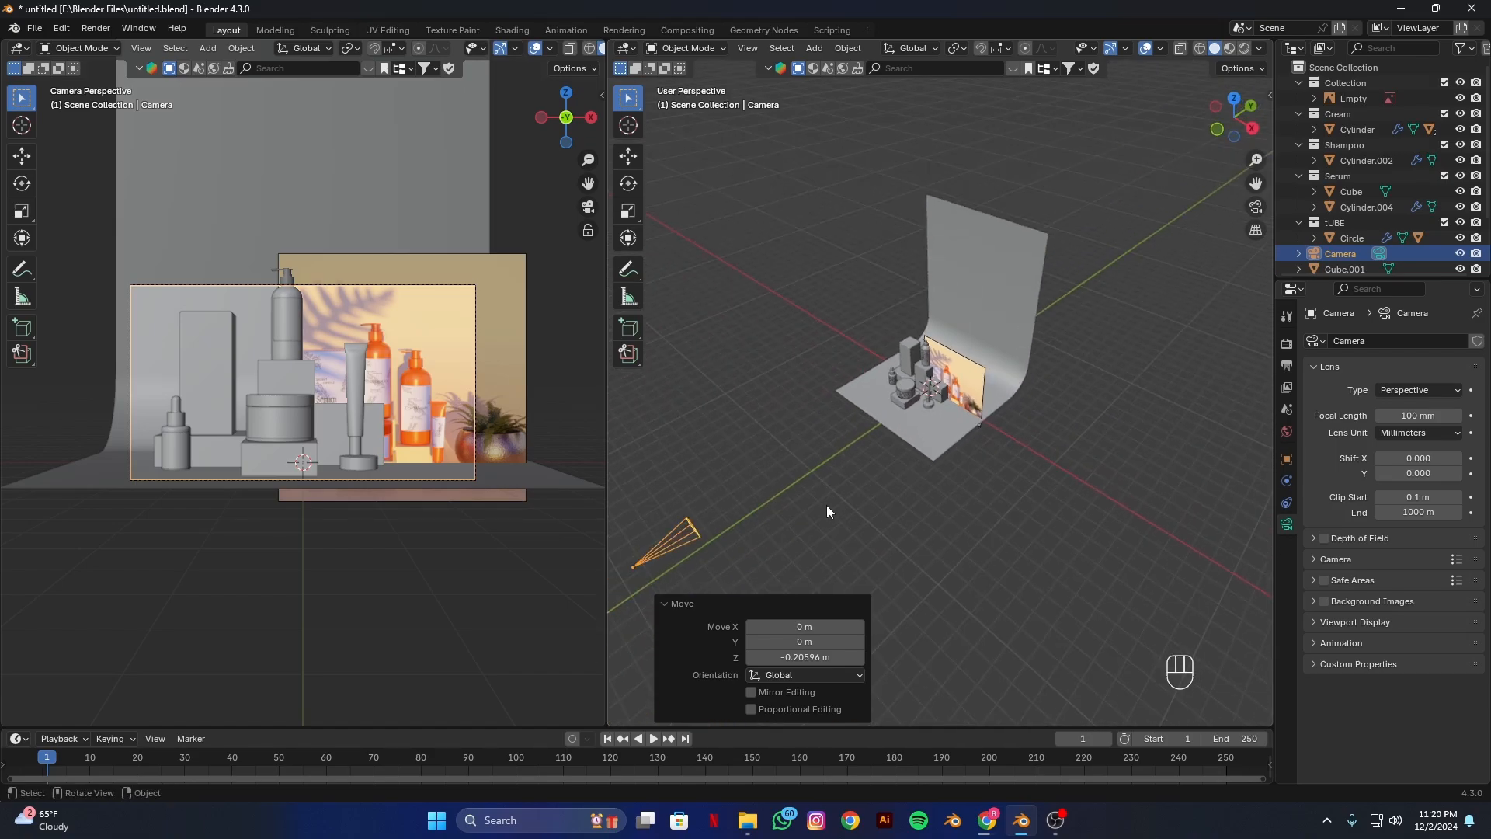
key(g)
key(y)
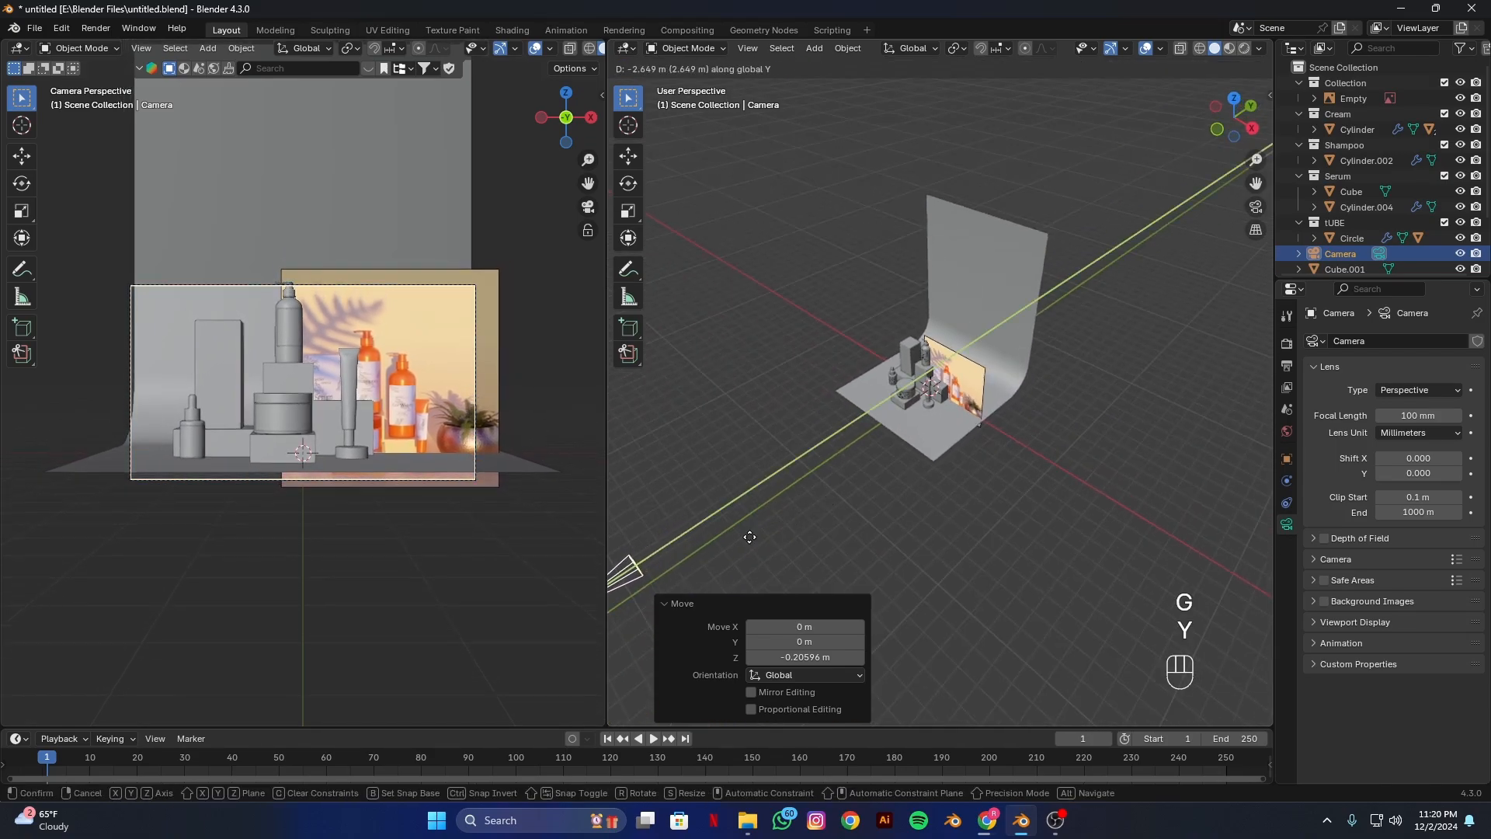
click(716, 507)
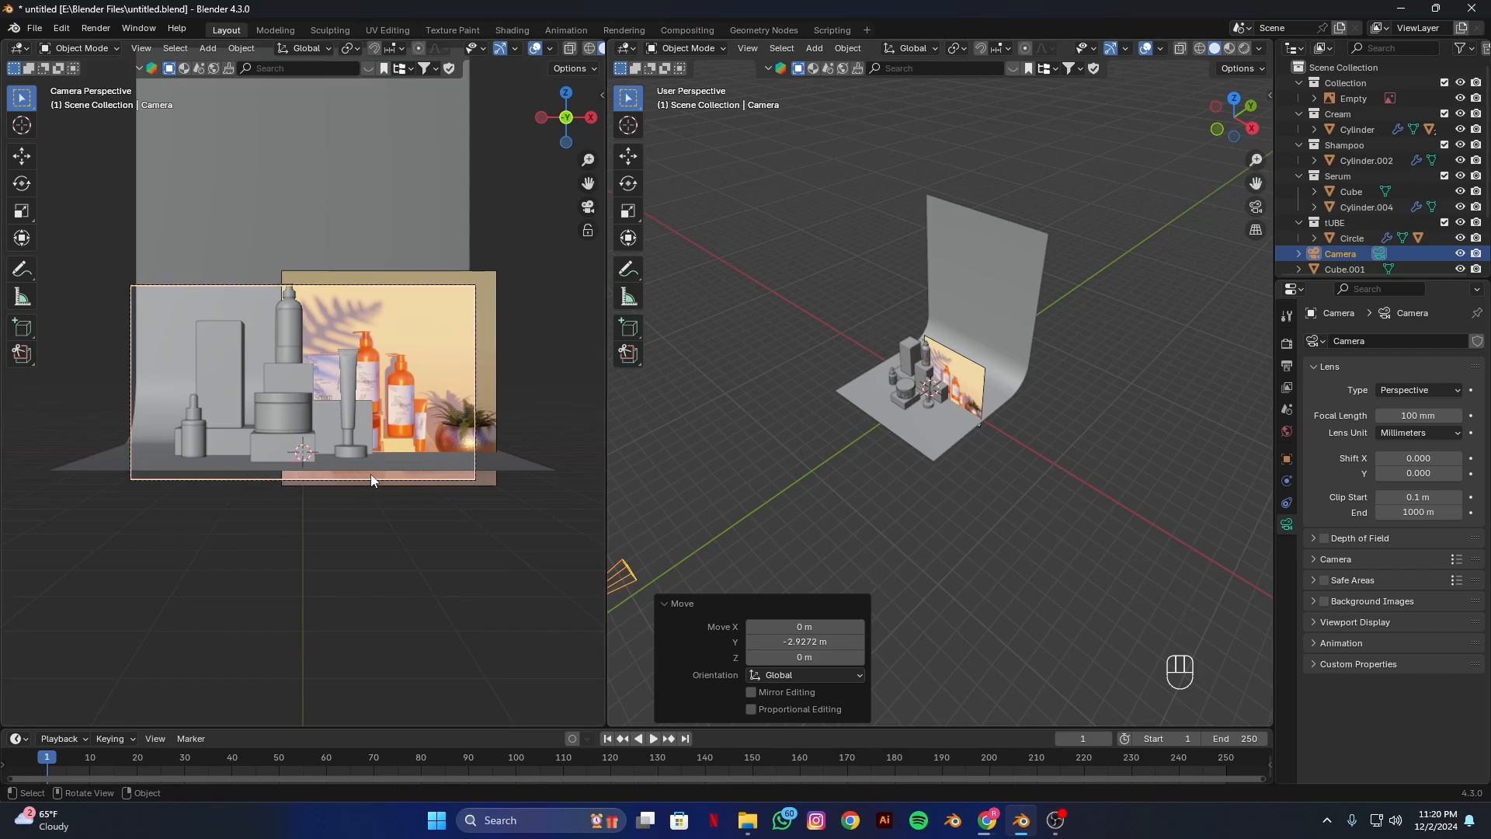
Scale up the curved backdrop plane uniformly by about 1.56 so it spans the camera frame.
click(986, 301)
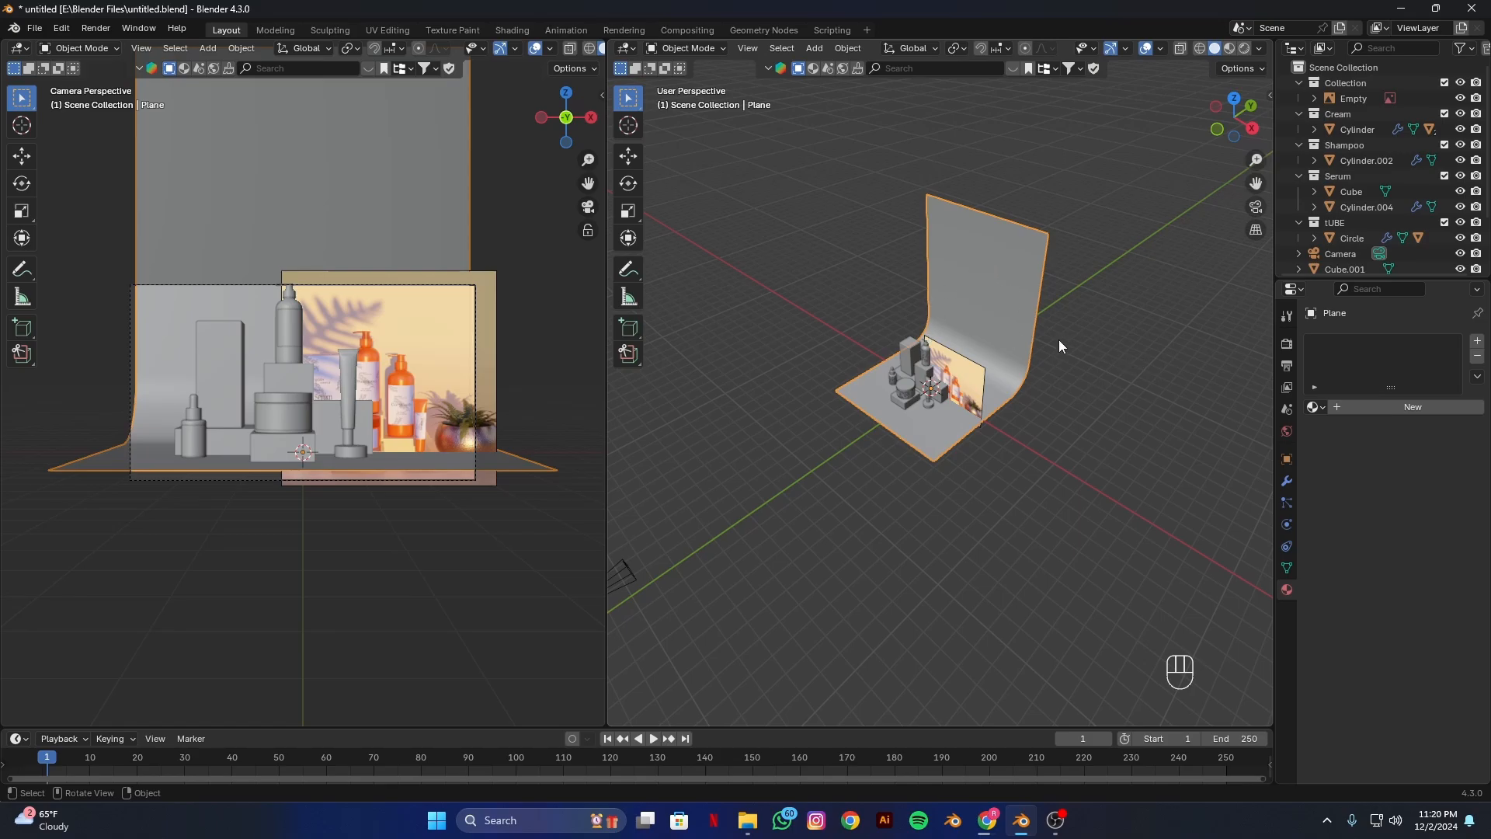
key(s)
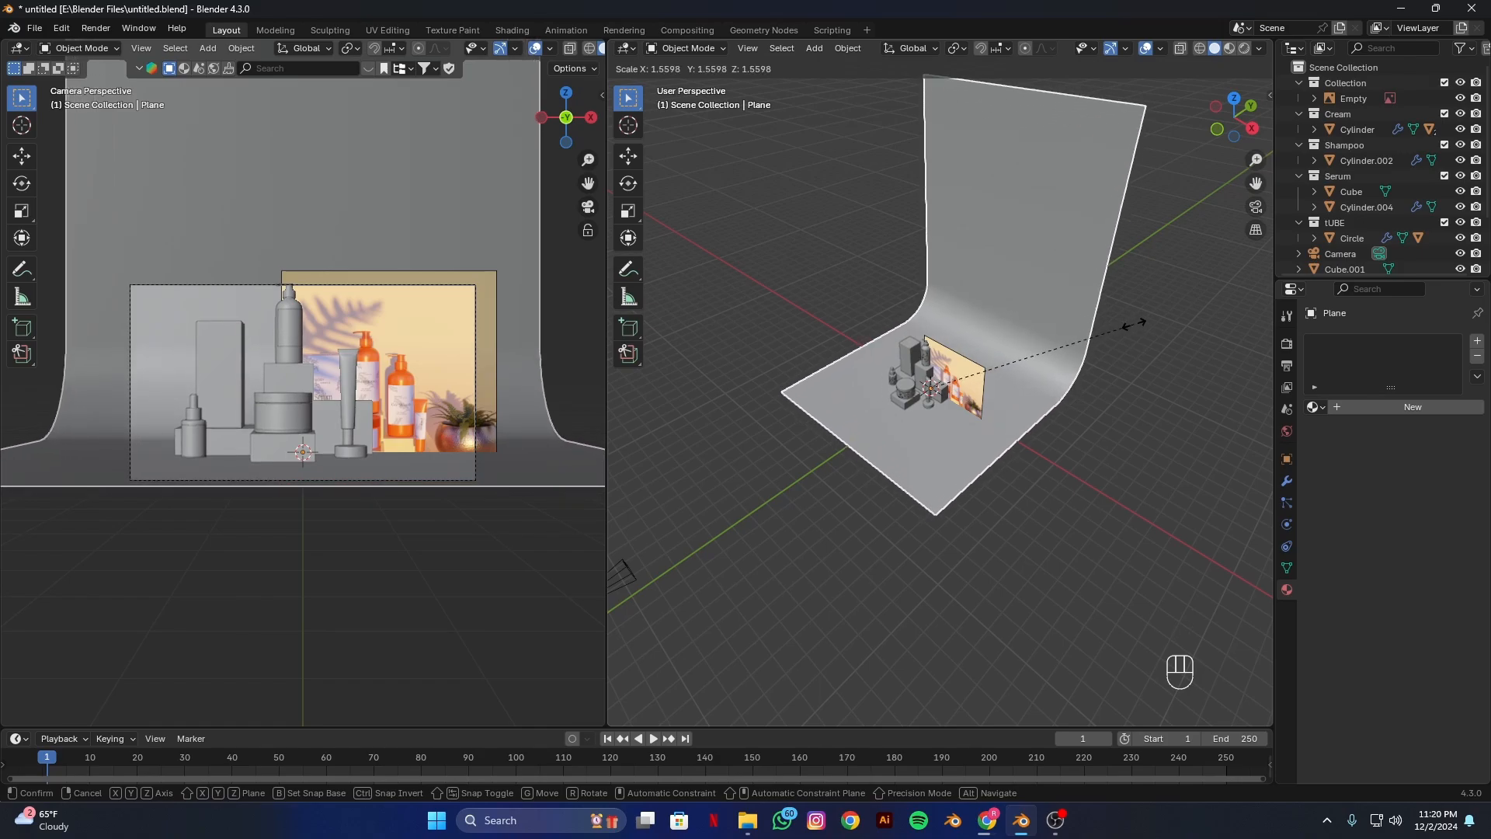
click(1134, 323)
scroll(956, 413, down, 2)
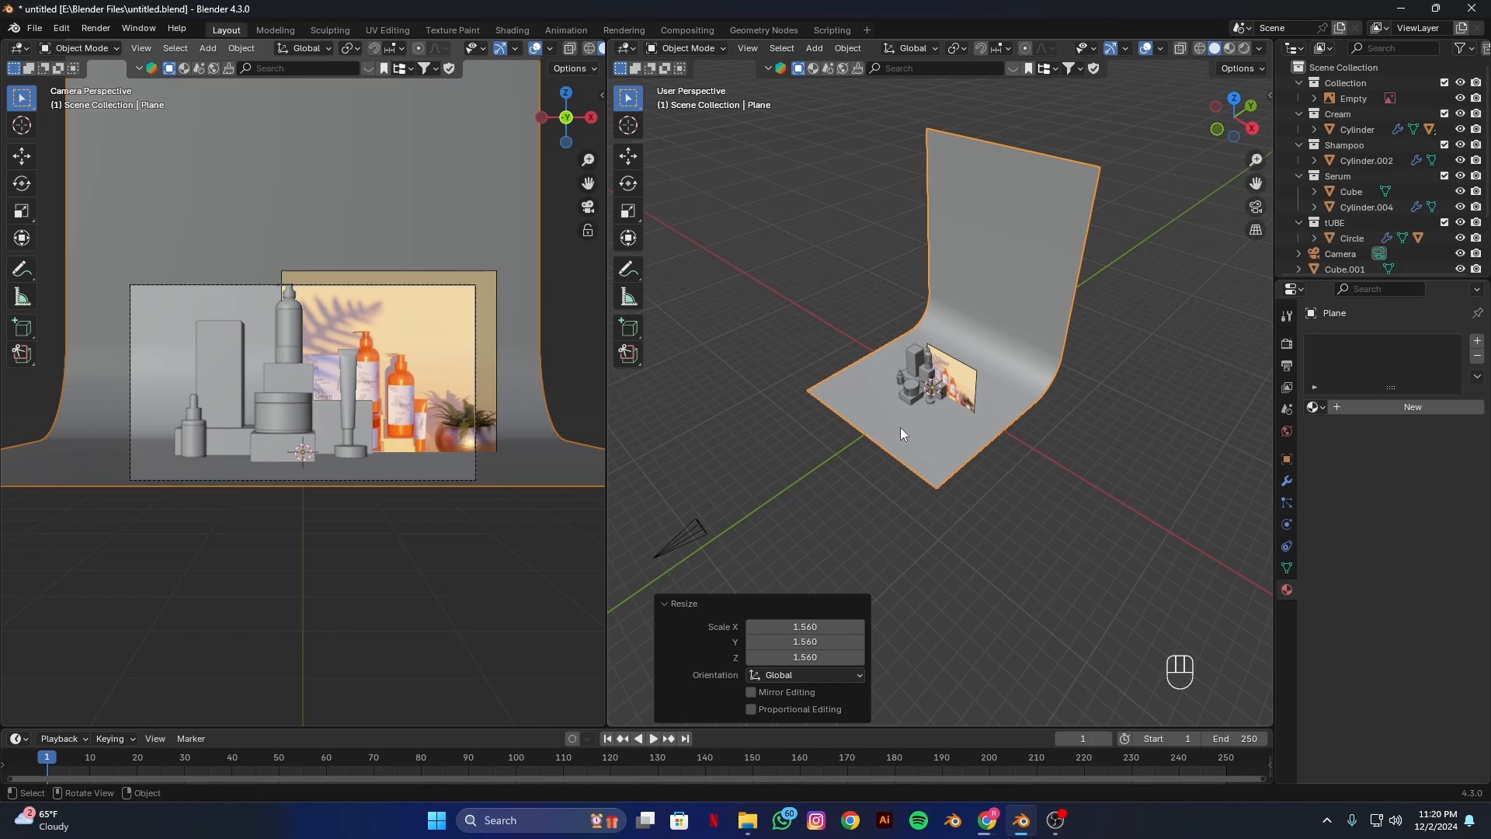
Scale the stepped podium under the pump bottle to about 0.83 along Z and lower it about 0.19 m.
scroll(901, 431, up, 6)
click(914, 403)
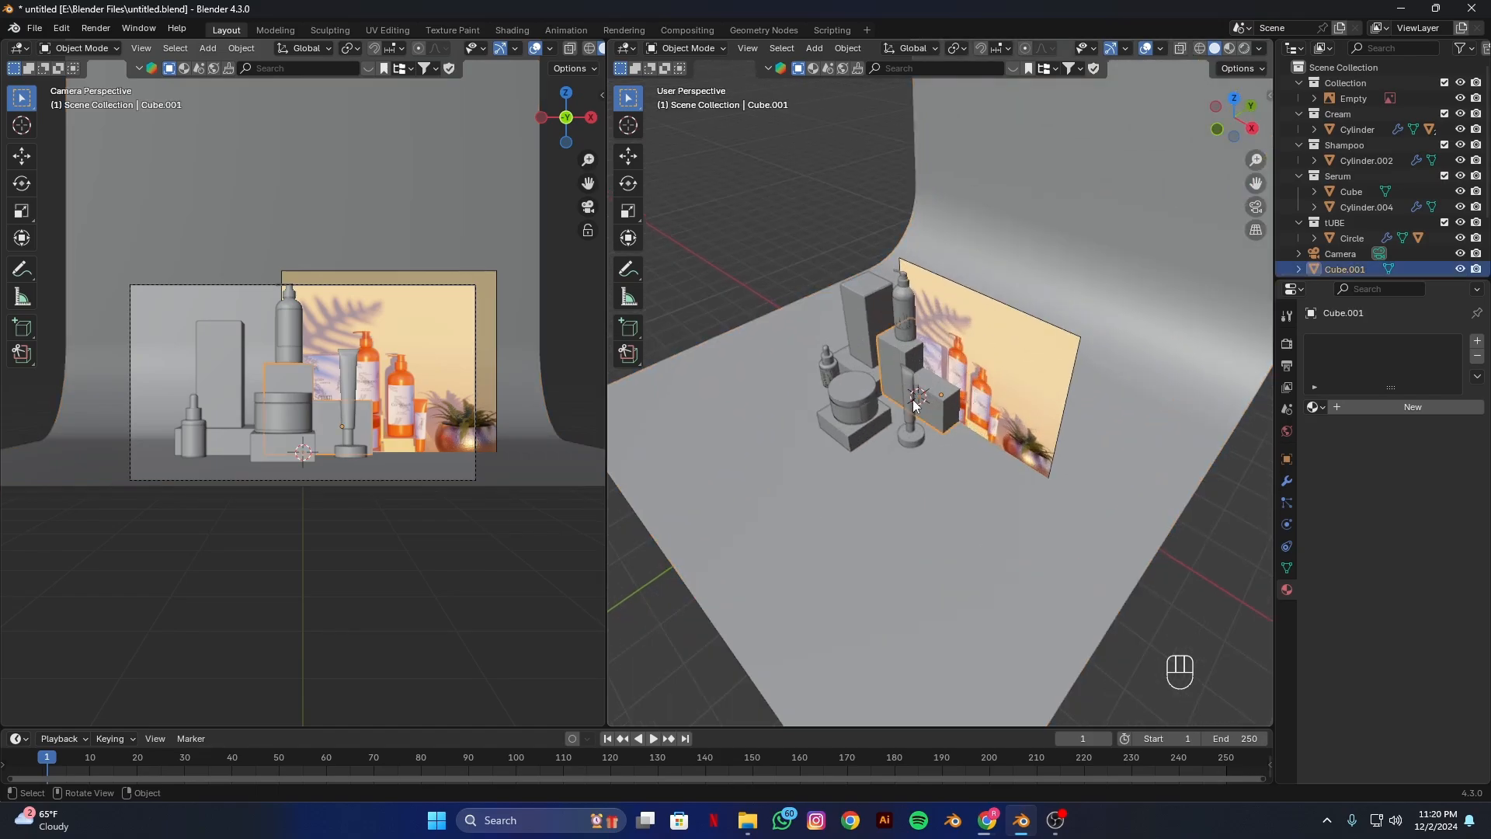
scroll(914, 403, up, 4)
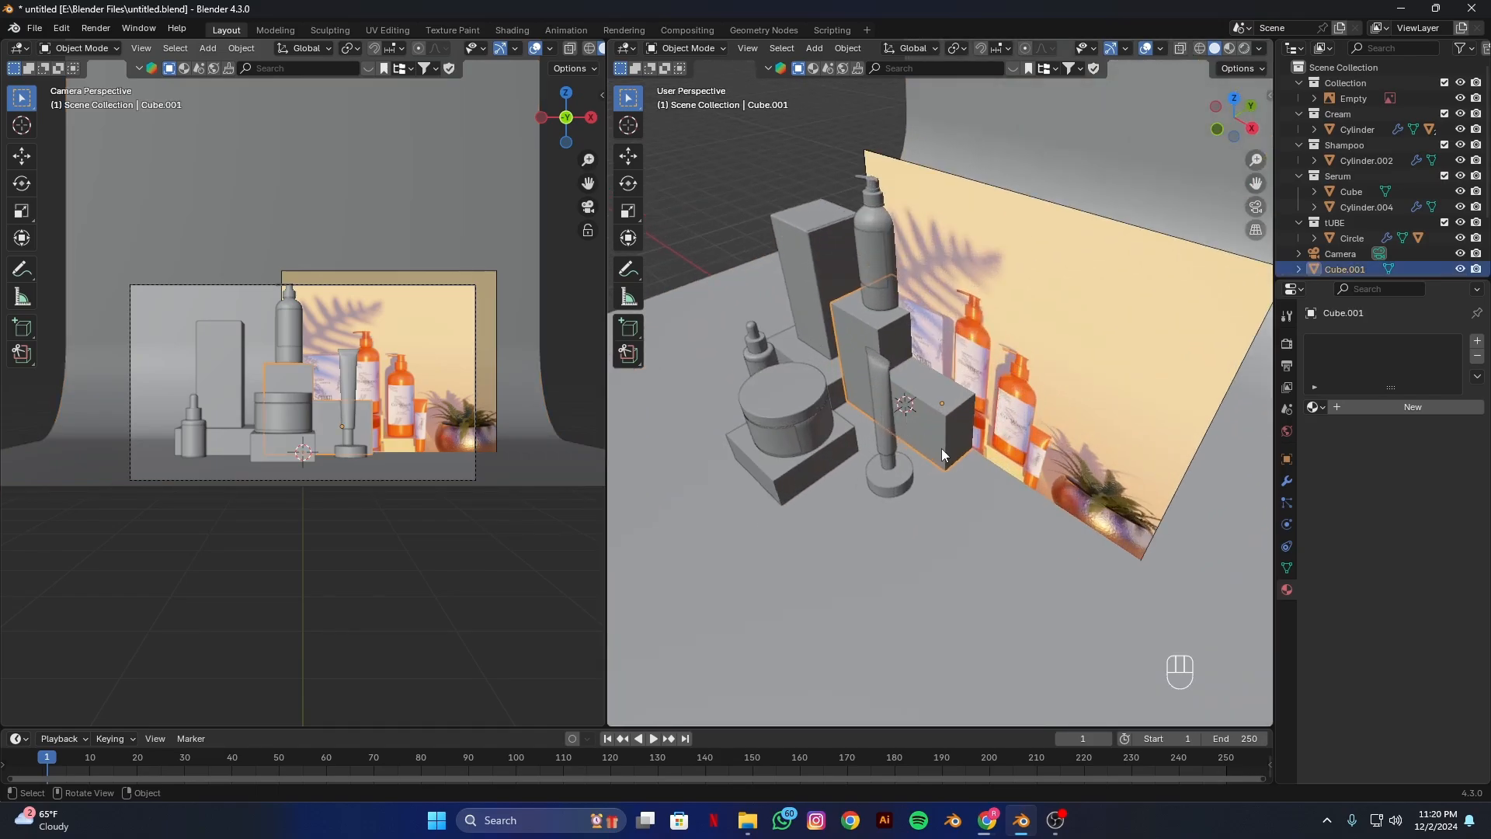
key(s)
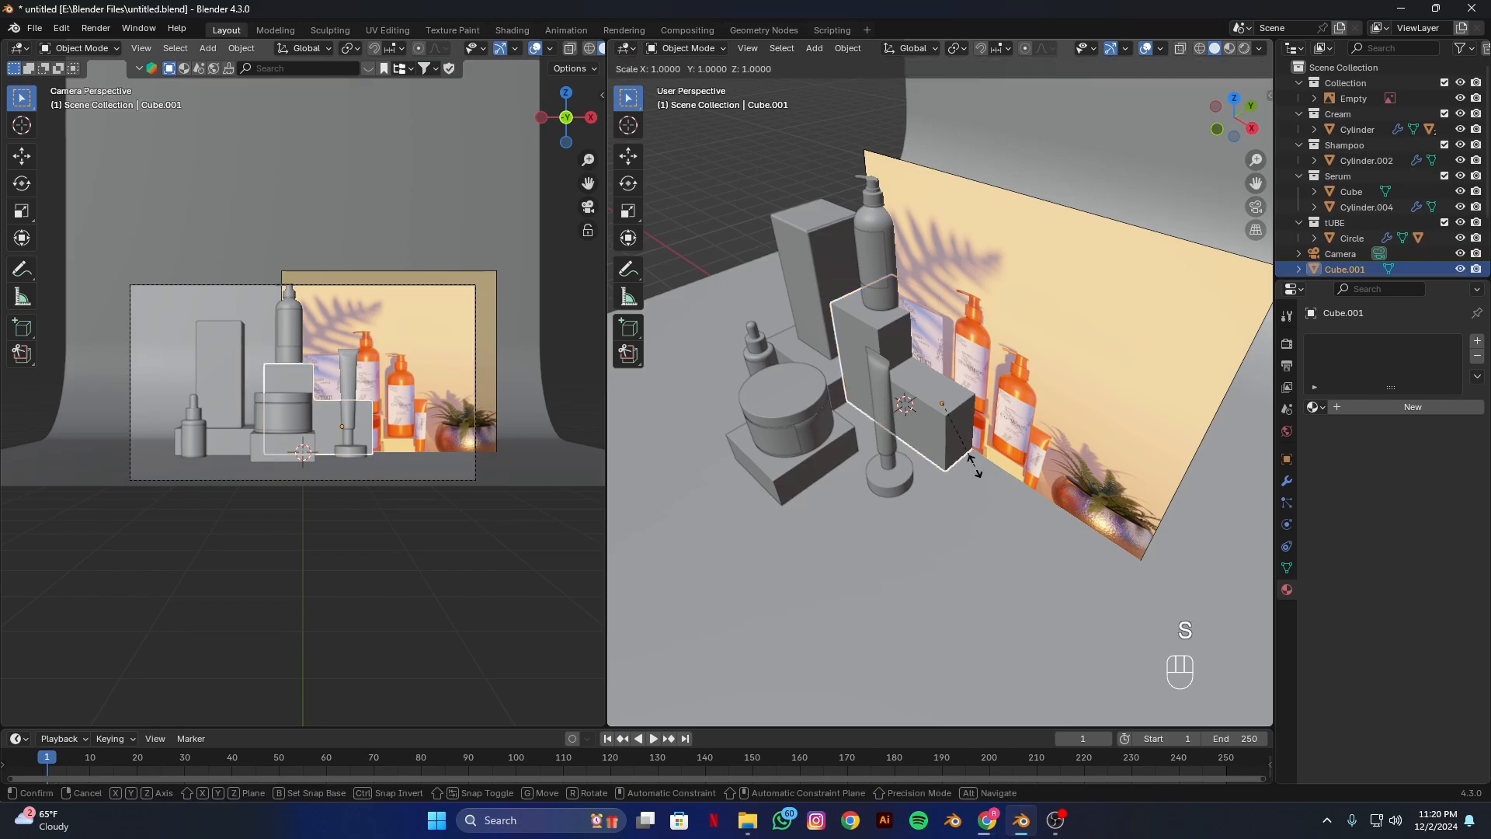
key(z)
click(969, 455)
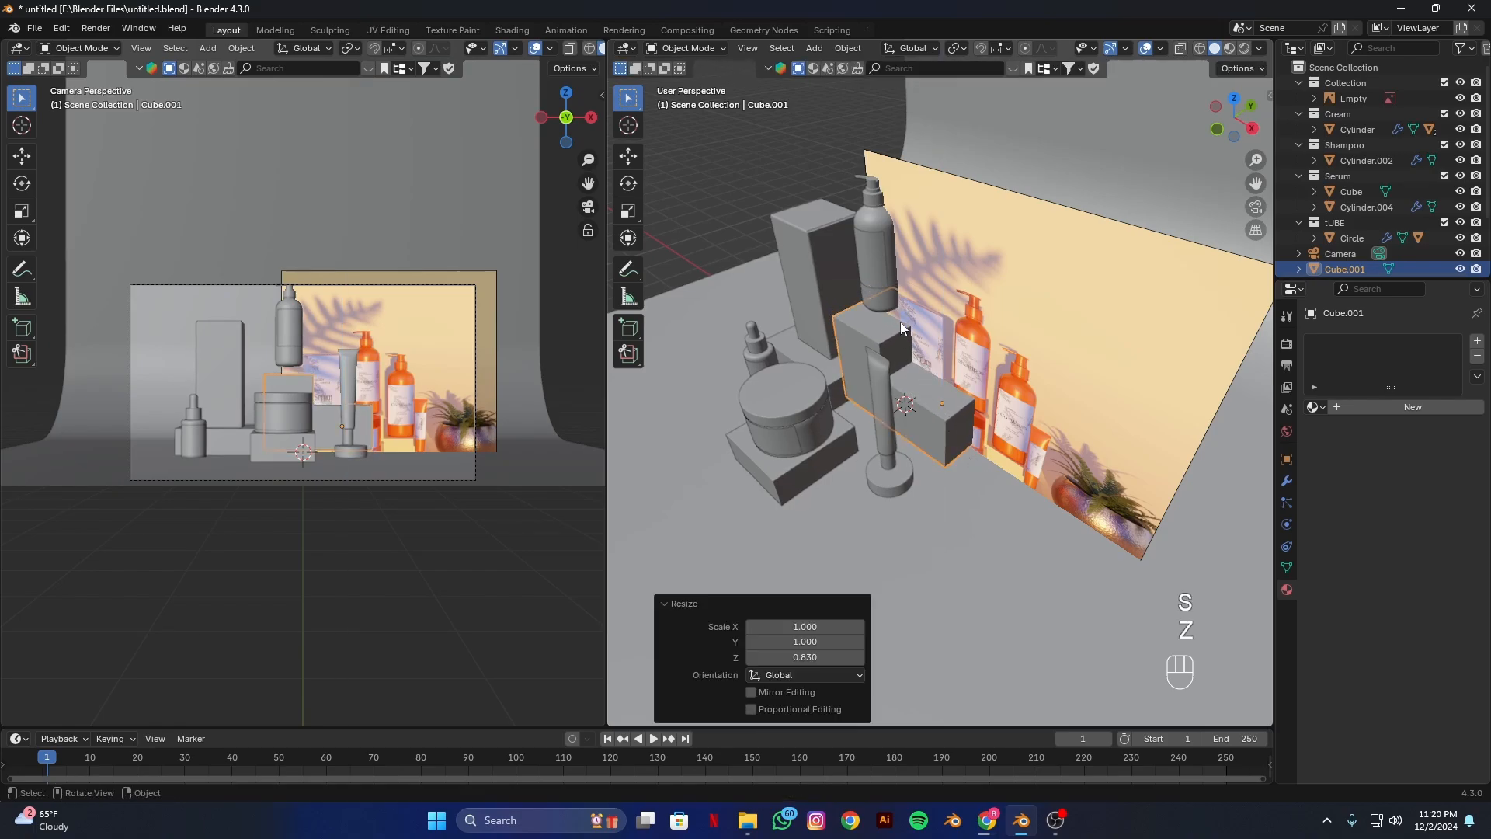
key(g)
key(z)
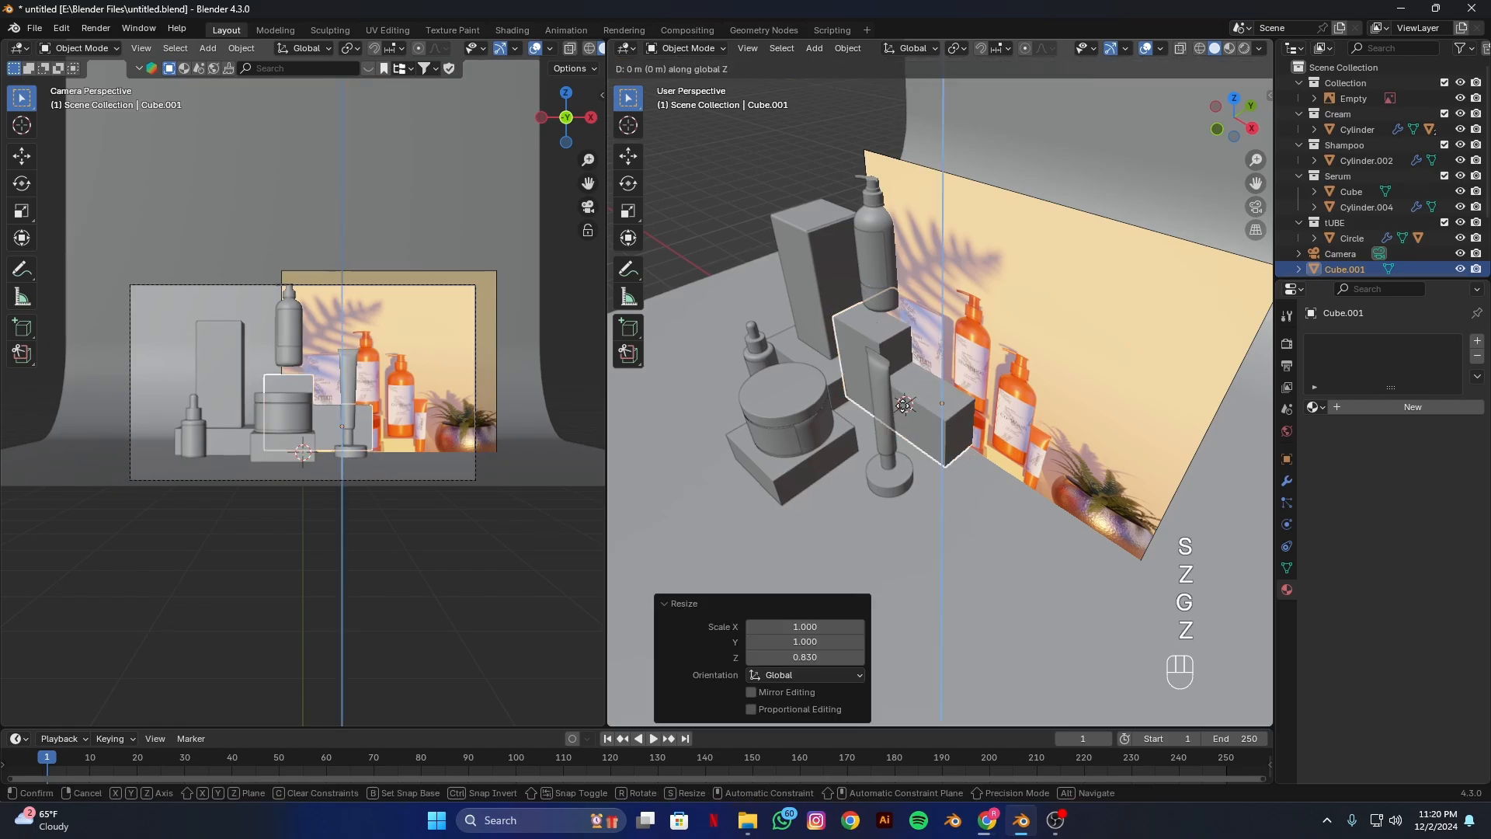
click(904, 411)
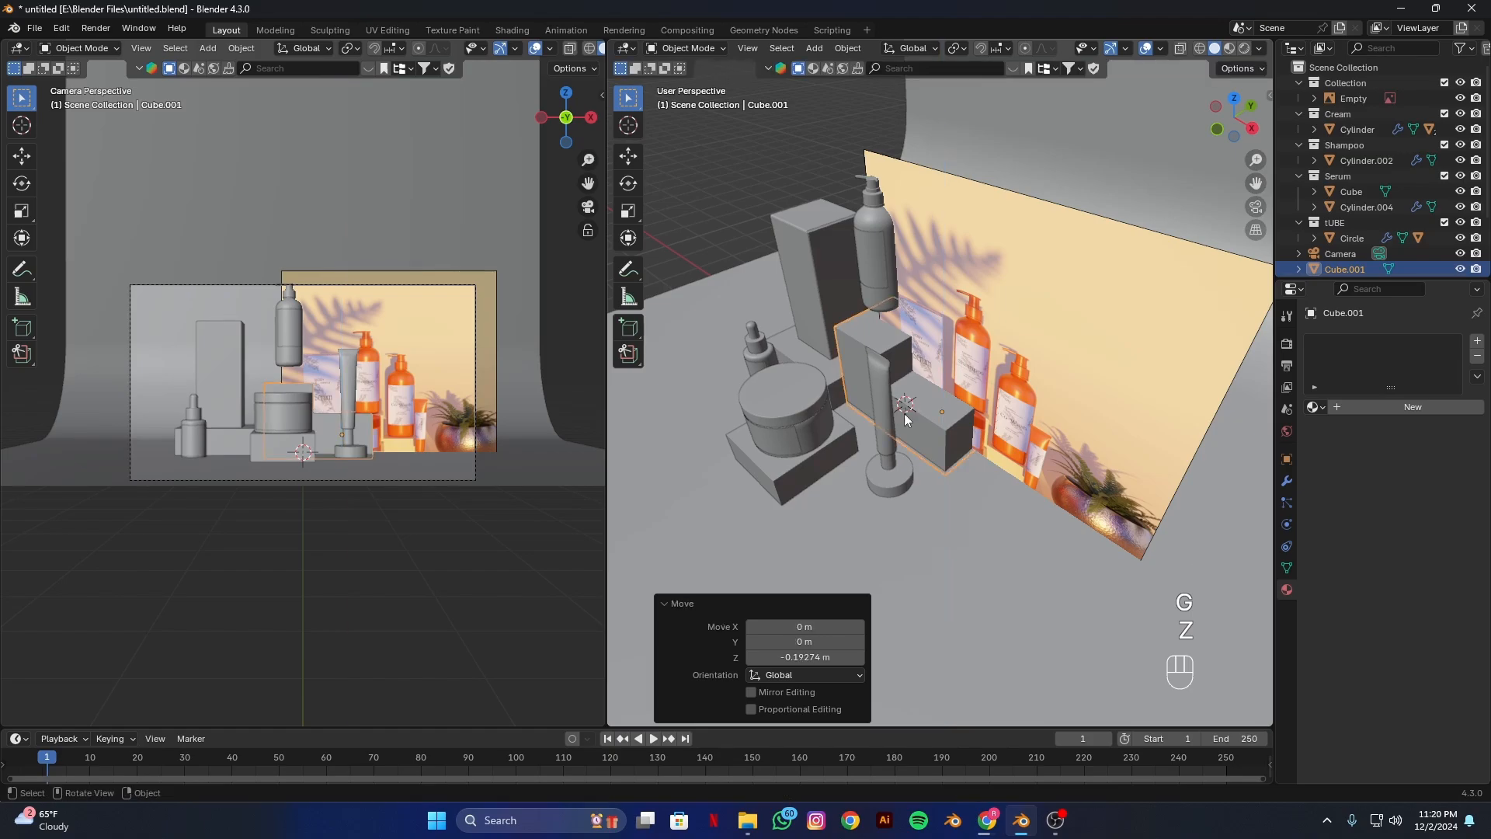
Lower the shampoo pump bottle about 0.40 m along Z so it rests on its podium.
click(879, 303)
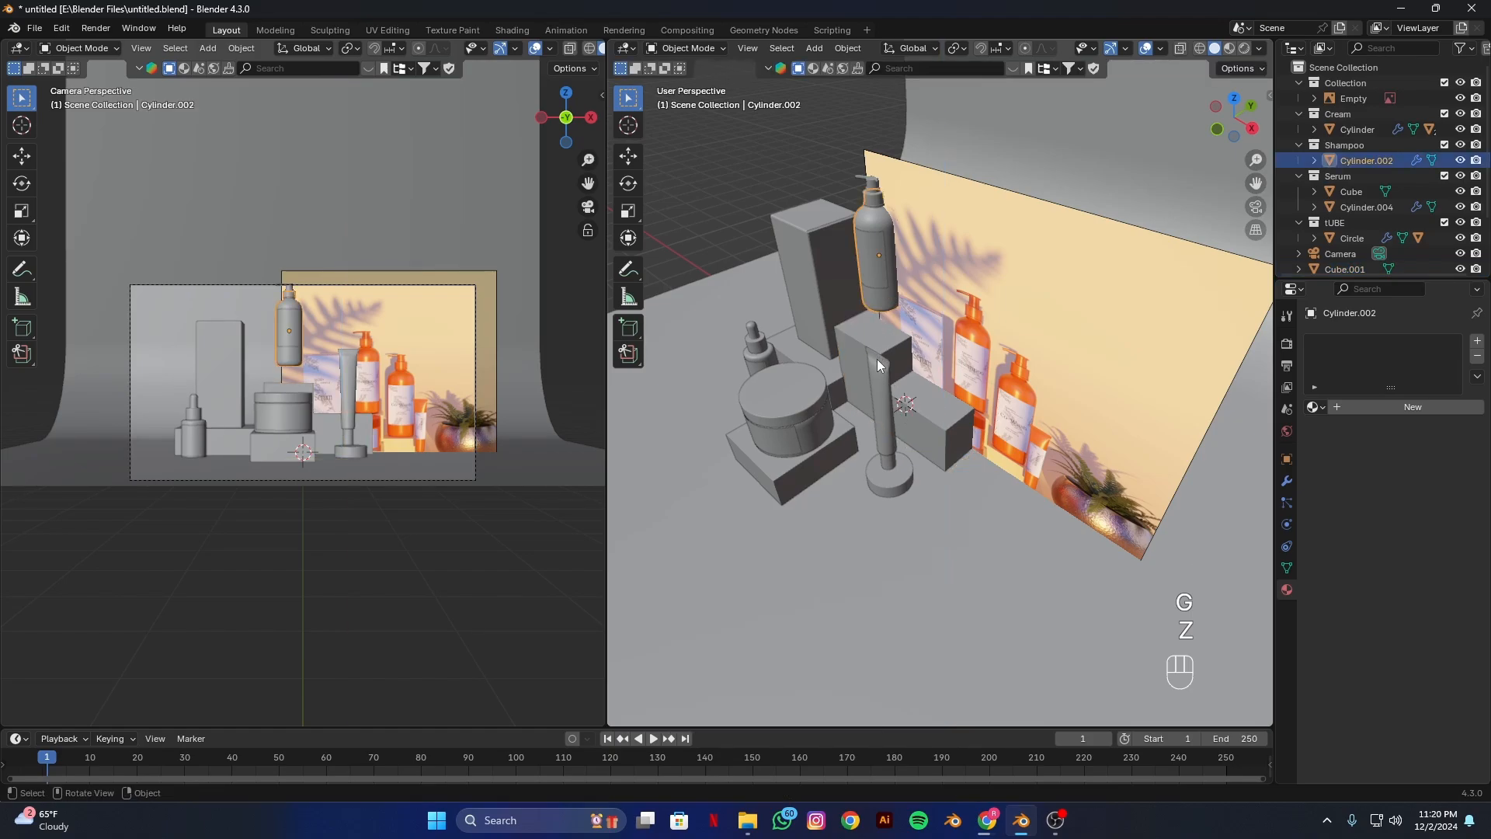
key(g)
key(z)
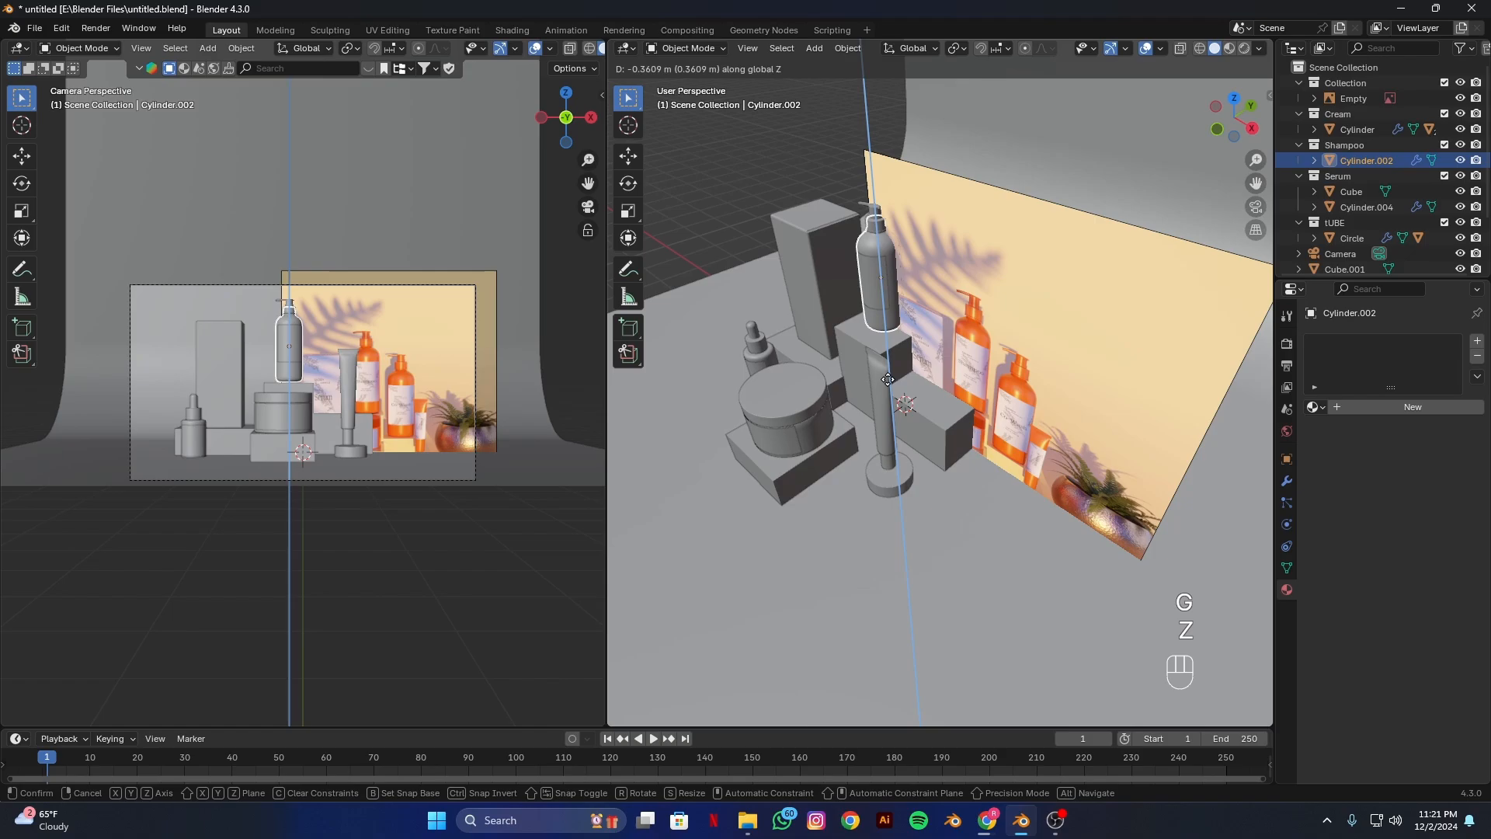
click(889, 386)
alt+middle_click(901, 375)
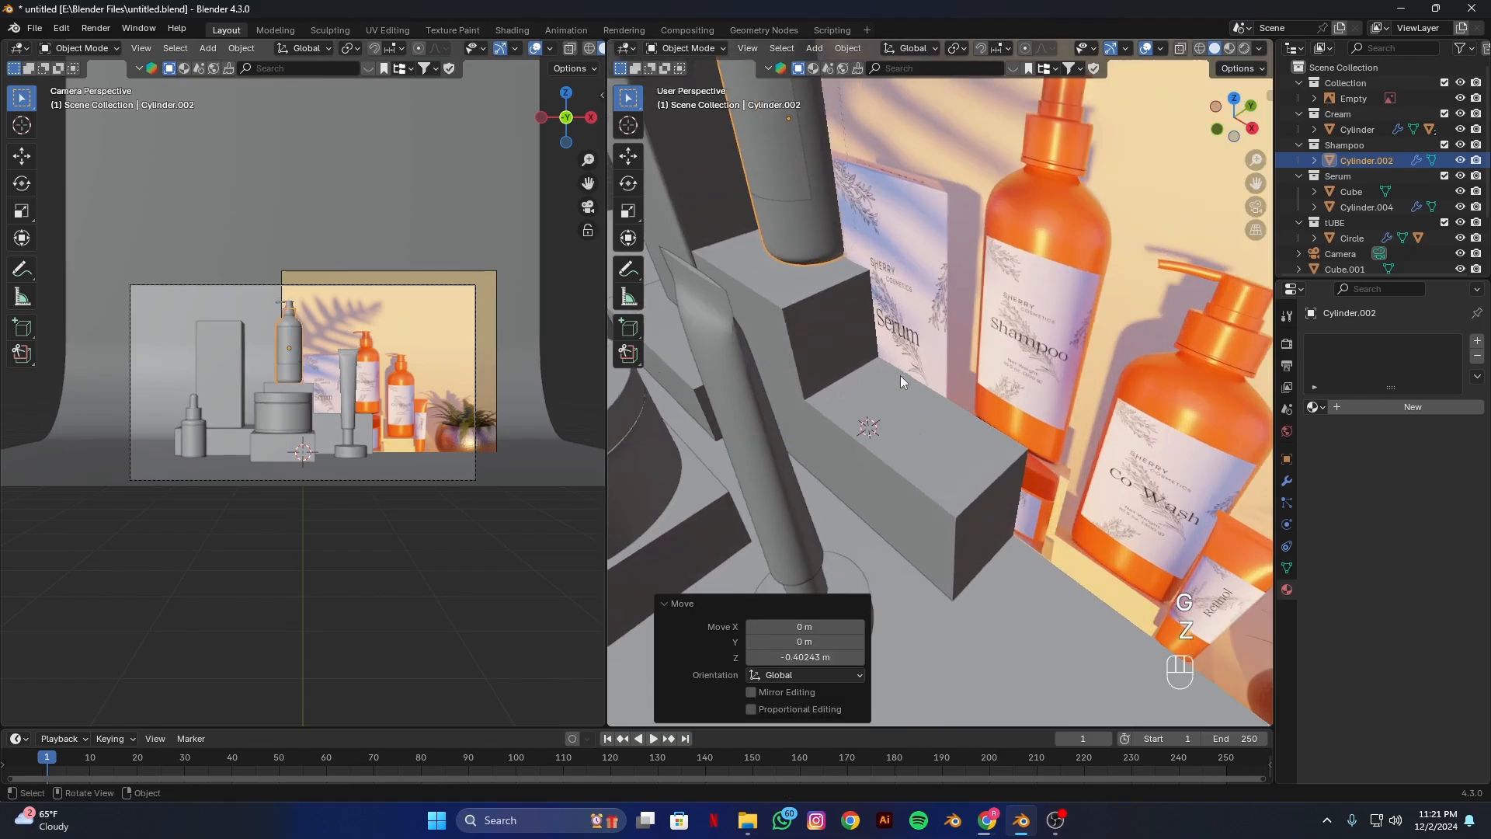
middle_drag(1004, 250, 1067, 216)
scroll(877, 410, down, 3)
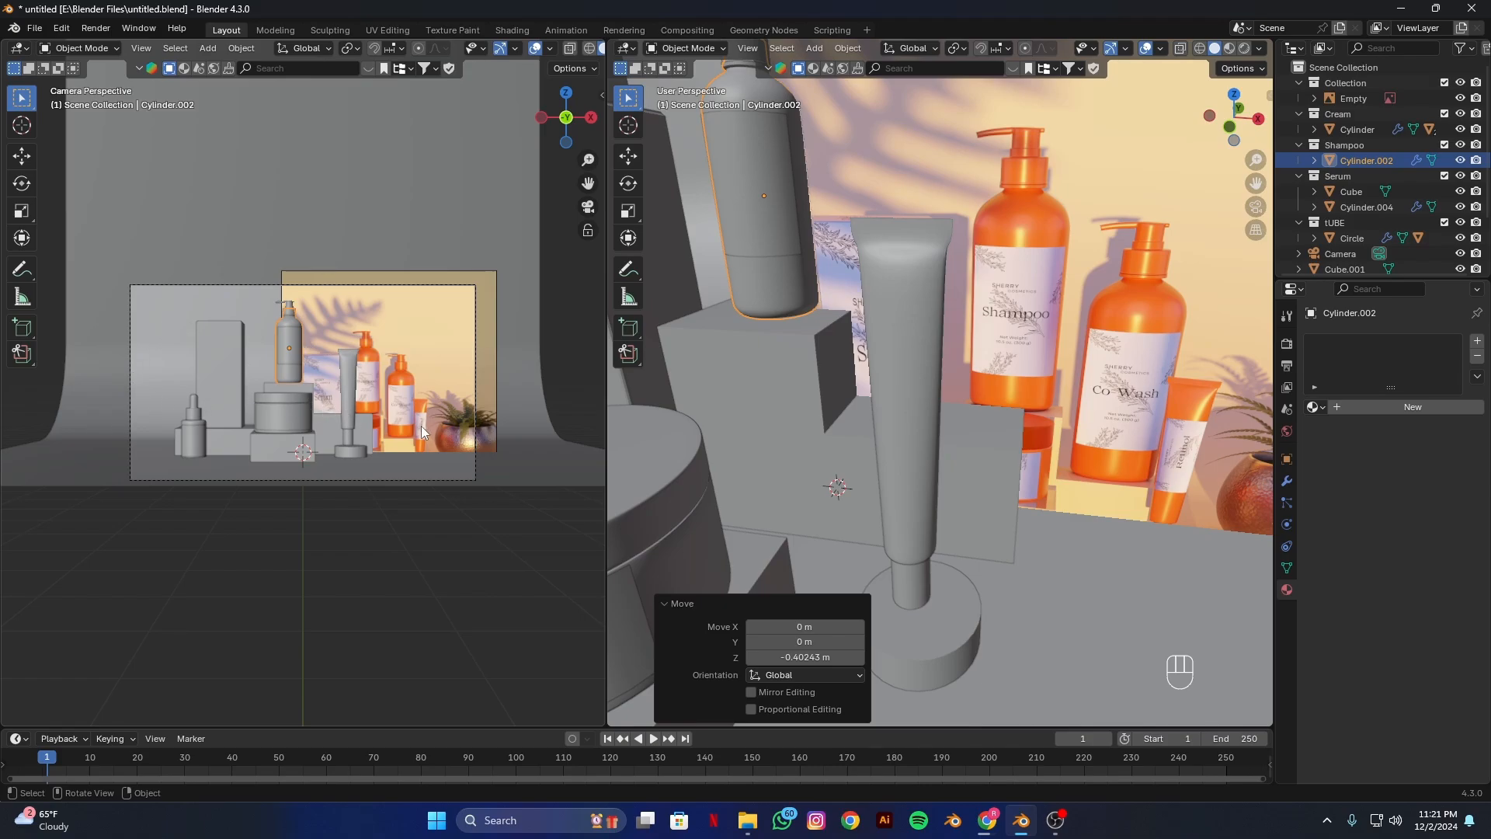
Set the render output's horizontal resolution to 1080 px for a square frame.
click(1287, 344)
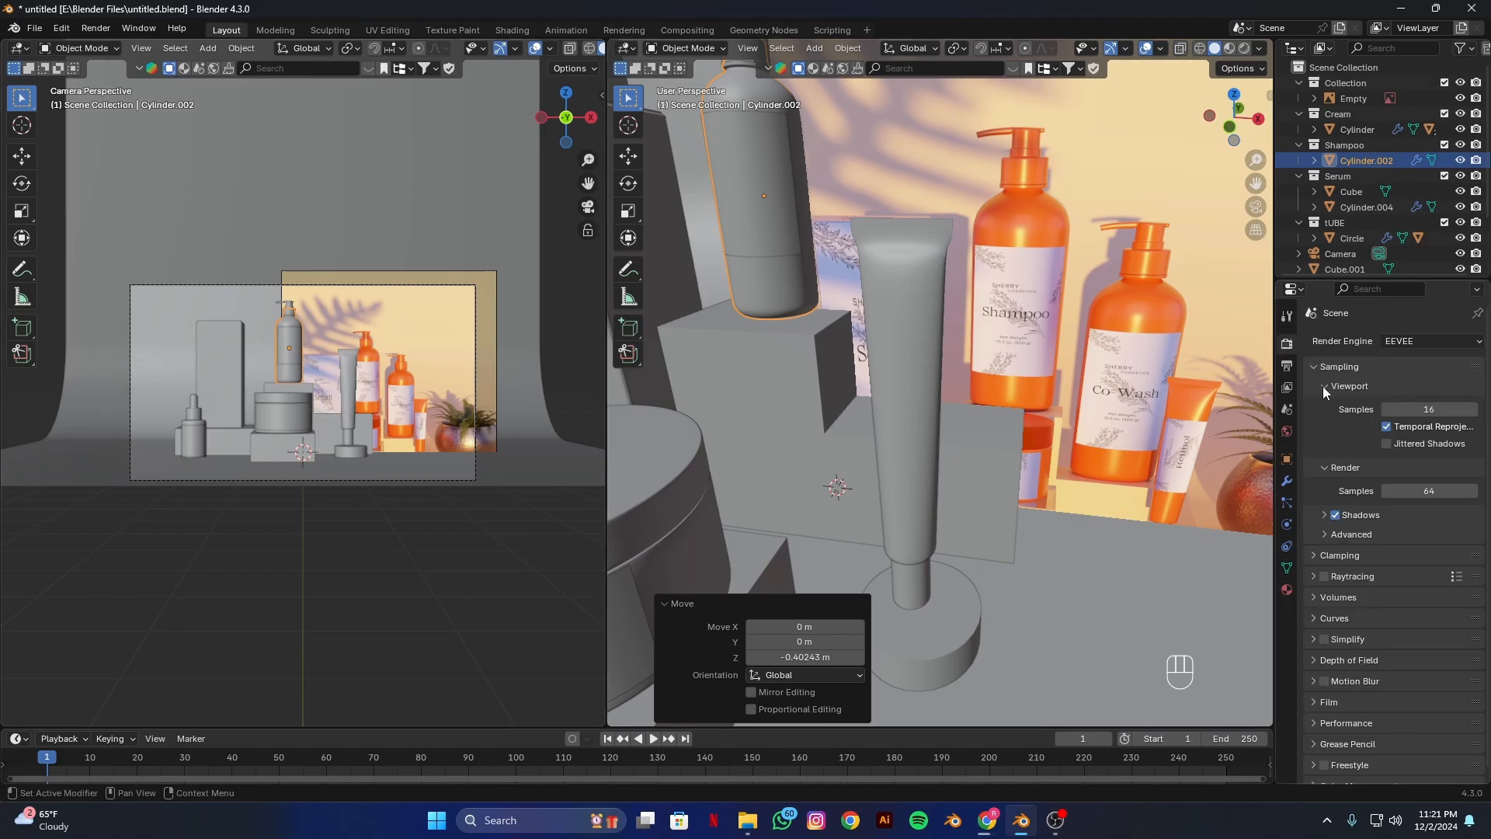
click(1287, 365)
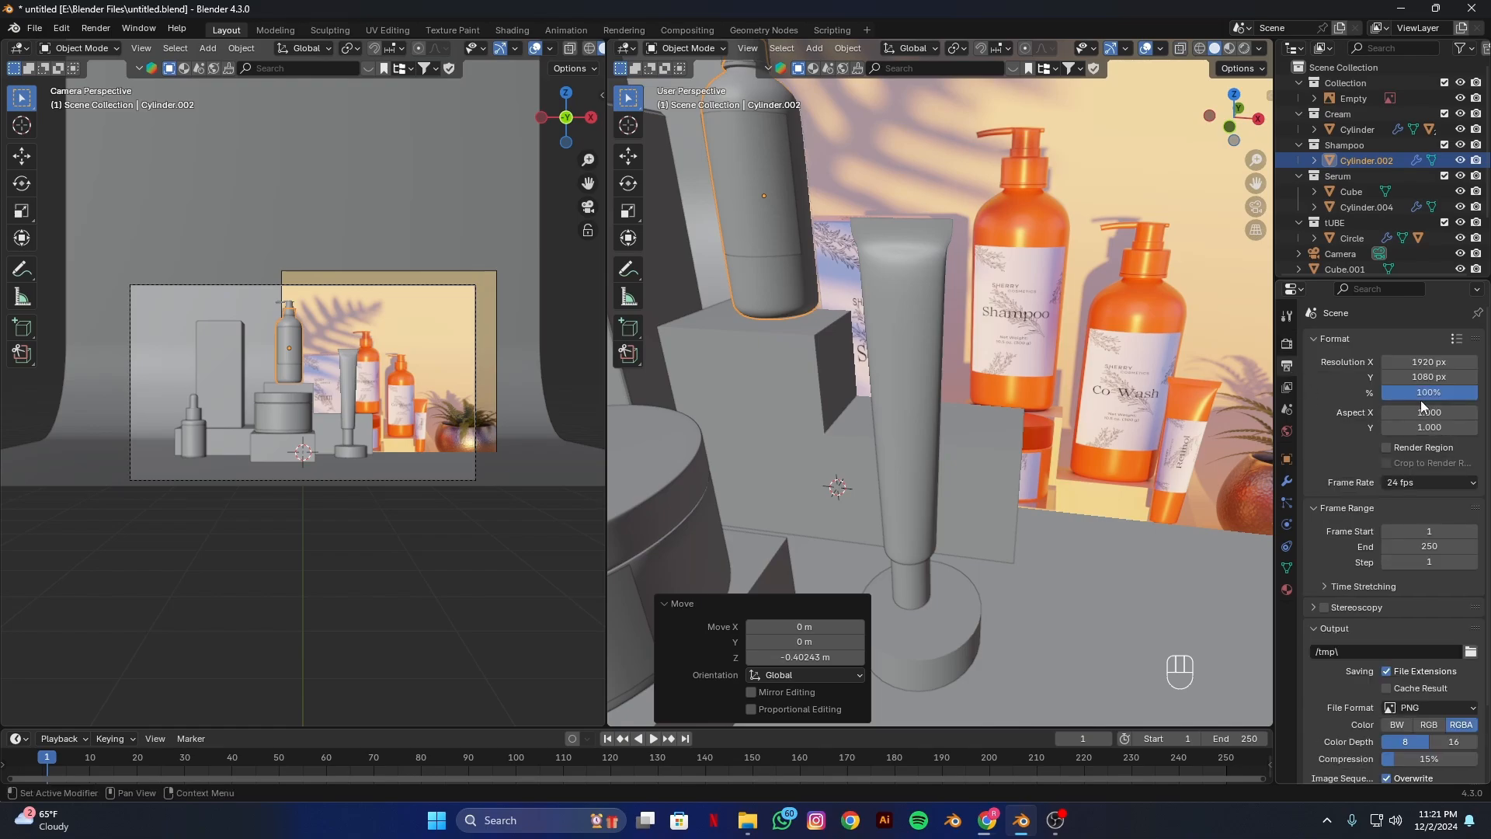
click(1433, 363)
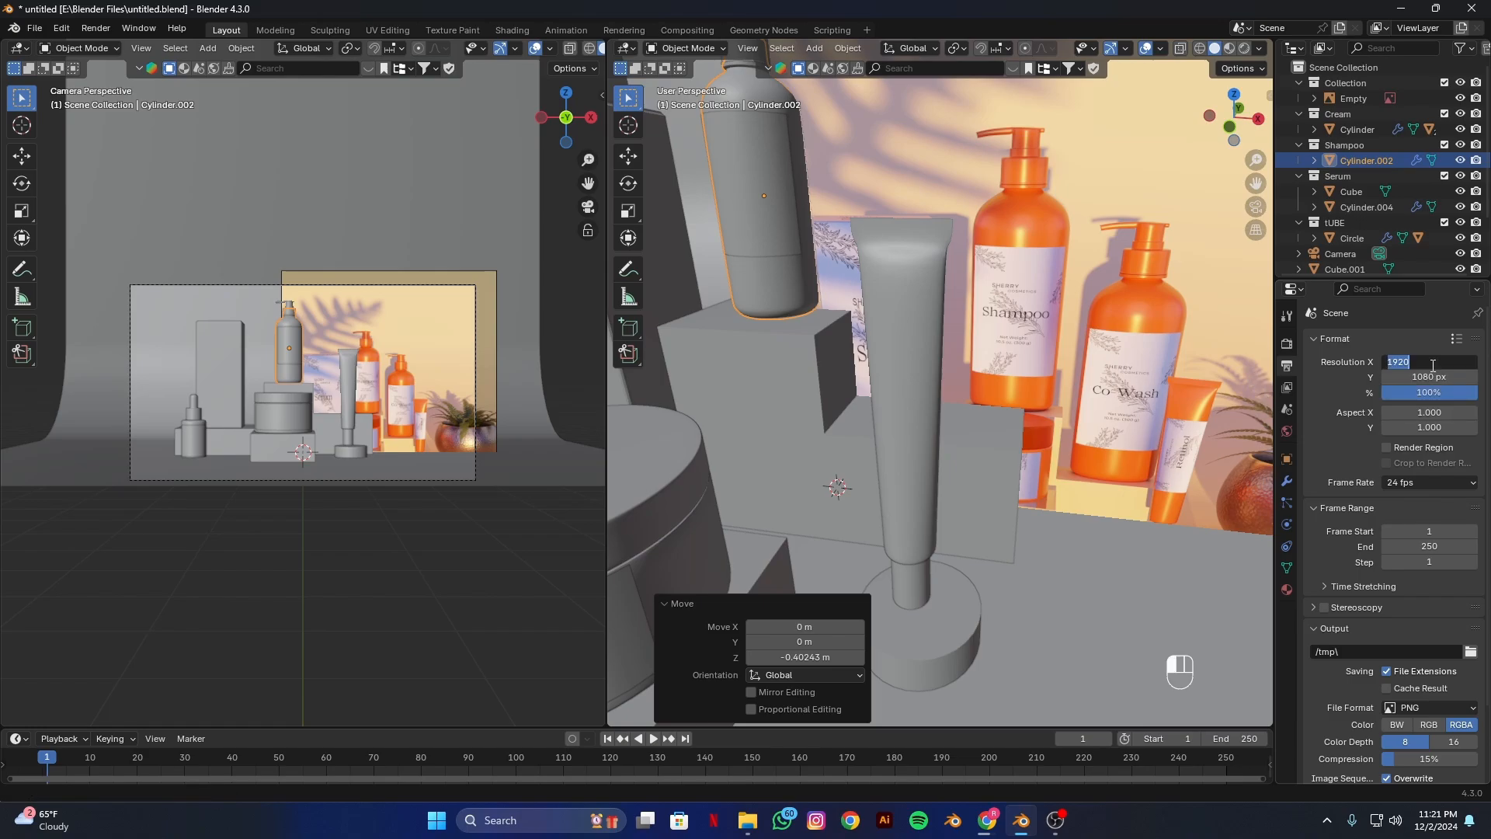
text(1080)
key(Return)
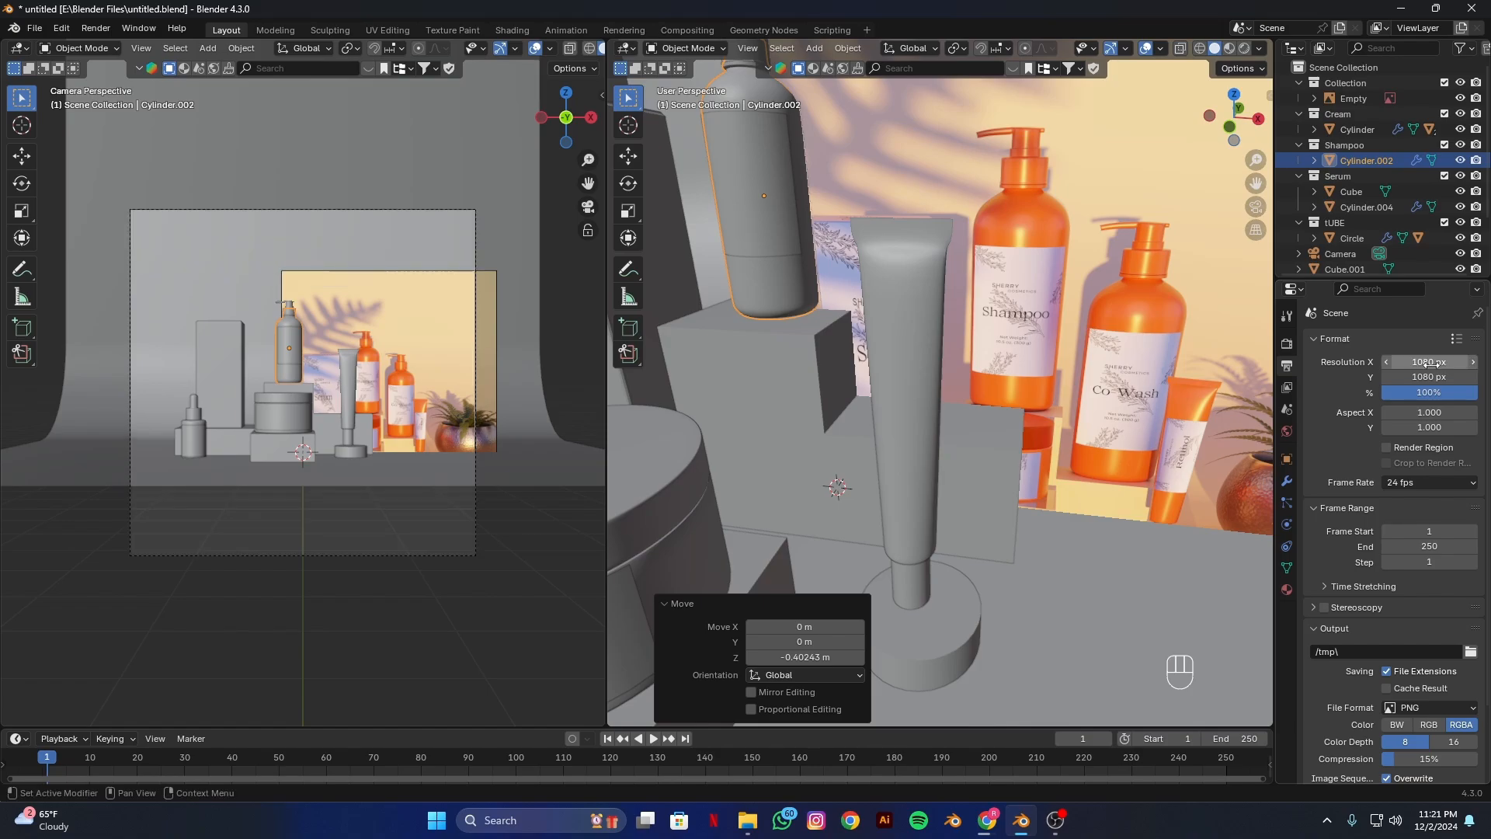
Raise the camera about 1.5 m along the Z axis to reframe the products.
scroll(909, 502, down, 10)
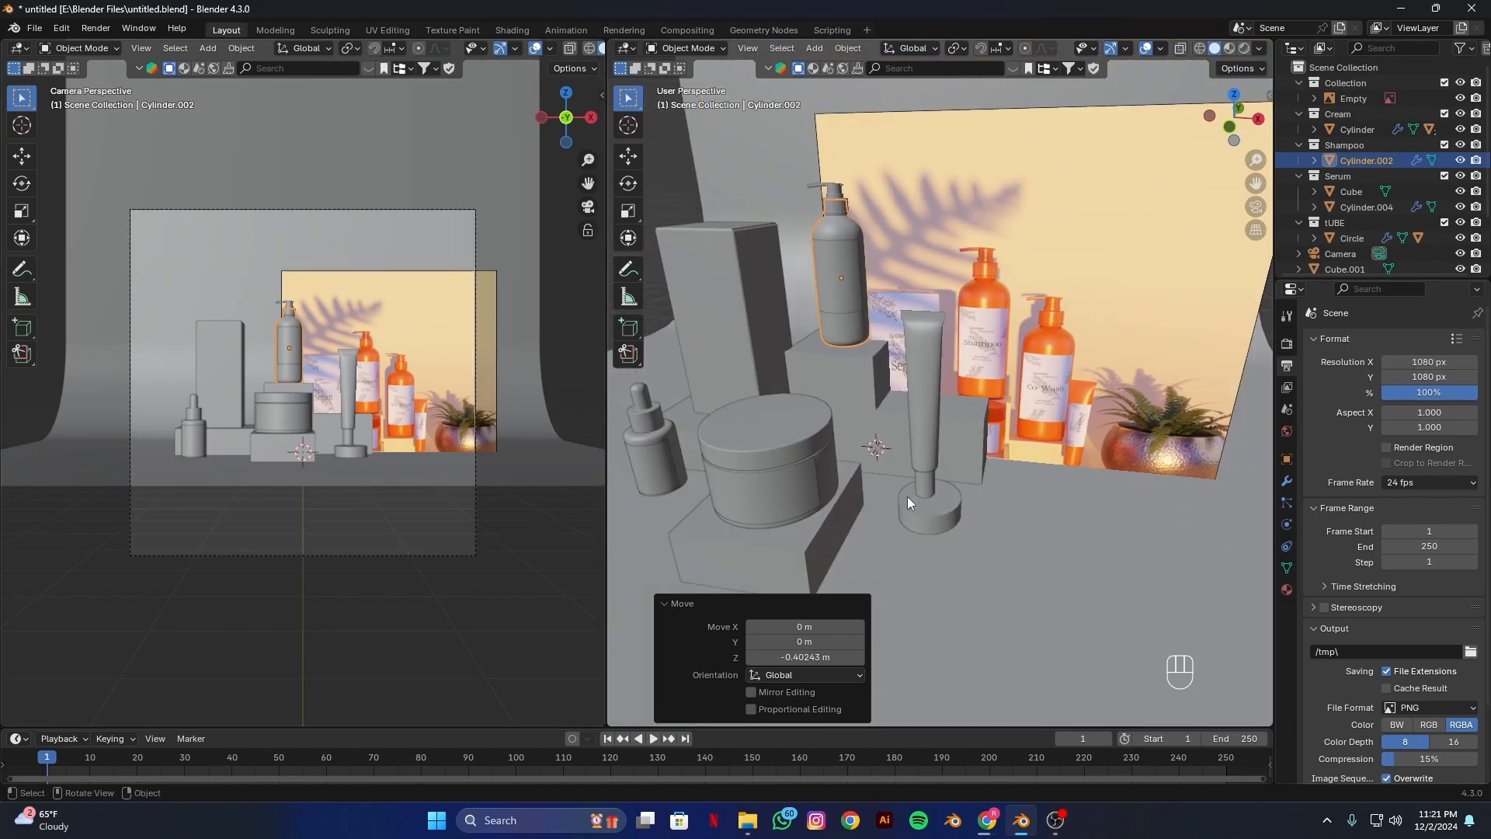
click(865, 497)
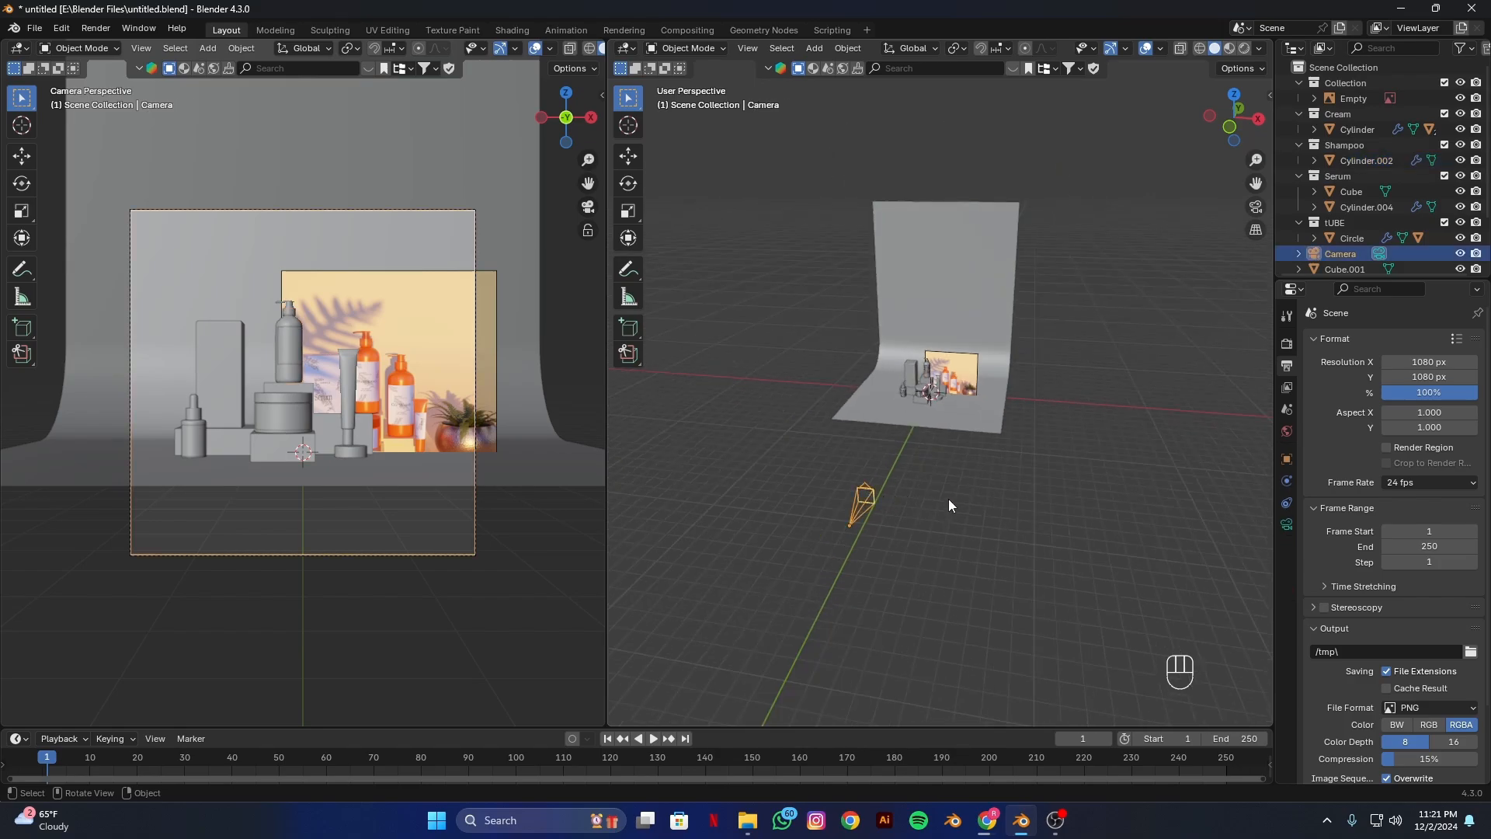
key(g)
key(z)
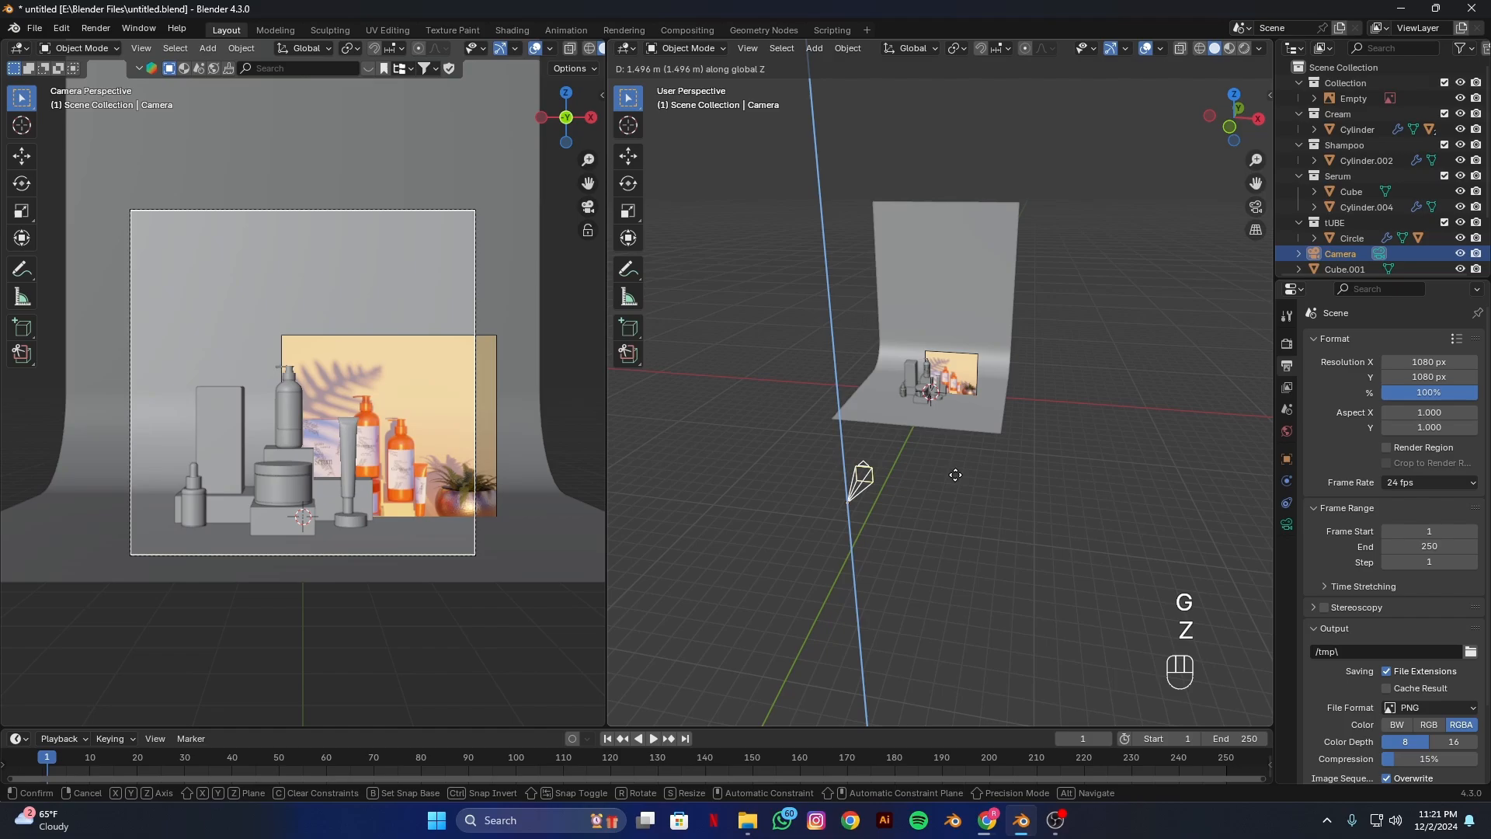
click(955, 474)
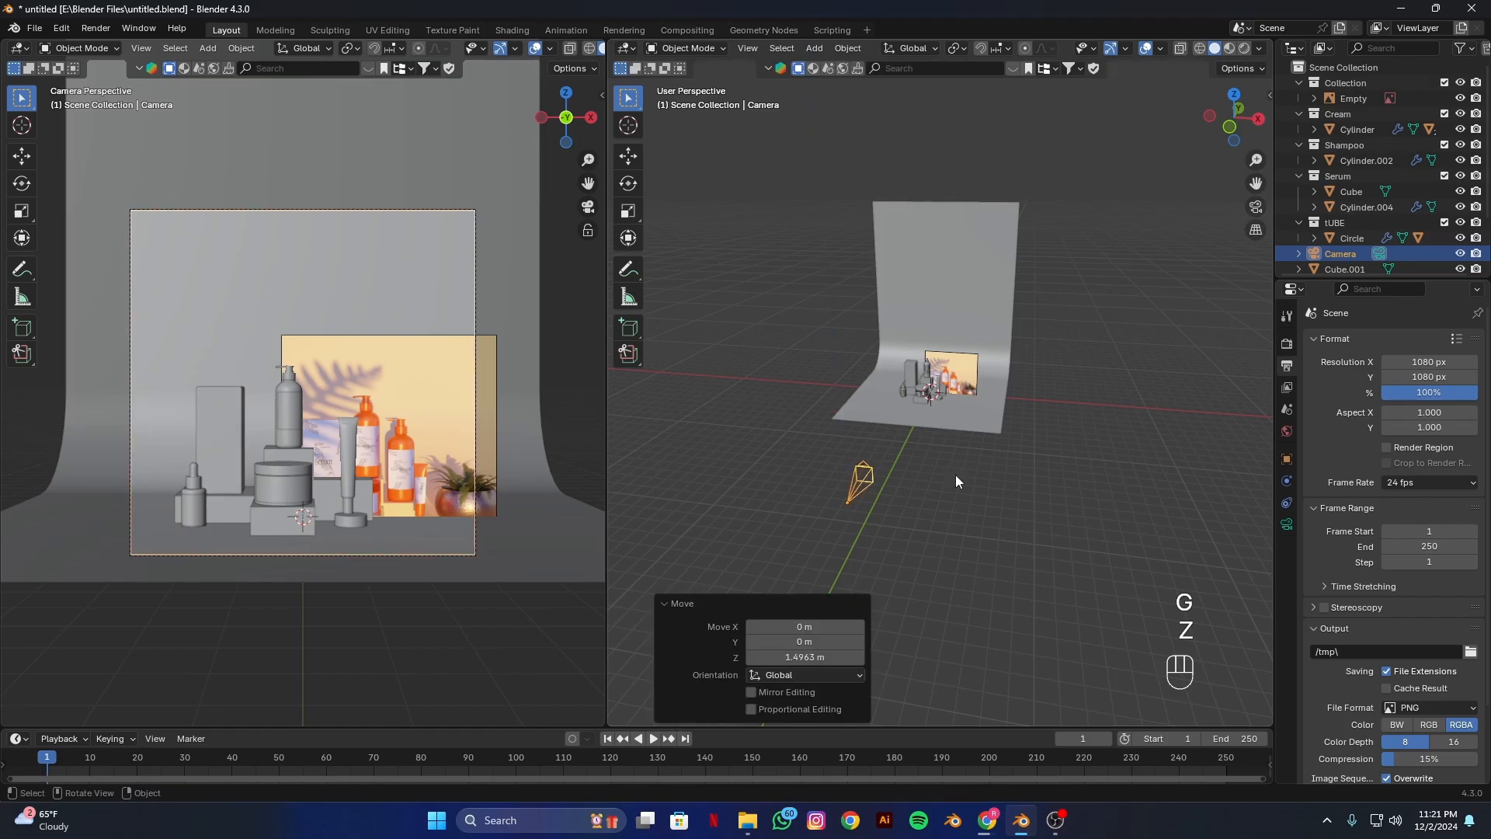
Hide the reference image and move the camera about 2.79 m along Y towards the products.
click(1460, 98)
scroll(1367, 225, down, 3)
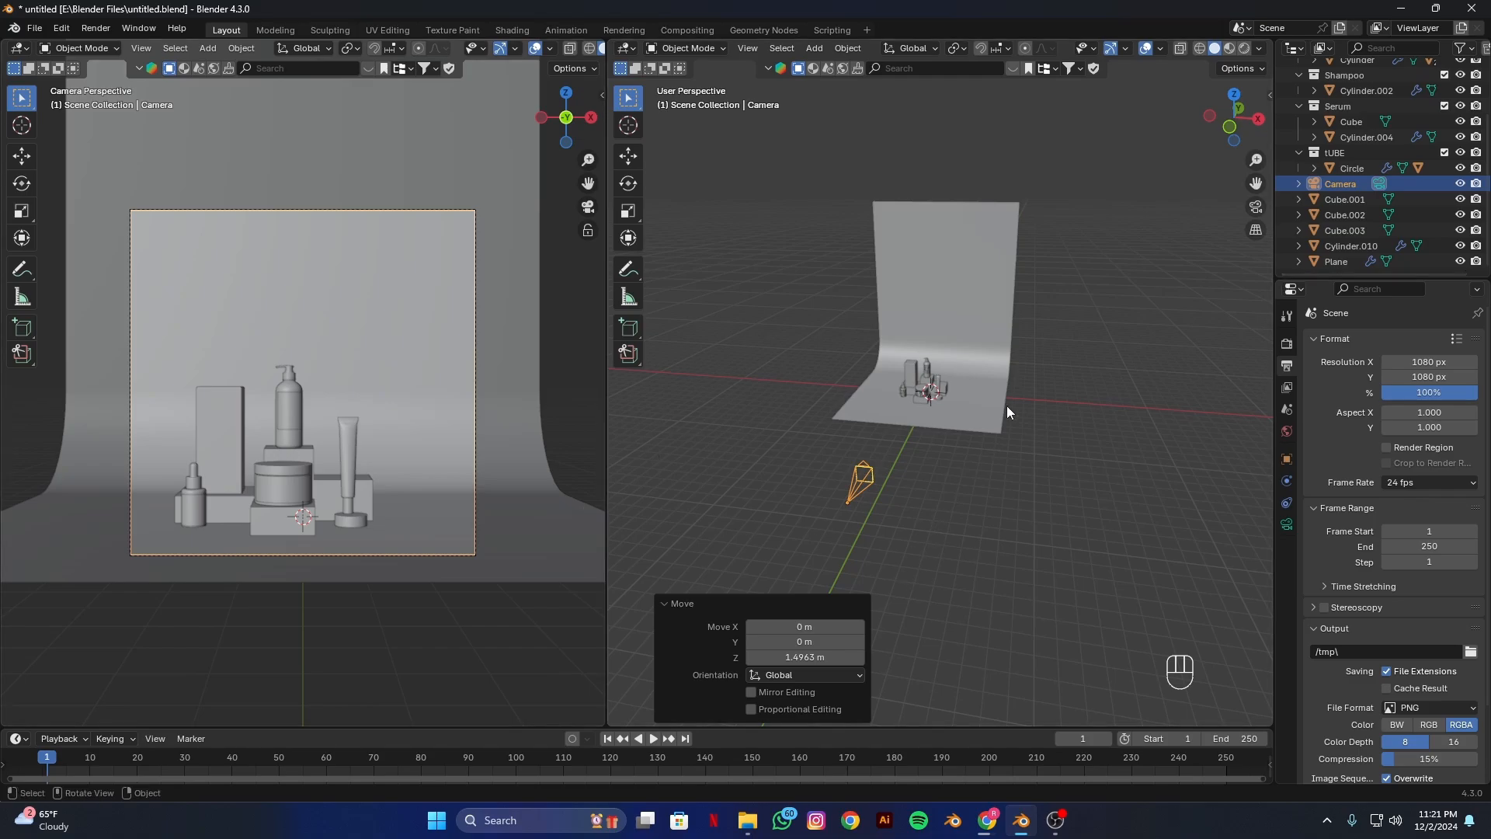
key(g)
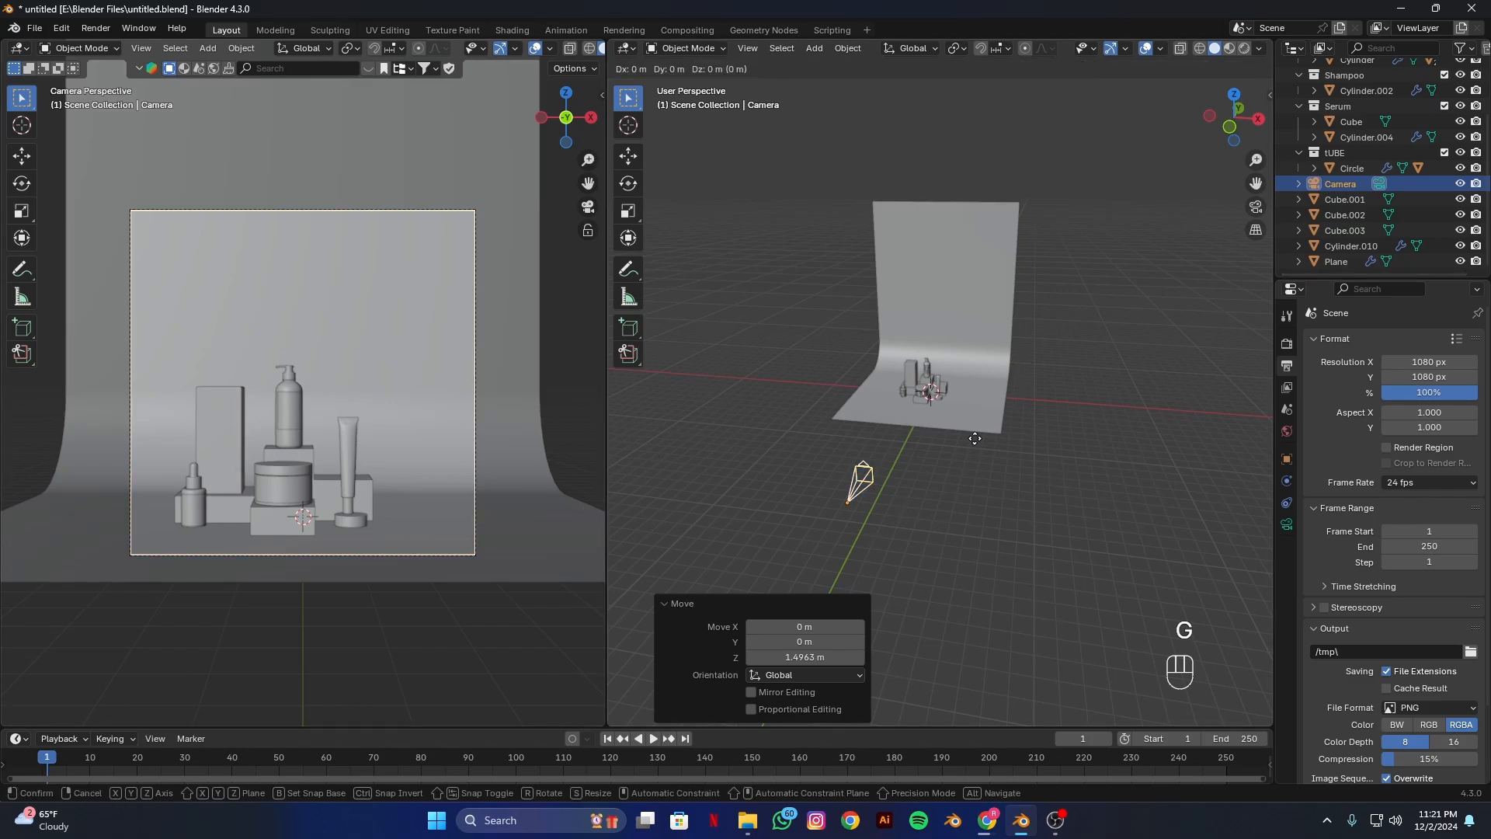
key(y)
click(997, 412)
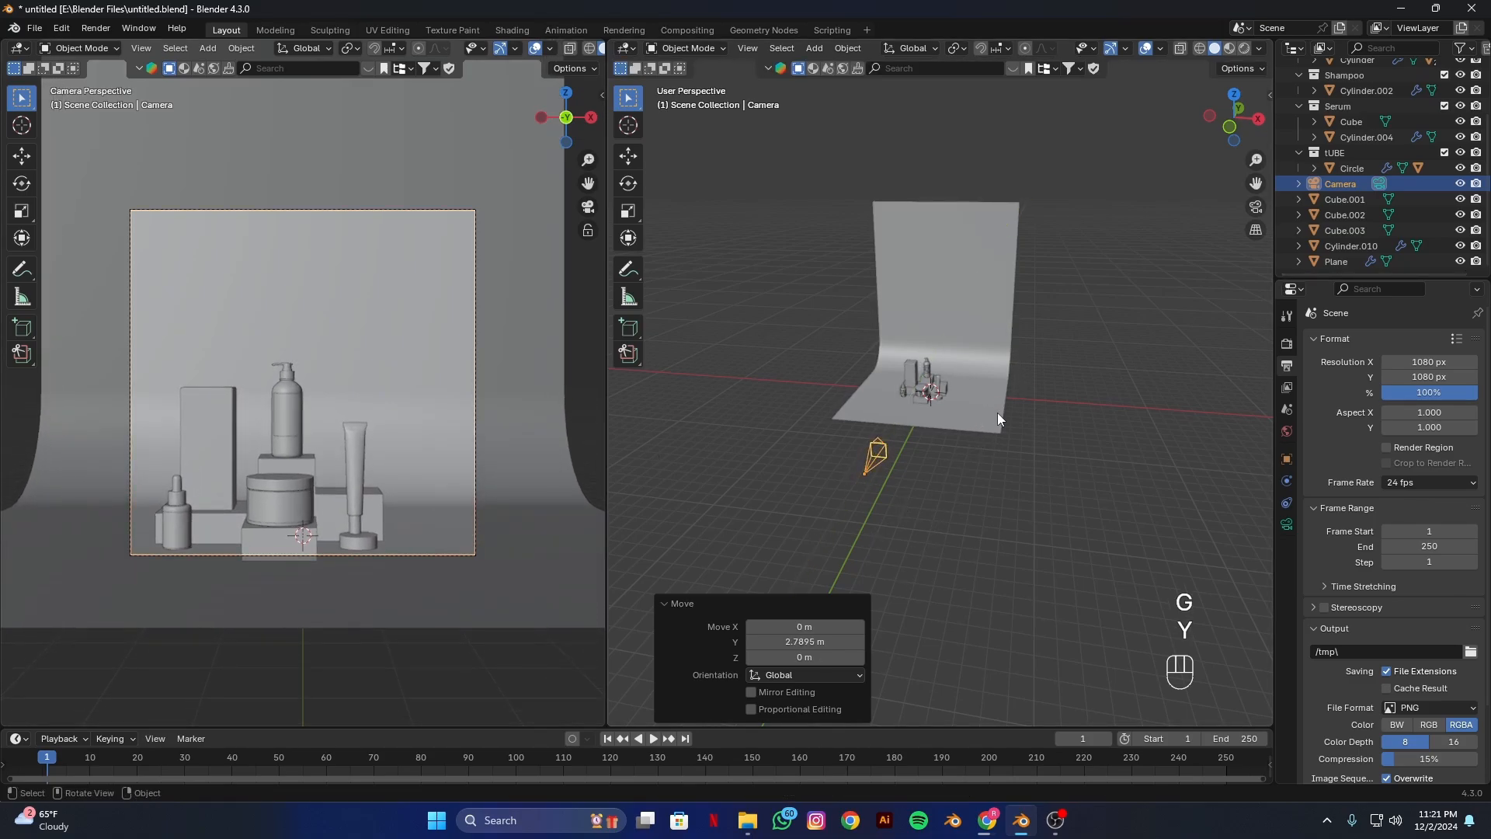
Lower the camera about 0.44 m along Z and shift it about -0.42 m along X to center the products.
key(g)
key(z)
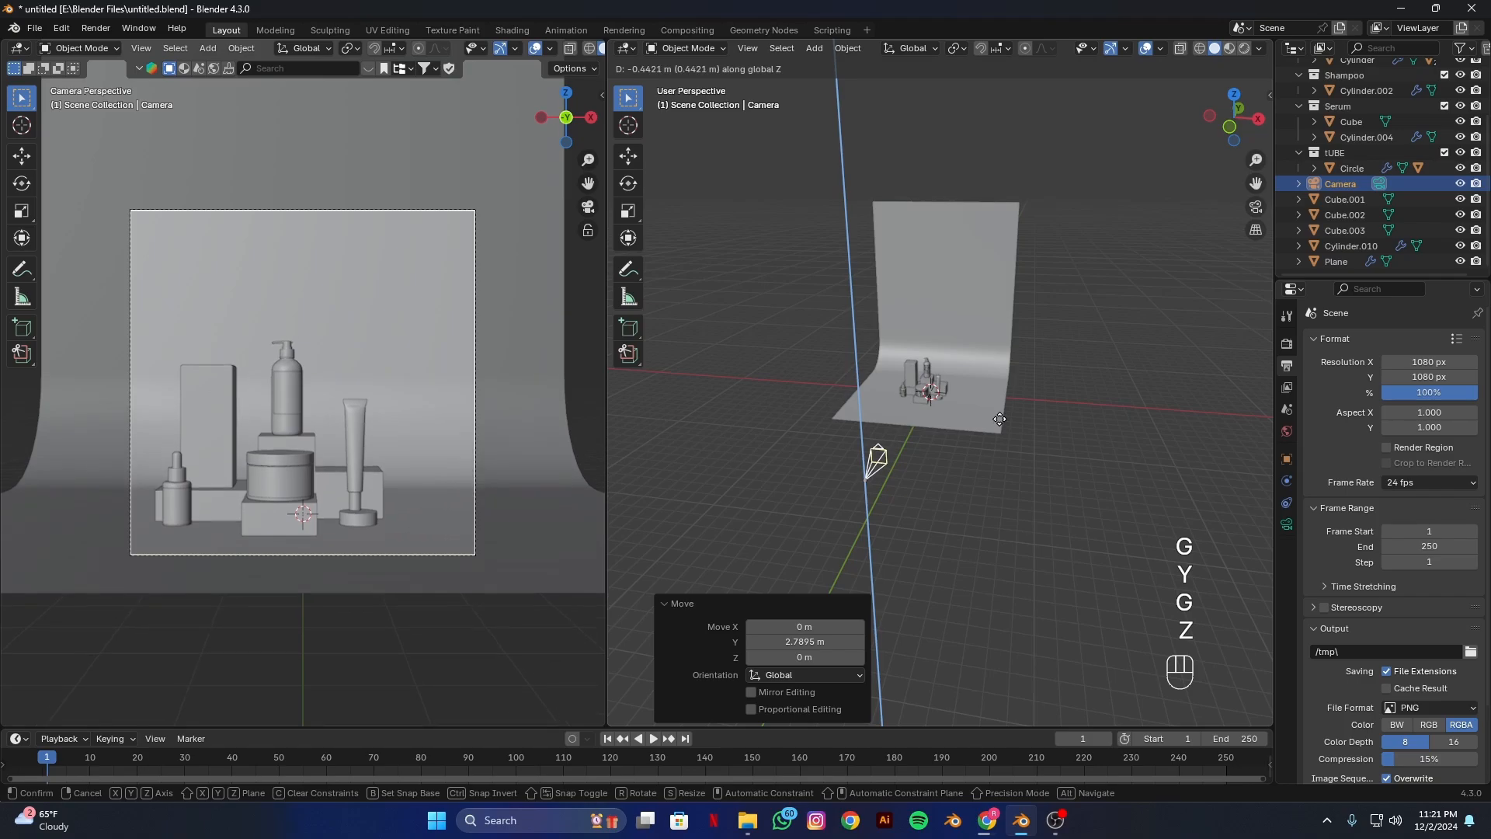
click(1000, 419)
key(g)
key(x)
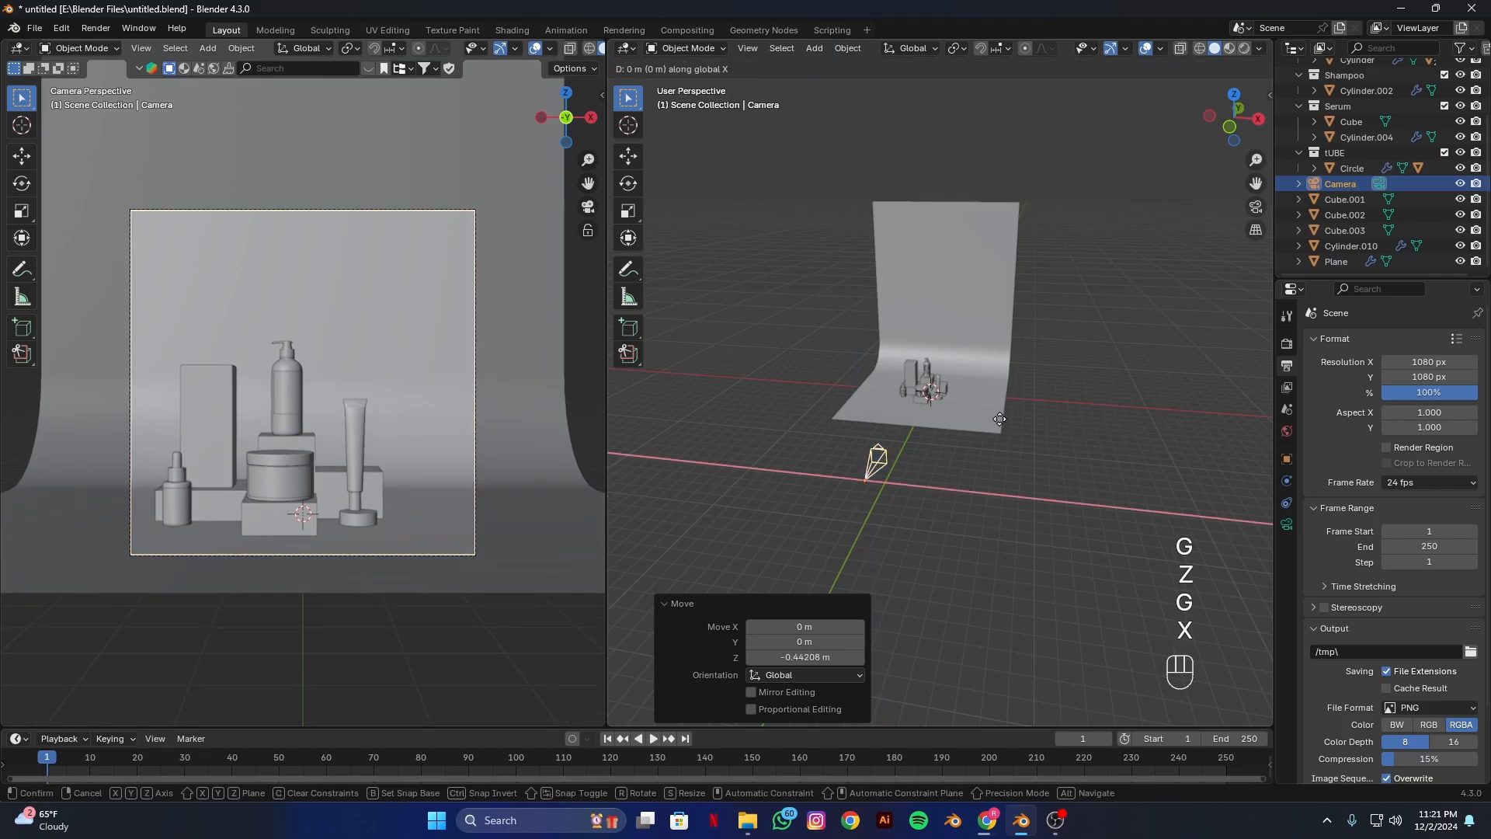
click(993, 419)
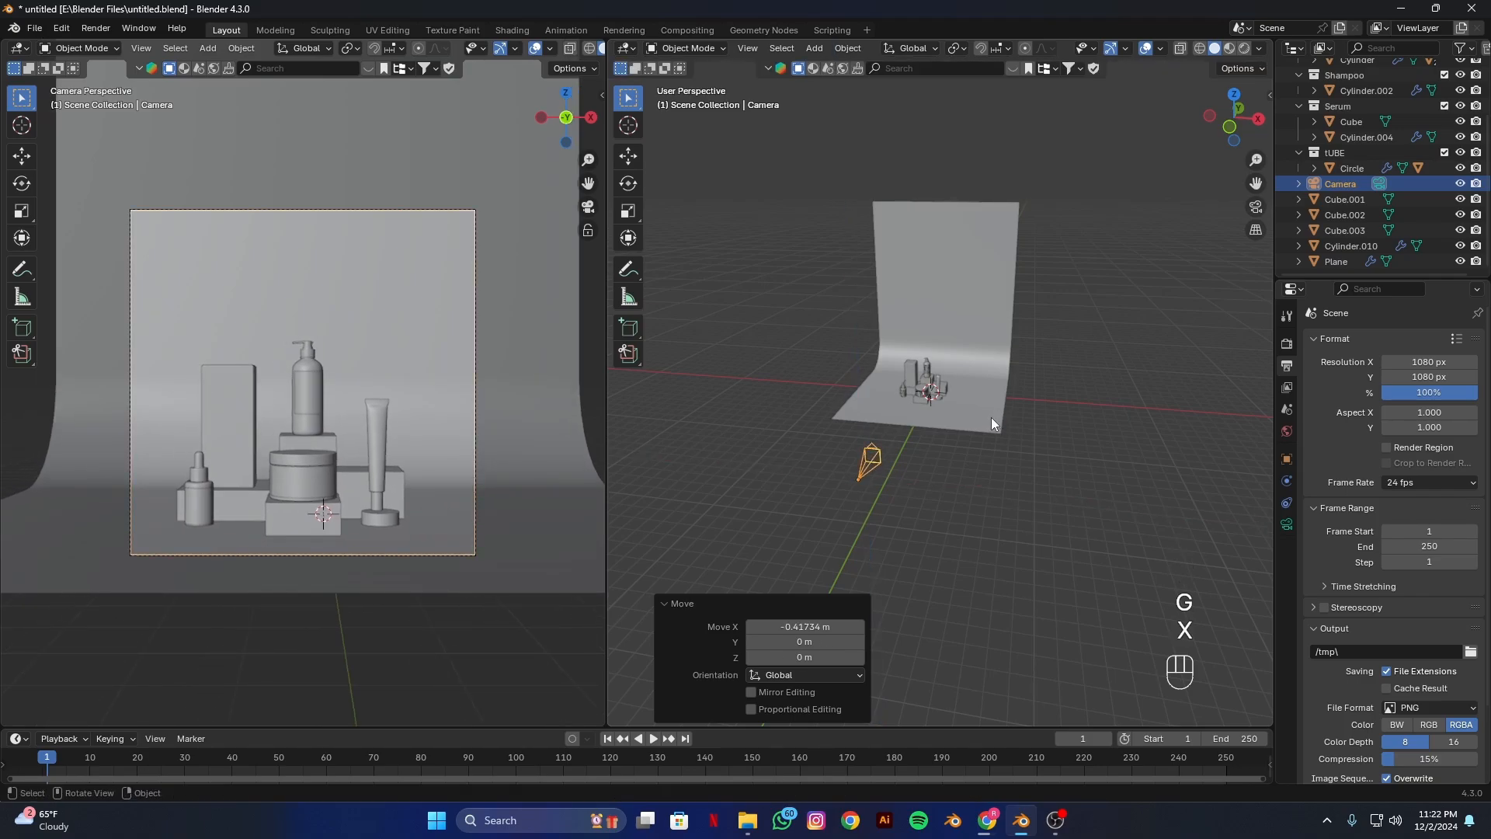
scroll(991, 417, up, 9)
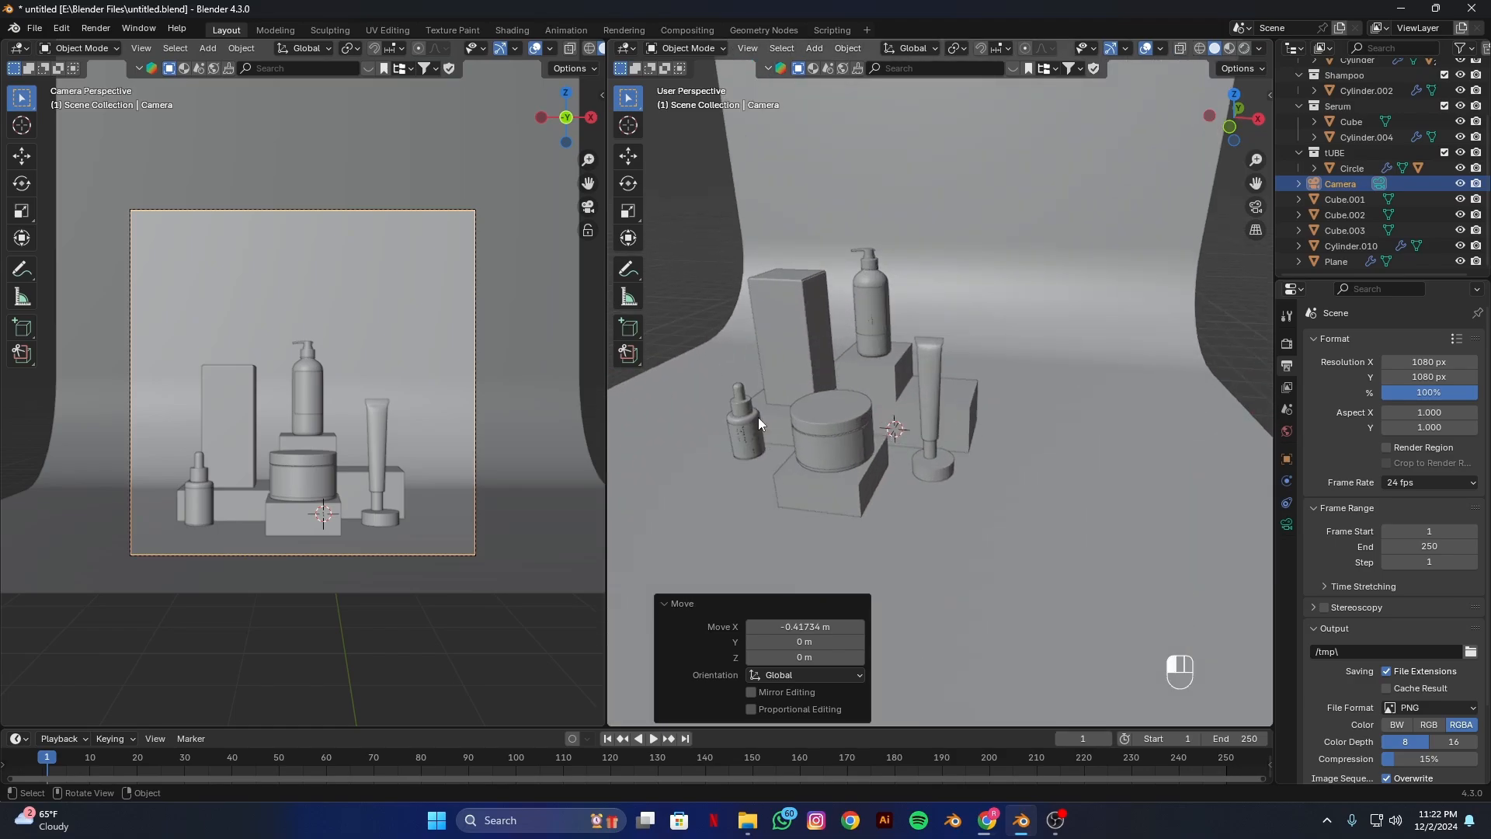